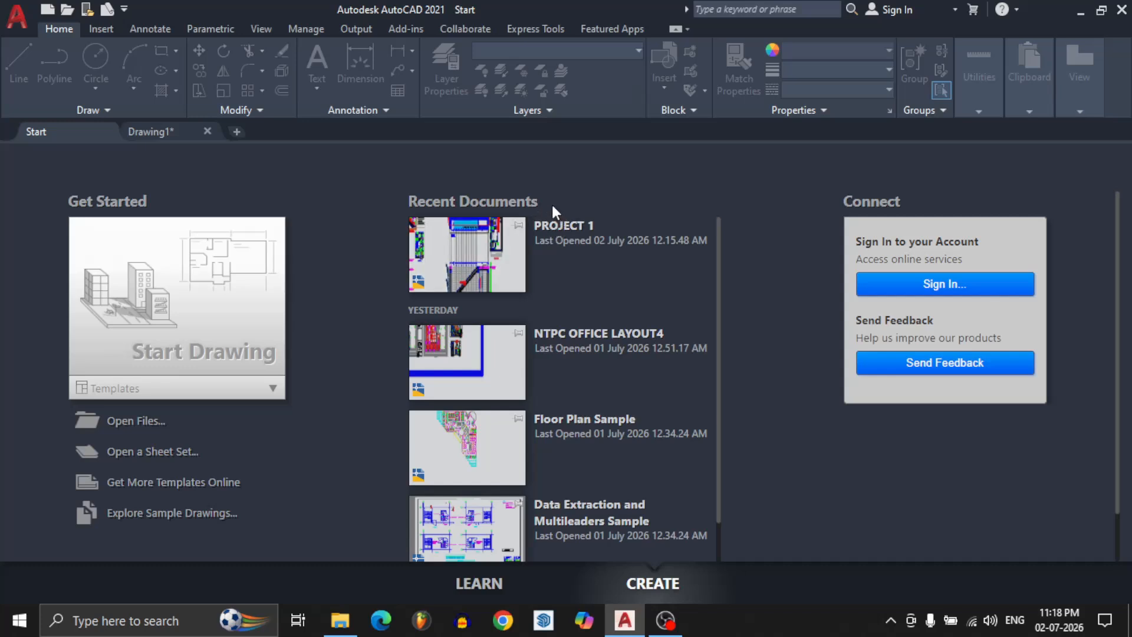
Create a new drawing and close the Drawing1 file.
left_click(238, 132)
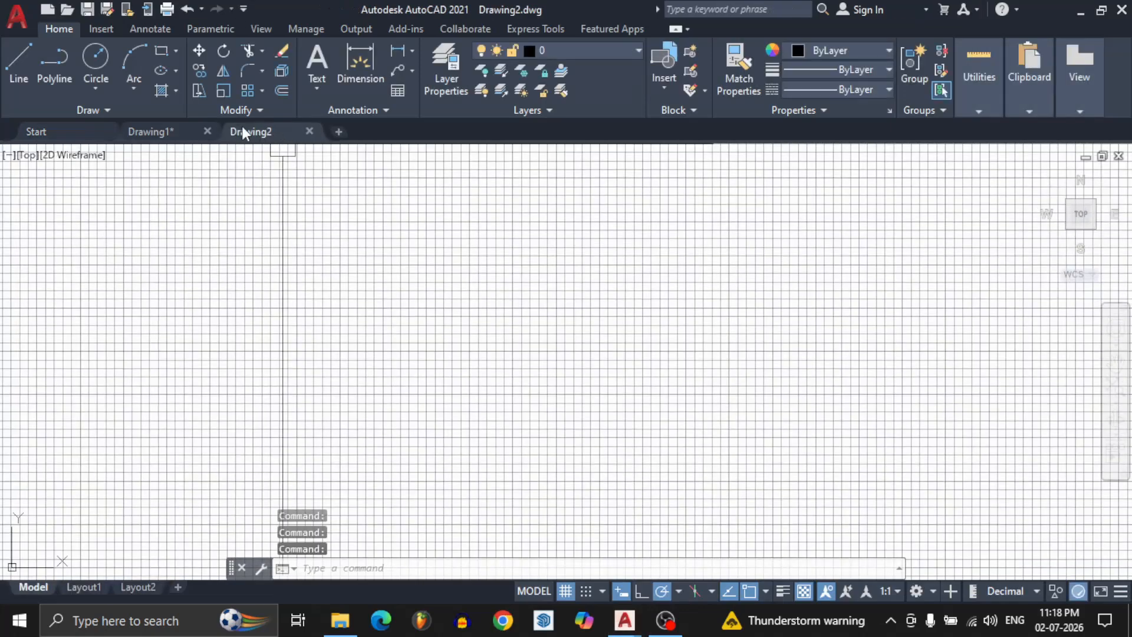
left_click(207, 131)
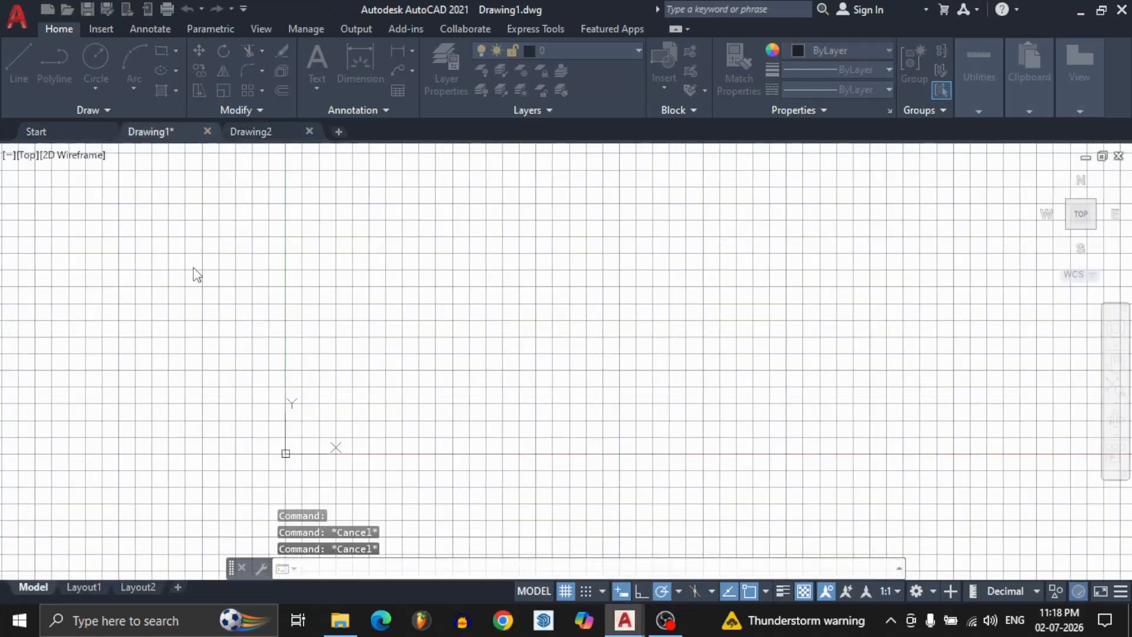
left_click(584, 347)
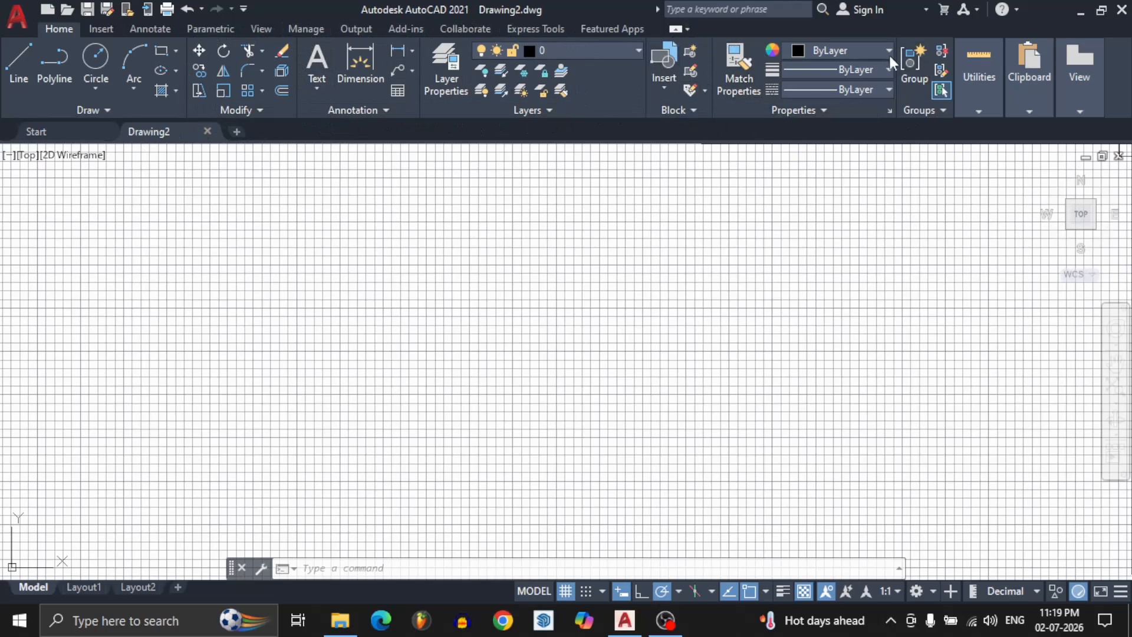
Enlarge the command line window in height and width so that several lines of command history fit.
mouse_move(1011, 92)
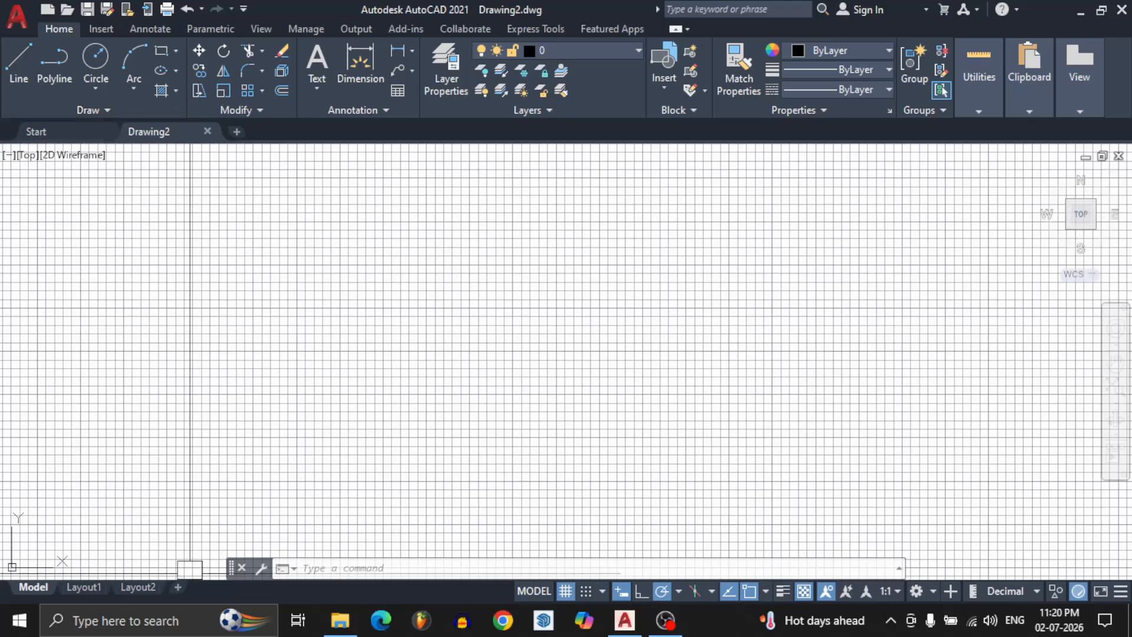
left_click_drag(318, 559, 336, 496)
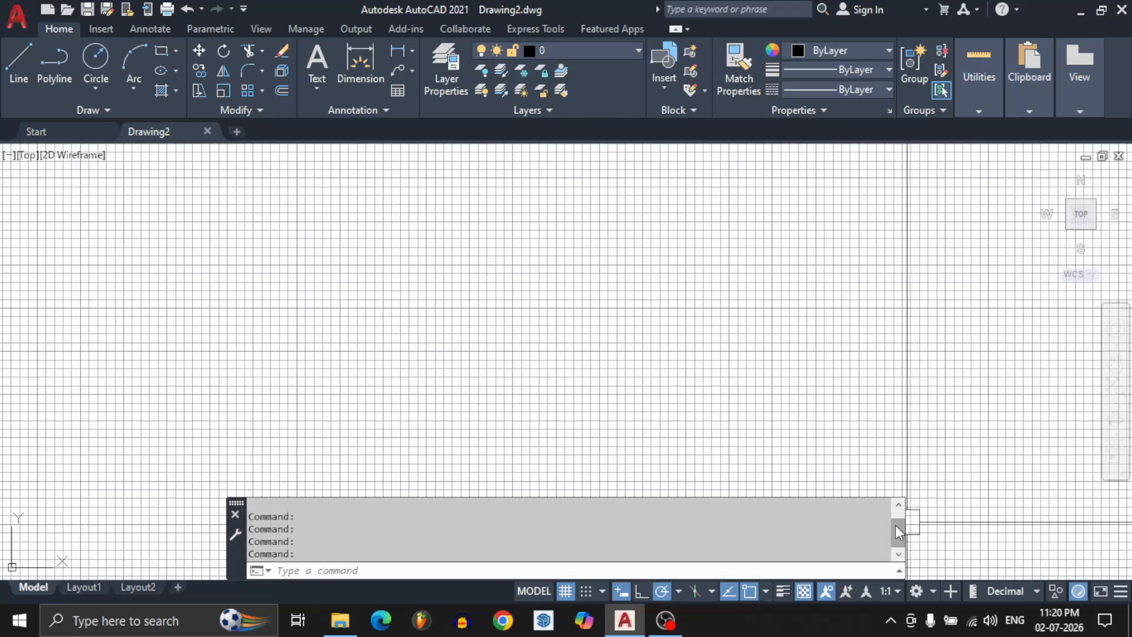
left_click_drag(907, 522, 961, 522)
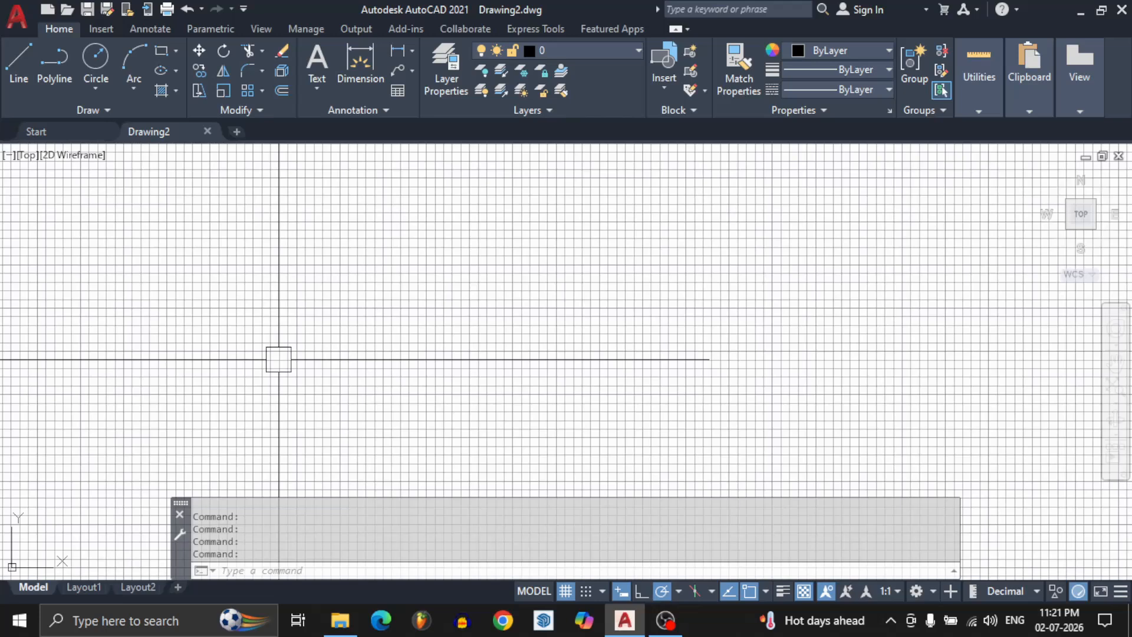
Draw a continuous open chain of eight crossing line segments in the middle of the drawing area with the Line command.
left_click(239, 567)
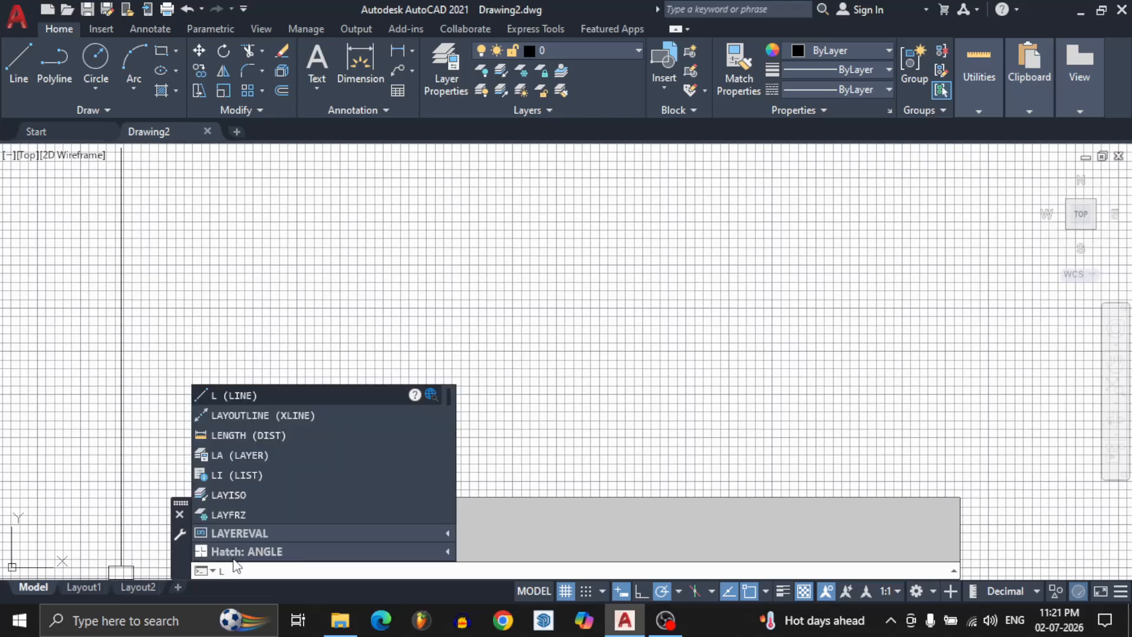
left_click(260, 390)
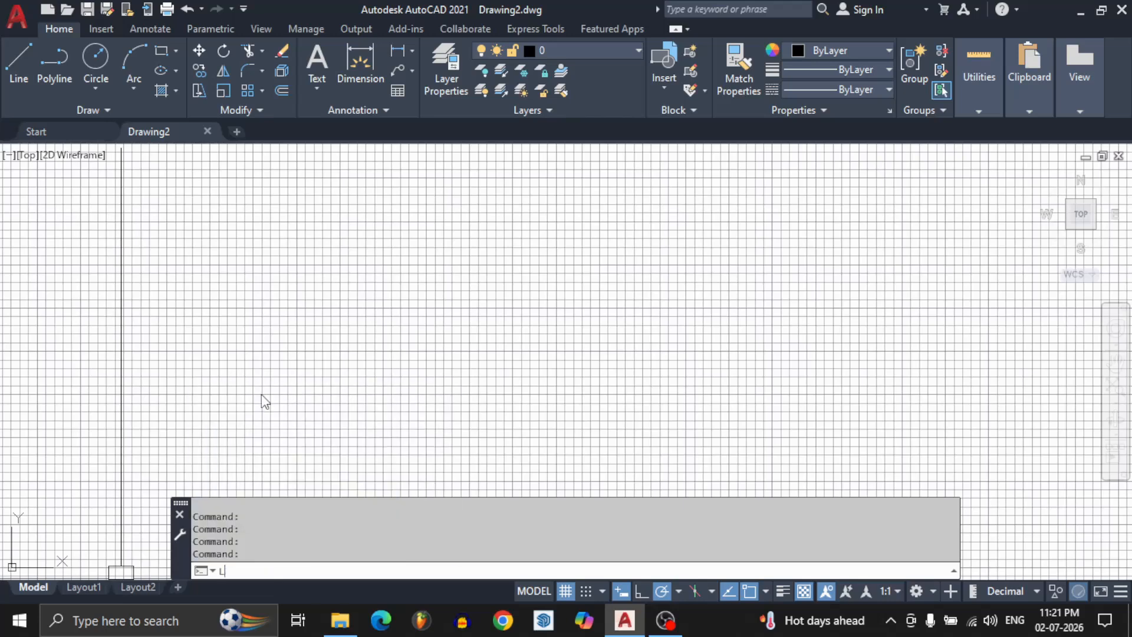
left_click(449, 244)
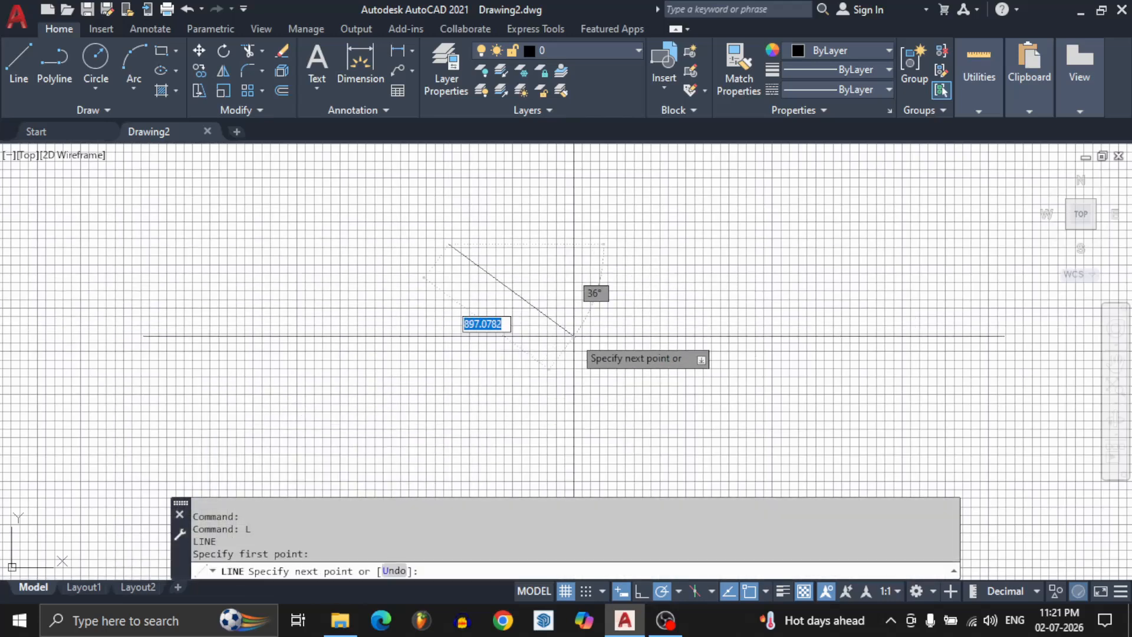
left_click(574, 336)
left_click(383, 383)
left_click(383, 280)
left_click(540, 378)
left_click(630, 312)
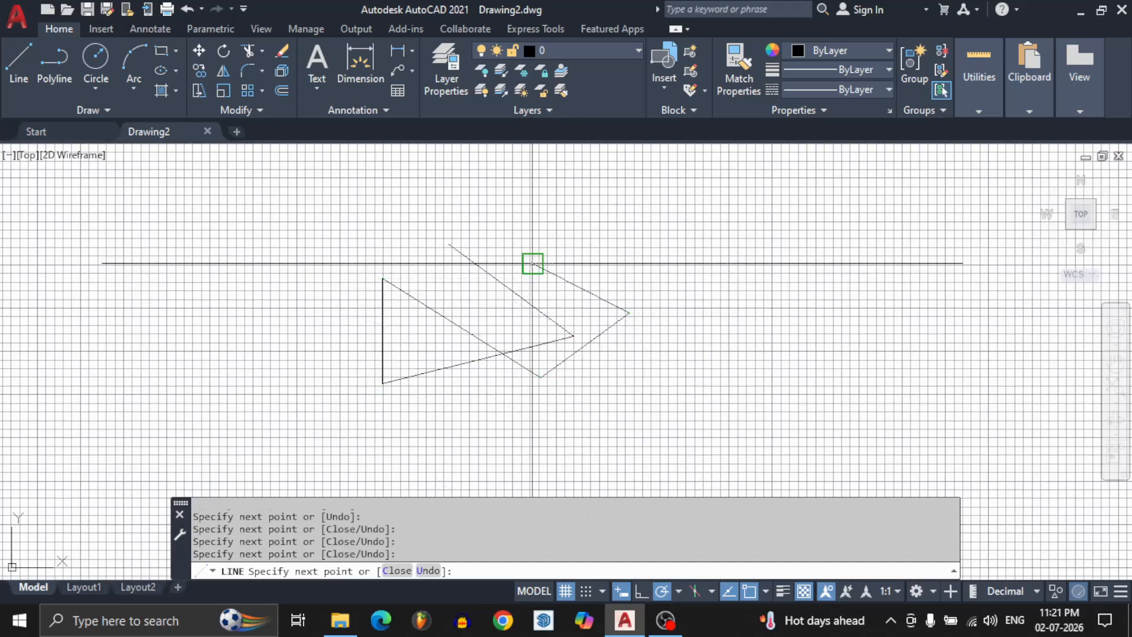
left_click(532, 263)
left_click(412, 296)
left_click(334, 425)
key("Escape")
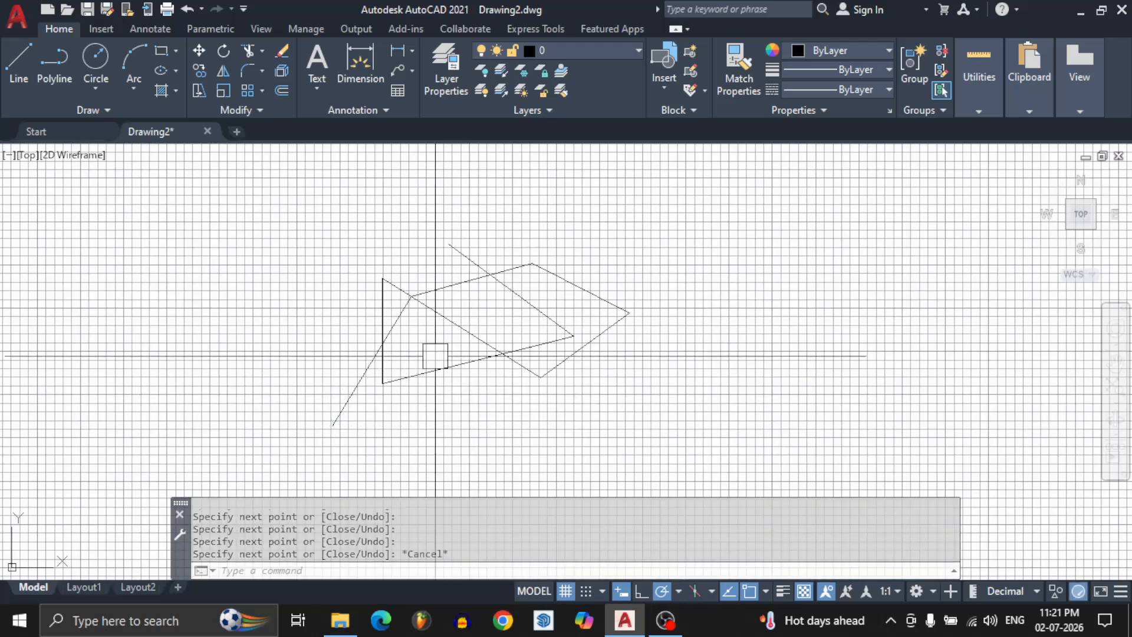
Erase all eight line segments of the crossing chain using a window selection.
left_click(239, 178)
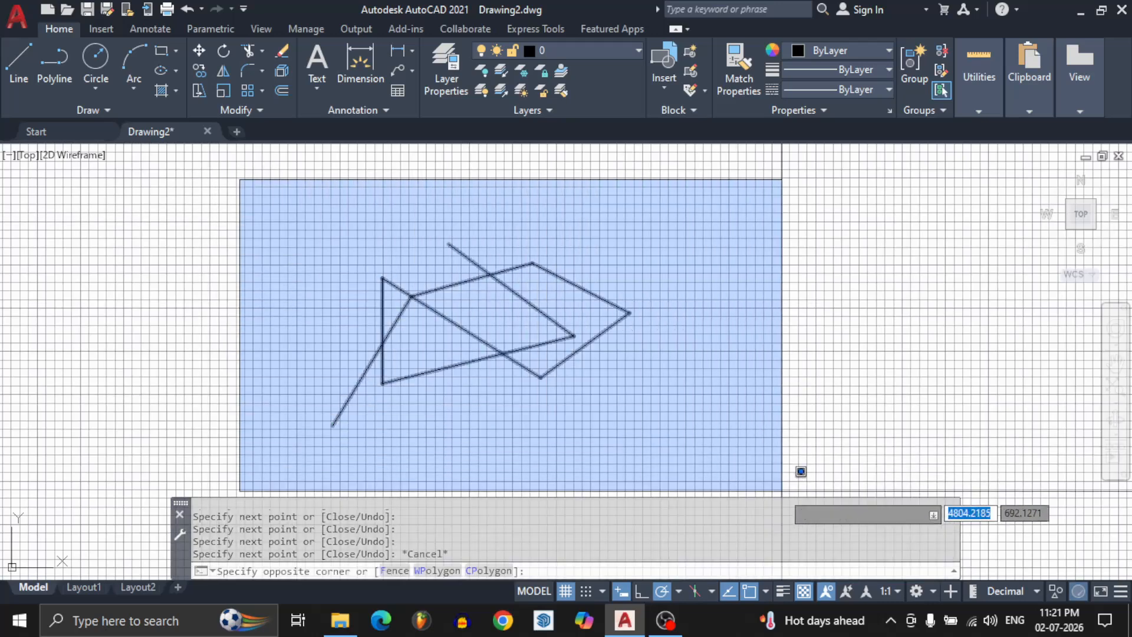
left_click(782, 491)
key("Delete")
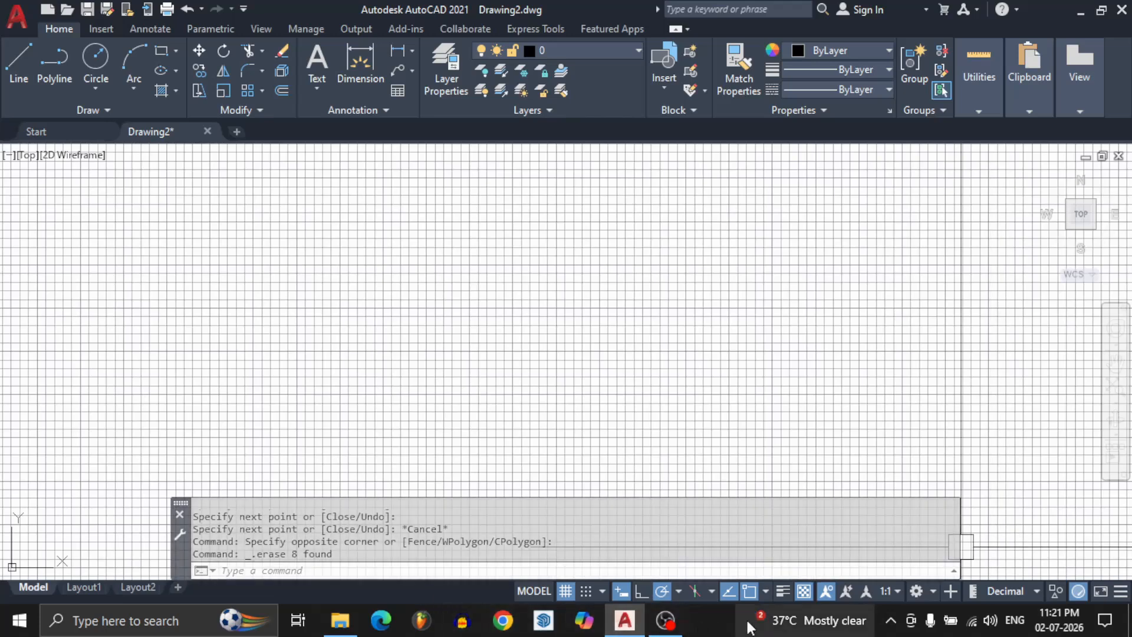
Draw a closed four-sided outline with the Line command, ending at its starting point.
mouse_move(1046, 624)
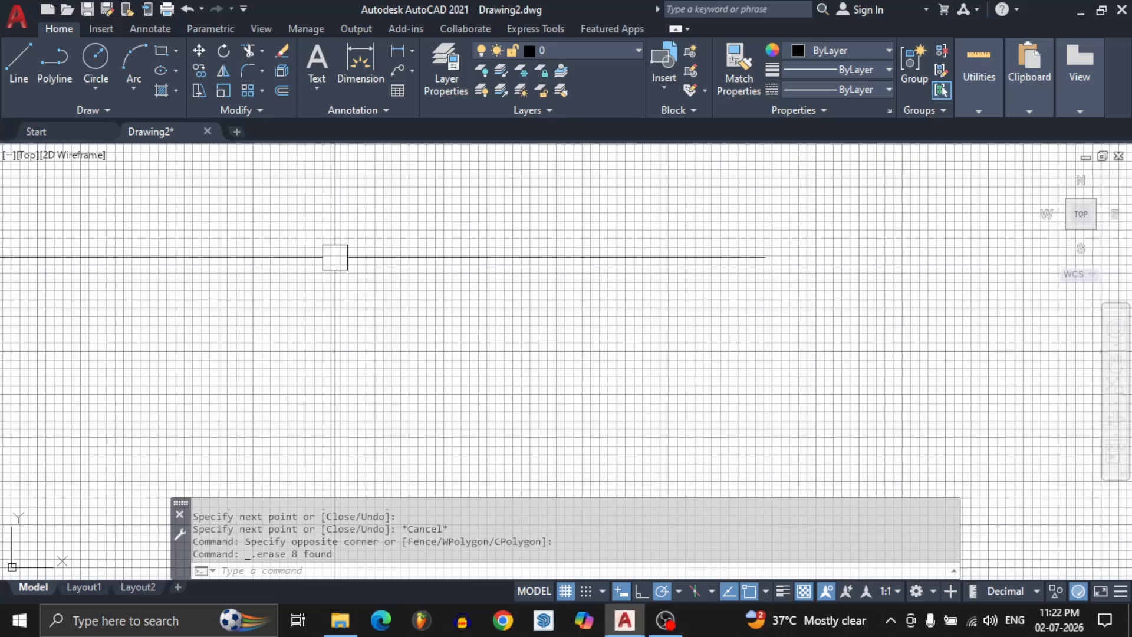
middle_click_drag(335, 257, 334, 258)
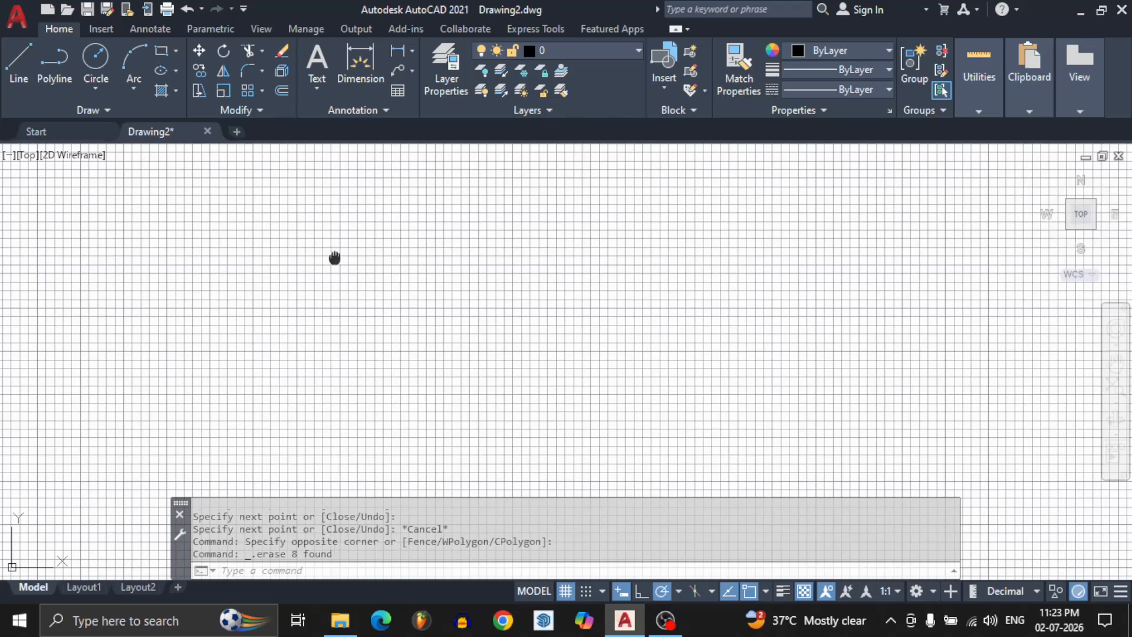
mouse_move(336, 258)
middle_mouse_down()
mouse_move(442, 321)
mouse_move(589, 326)
mouse_move(621, 272)
mouse_move(488, 215)
mouse_move(407, 409)
mouse_move(558, 414)
mouse_move(693, 362)
mouse_move(599, 250)
middle_mouse_up()
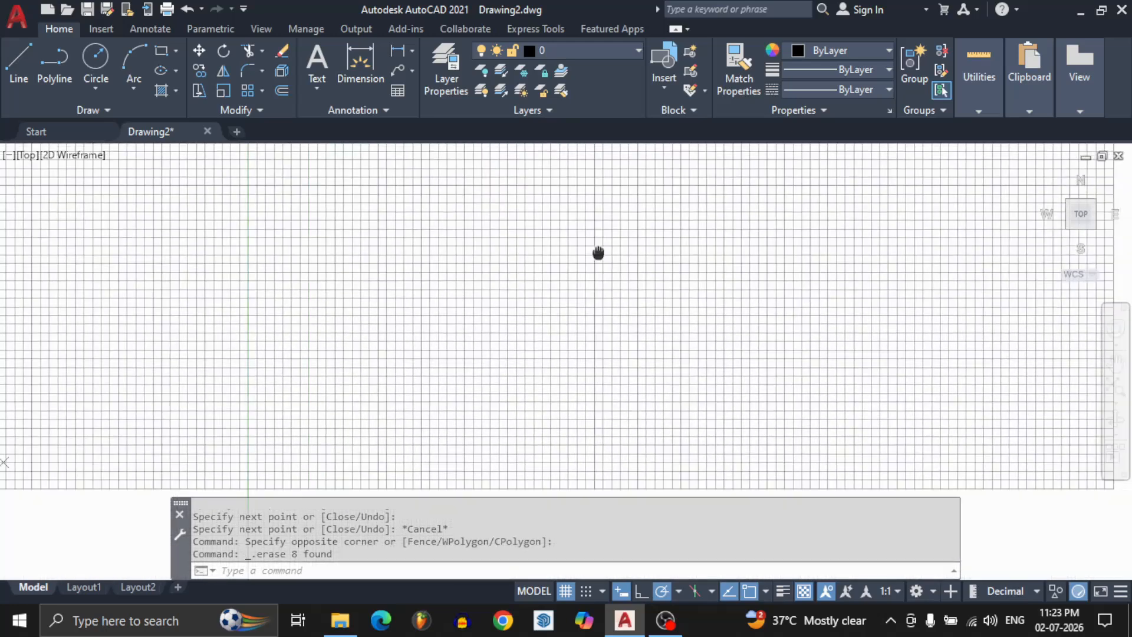
type("l")
key("Return")
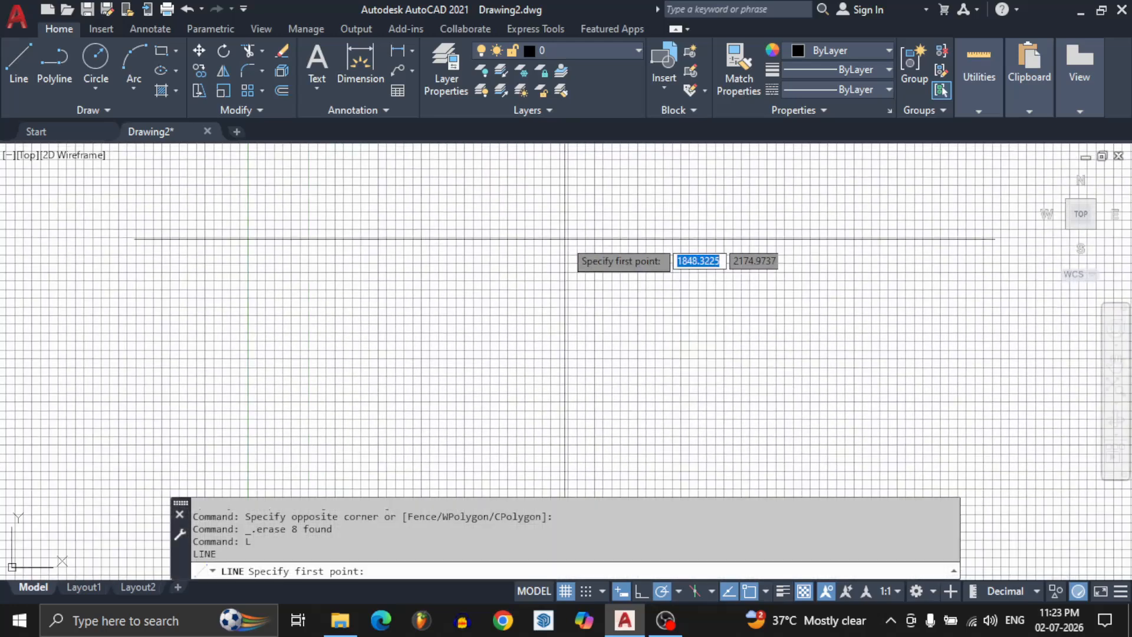
left_click(562, 234)
left_click(618, 309)
left_click(655, 258)
left_click(655, 210)
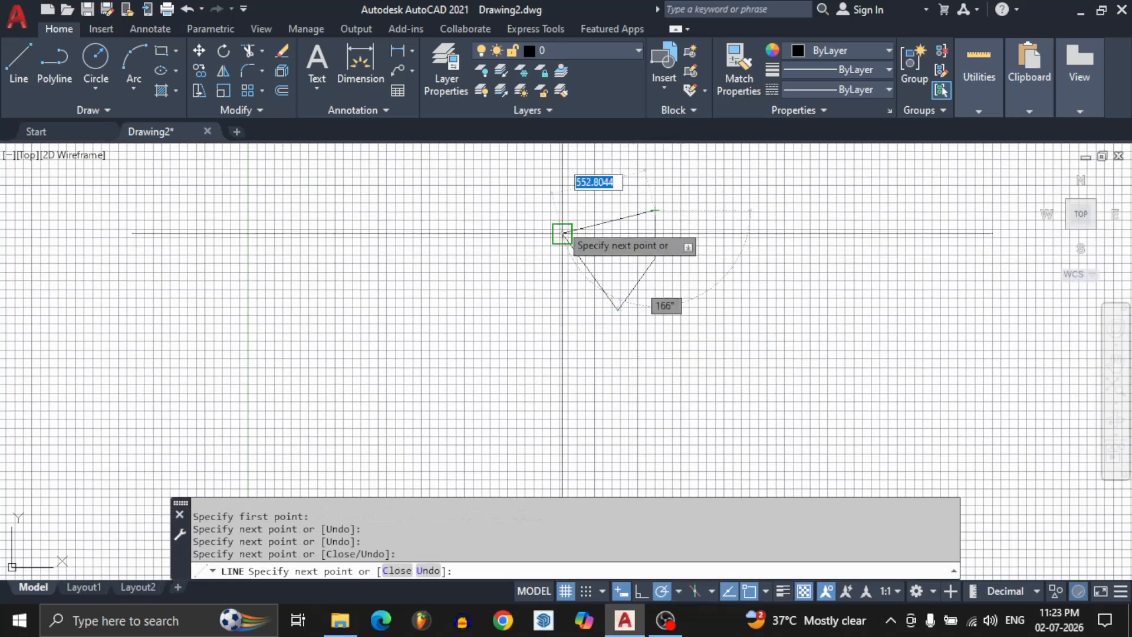
left_click(562, 234)
key("Return")
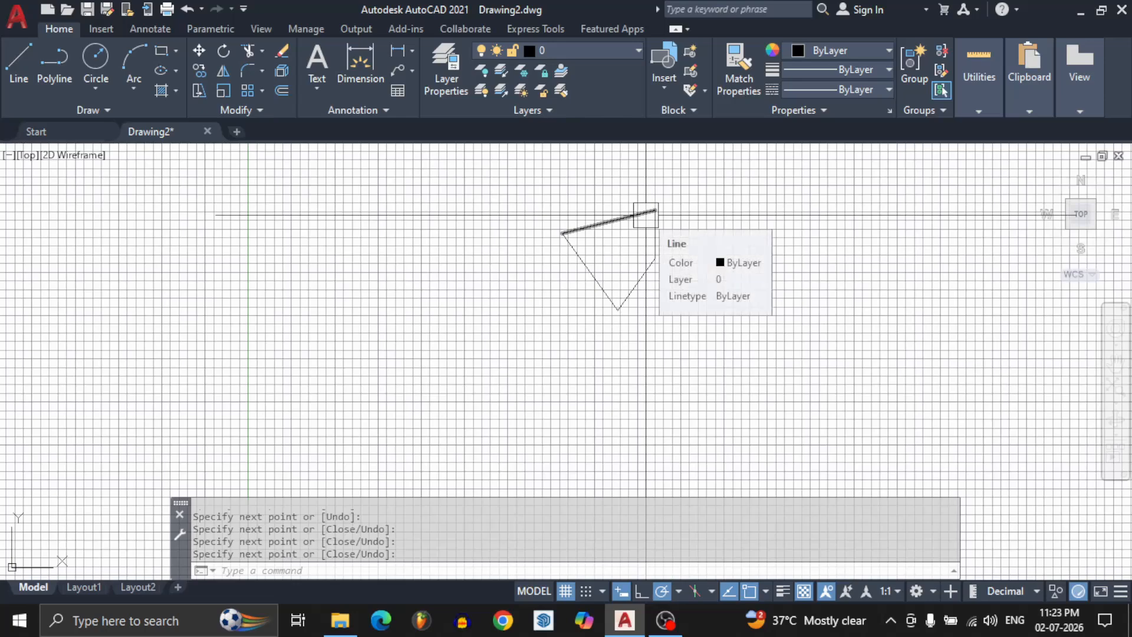
Examine the four-sided outline at different magnifications and view positions, briefly selecting its lower-right edge.
scroll(646, 215, "up", 6)
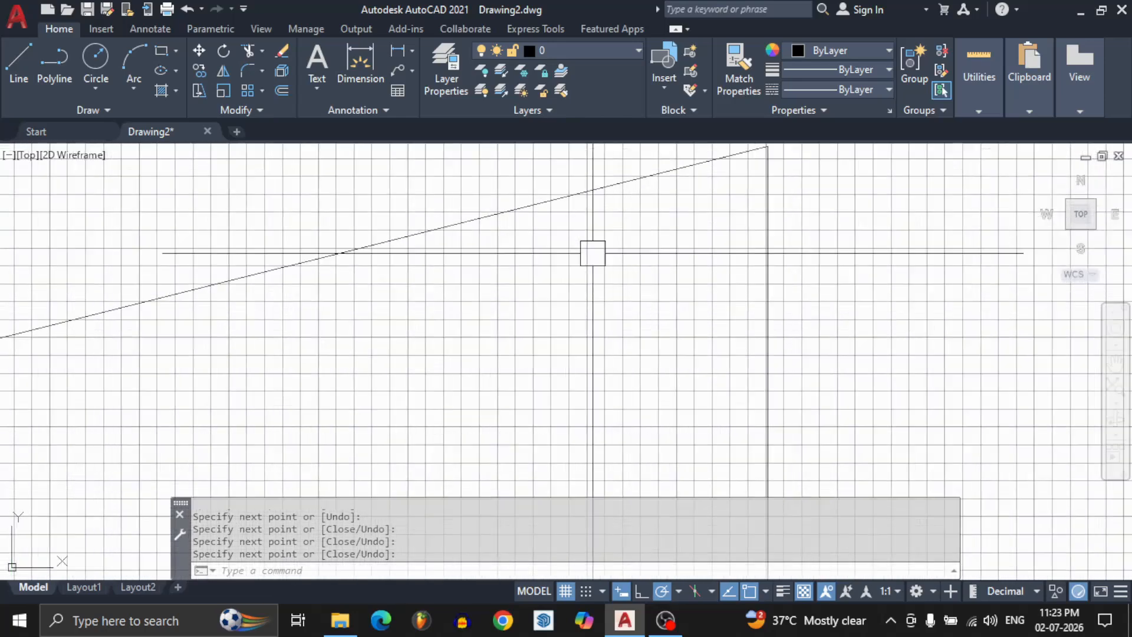
scroll(592, 253, "down", 6)
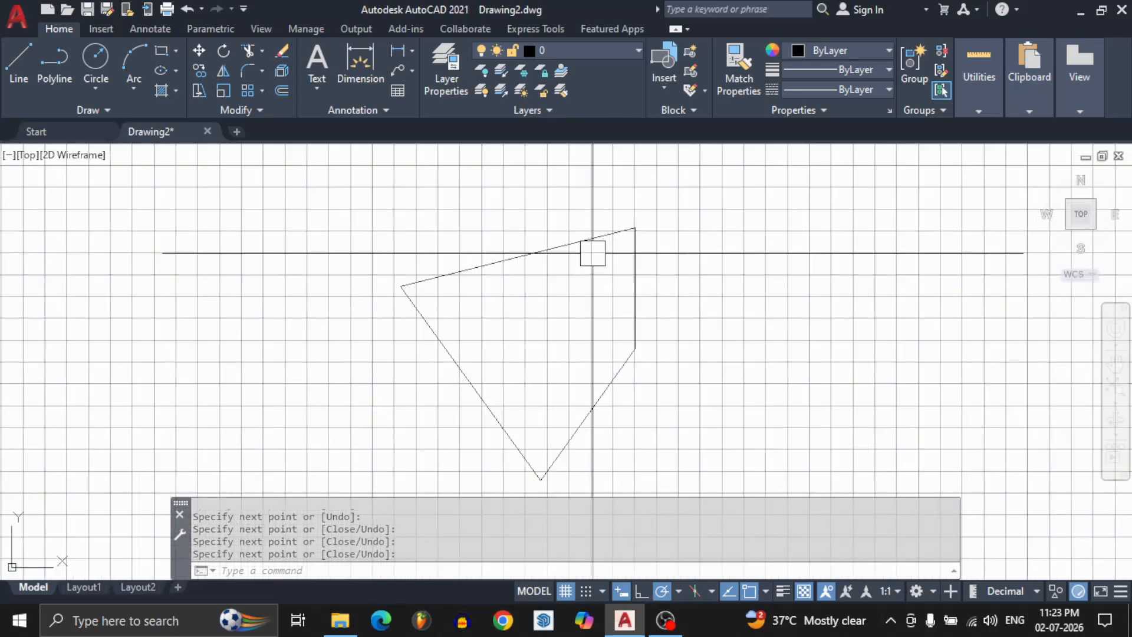
scroll(597, 259, "down", 4)
scroll(612, 229, "up", 8)
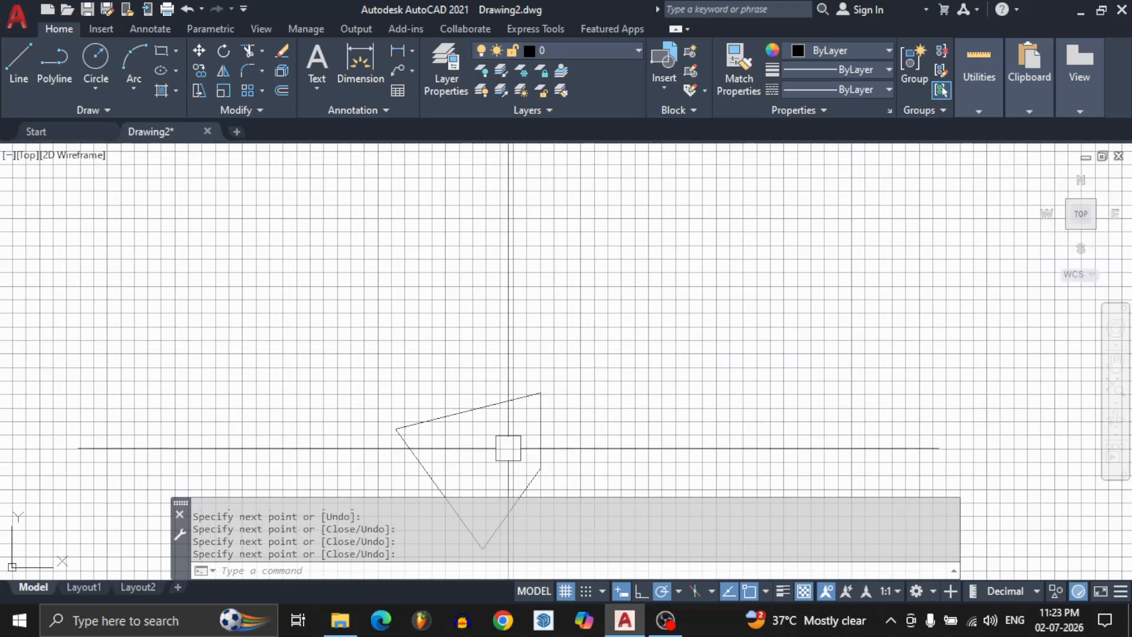
mouse_move(506, 456)
middle_mouse_down()
mouse_move(529, 351)
mouse_move(580, 278)
mouse_move(682, 253)
middle_mouse_up()
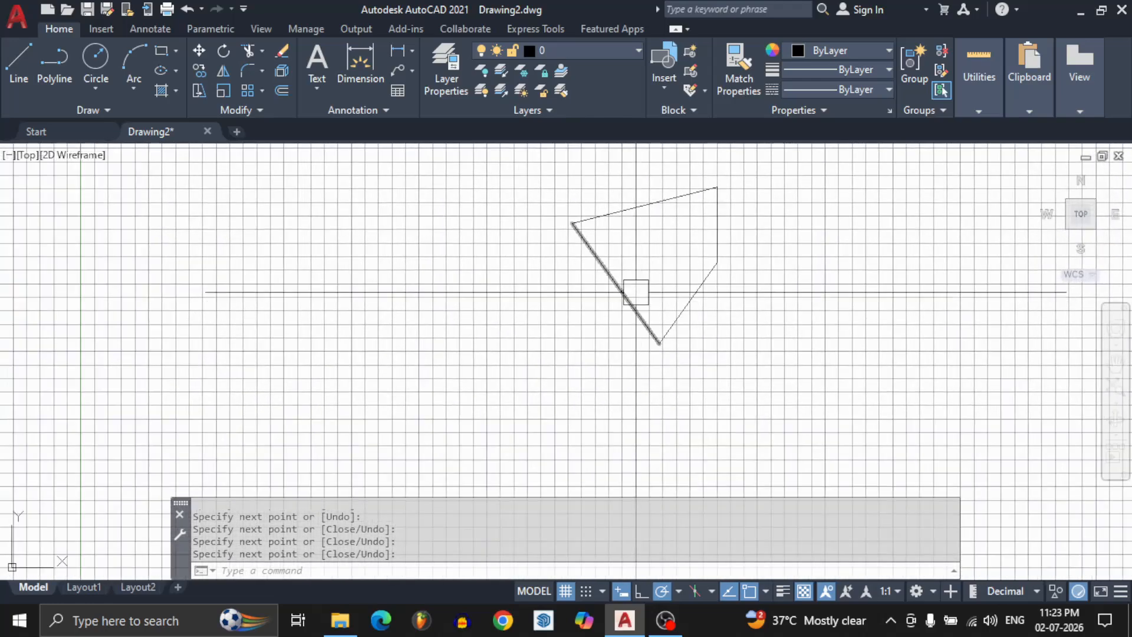
mouse_move(640, 293)
middle_mouse_down()
mouse_move(703, 404)
mouse_move(467, 474)
mouse_move(576, 321)
mouse_move(592, 370)
mouse_move(640, 276)
mouse_move(595, 274)
middle_mouse_up()
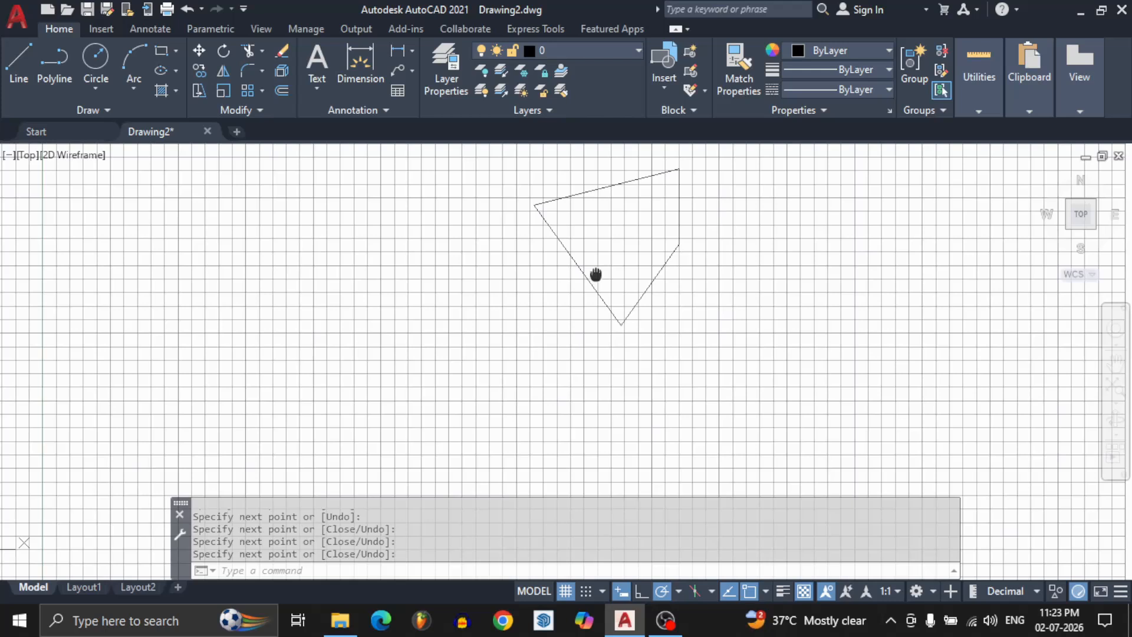
middle_click_drag(595, 274, 532, 290)
left_click(573, 320)
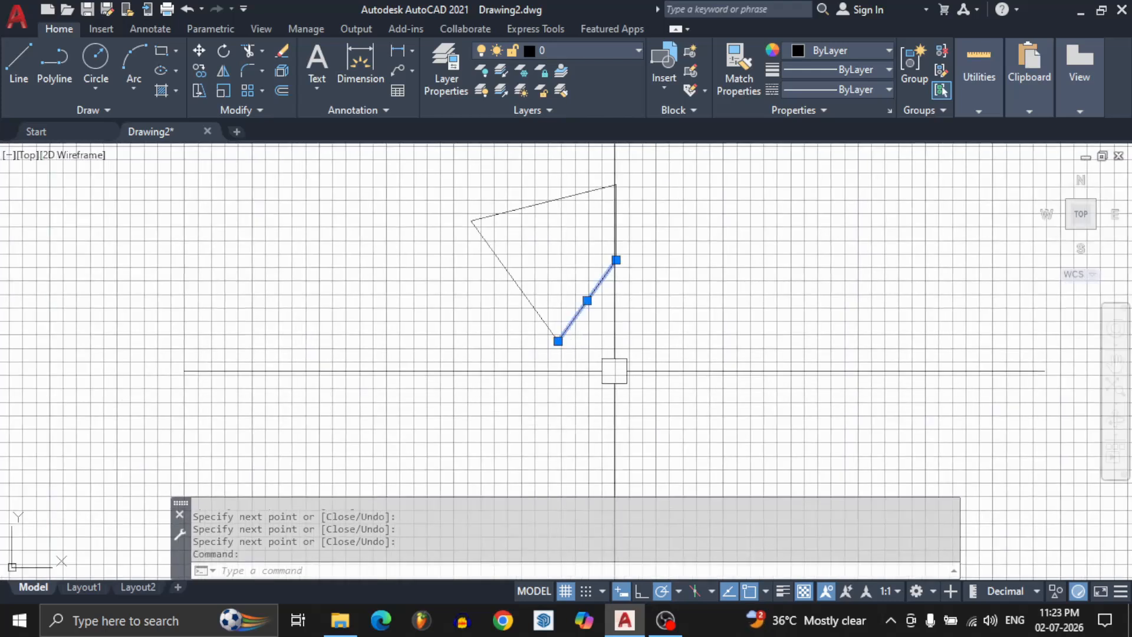
key("Escape")
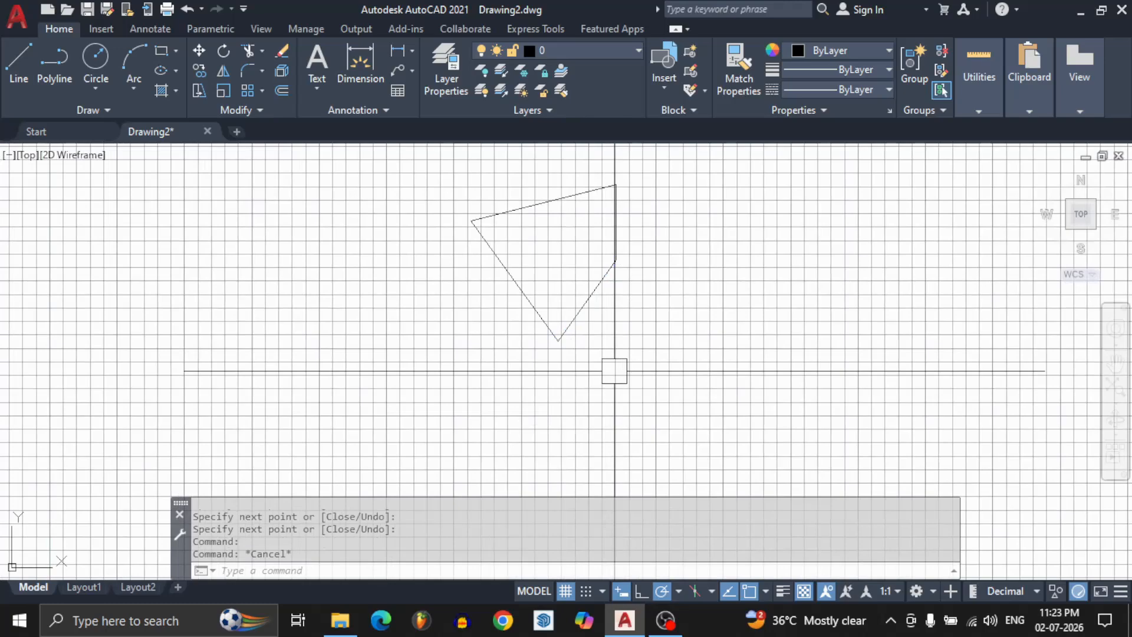
mouse_move(561, 252)
middle_mouse_down()
mouse_move(575, 296)
mouse_move(566, 283)
middle_mouse_up()
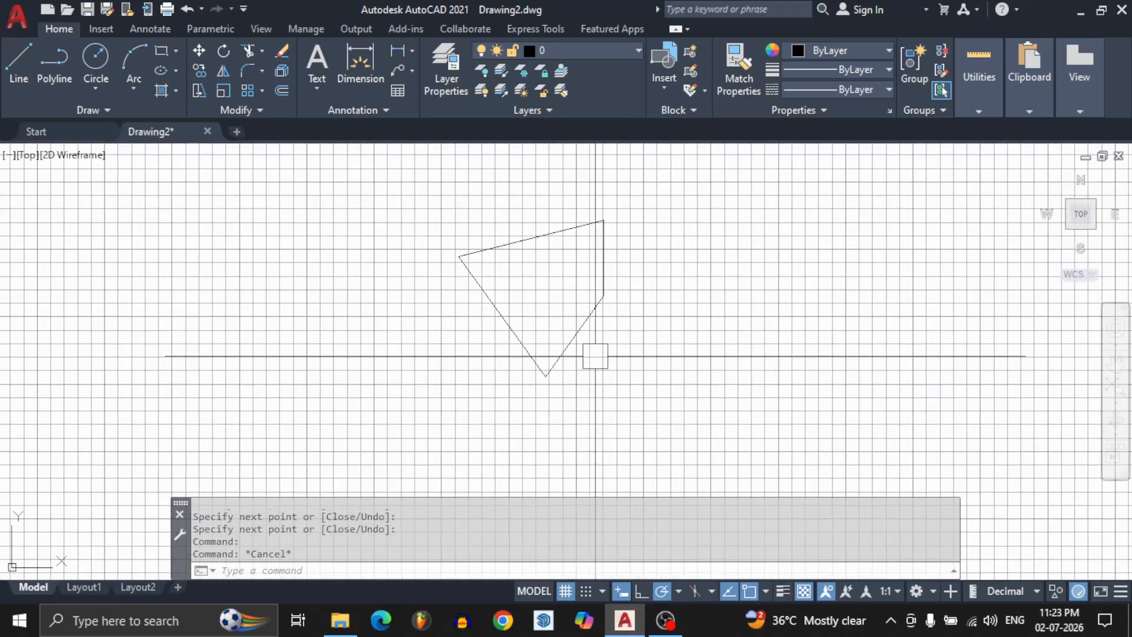
Erase the whole four-sided outline using a window selection.
left_click(423, 193)
left_click(692, 472)
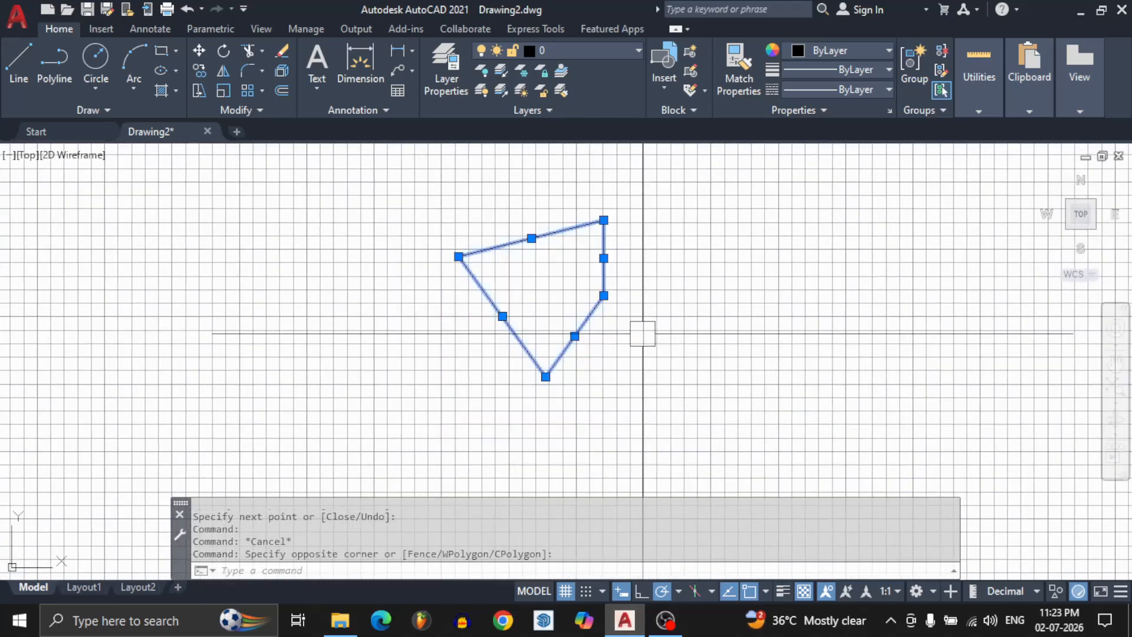
key("Delete")
scroll(554, 313, "down", 2)
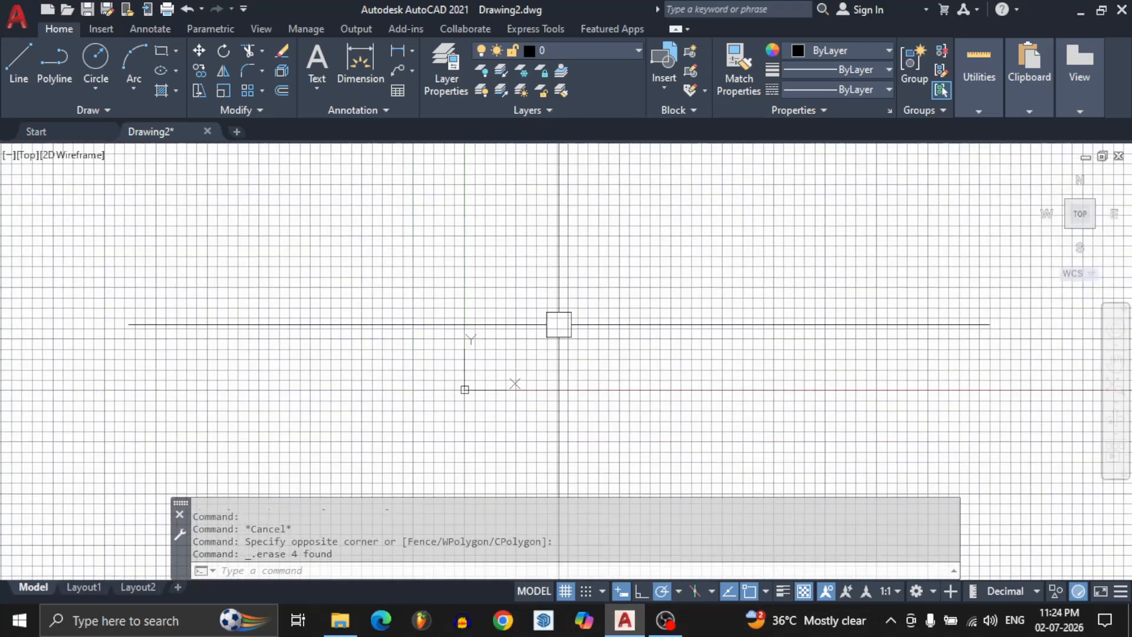
scroll(559, 327, "down", 3)
scroll(559, 329, "up", 8)
scroll(562, 332, "down", 7)
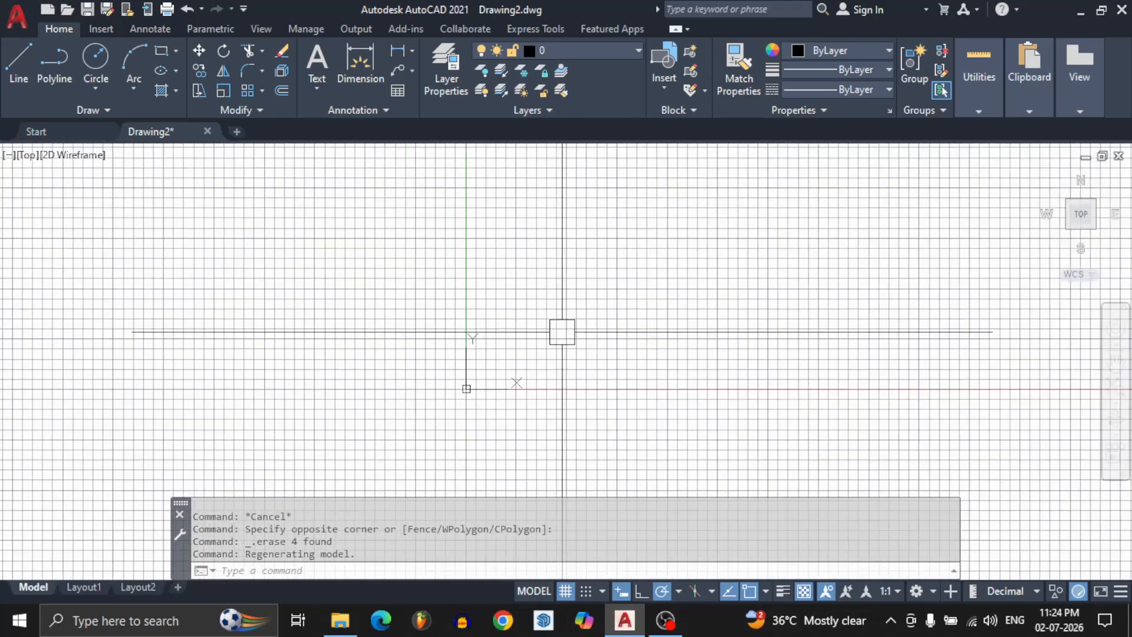
scroll(562, 331, "up", 6)
scroll(566, 332, "down", 4)
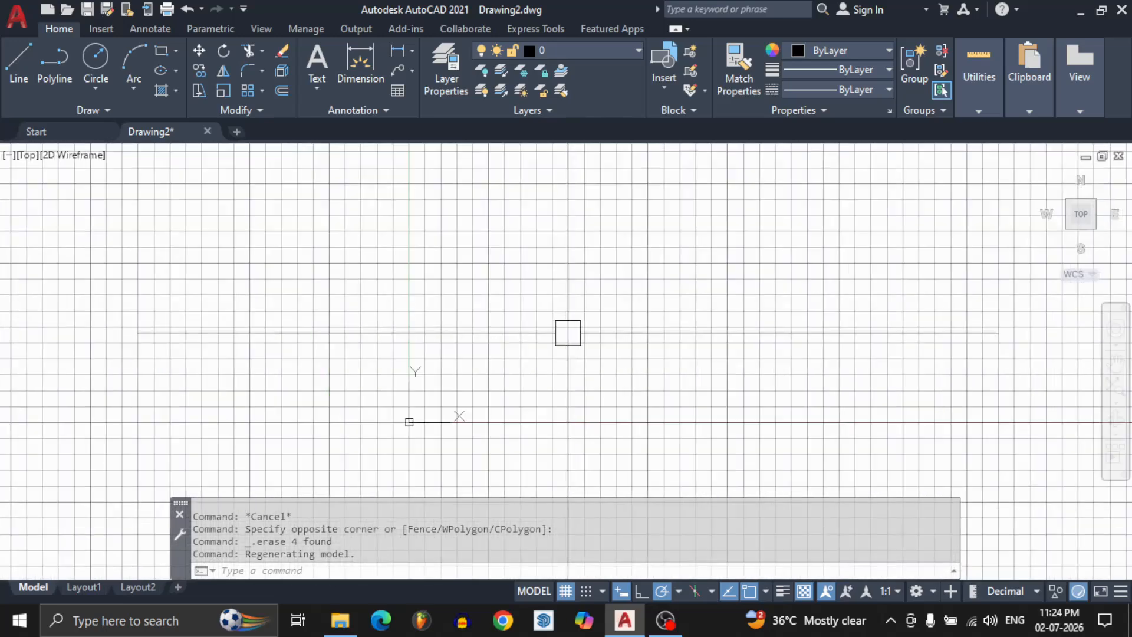
scroll(568, 332, "up", 3)
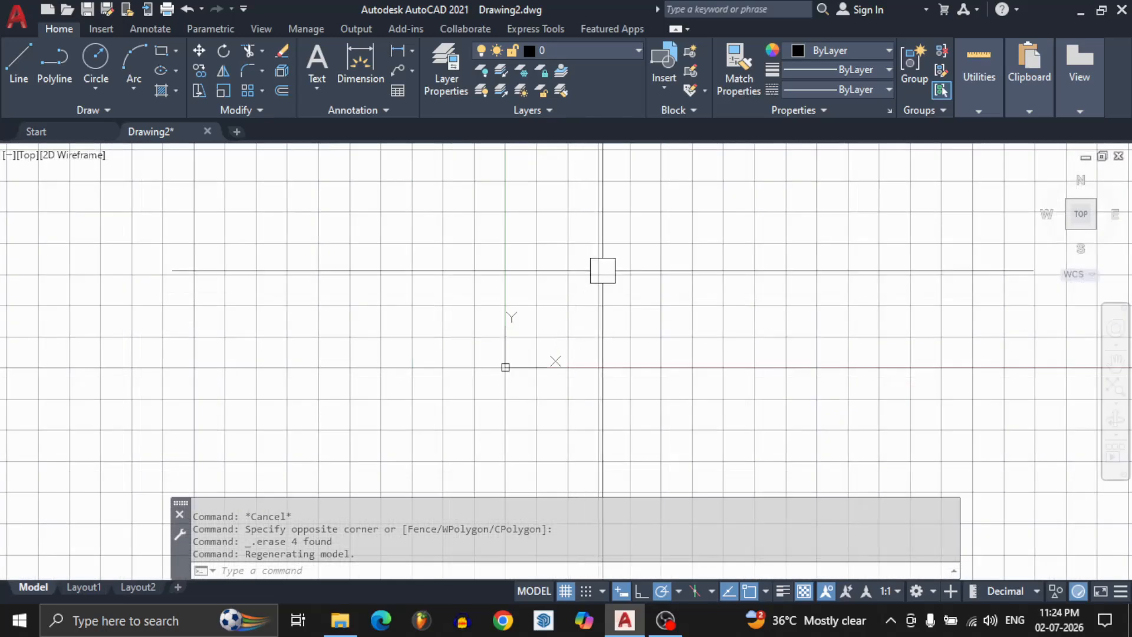
scroll(603, 270, "up", 2)
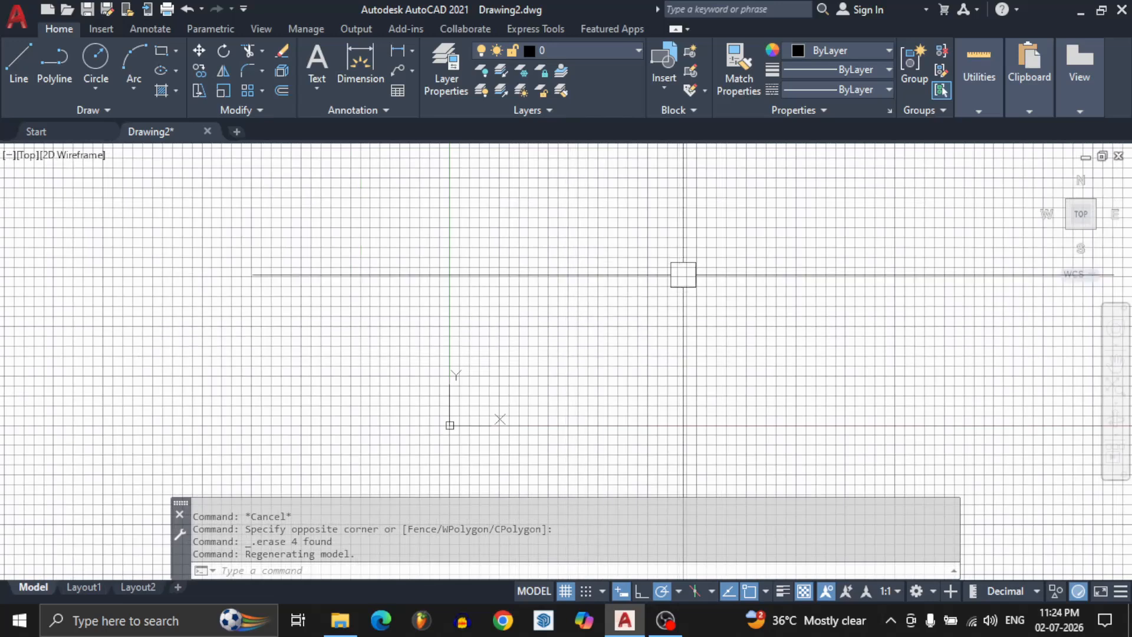
Draw an open zigzag chain of eight connected segments across the drawing area with the Line command.
mouse_move(684, 275)
middle_mouse_down()
mouse_move(591, 255)
mouse_move(404, 447)
mouse_move(541, 295)
mouse_move(455, 320)
mouse_move(520, 411)
mouse_move(607, 357)
middle_mouse_up()
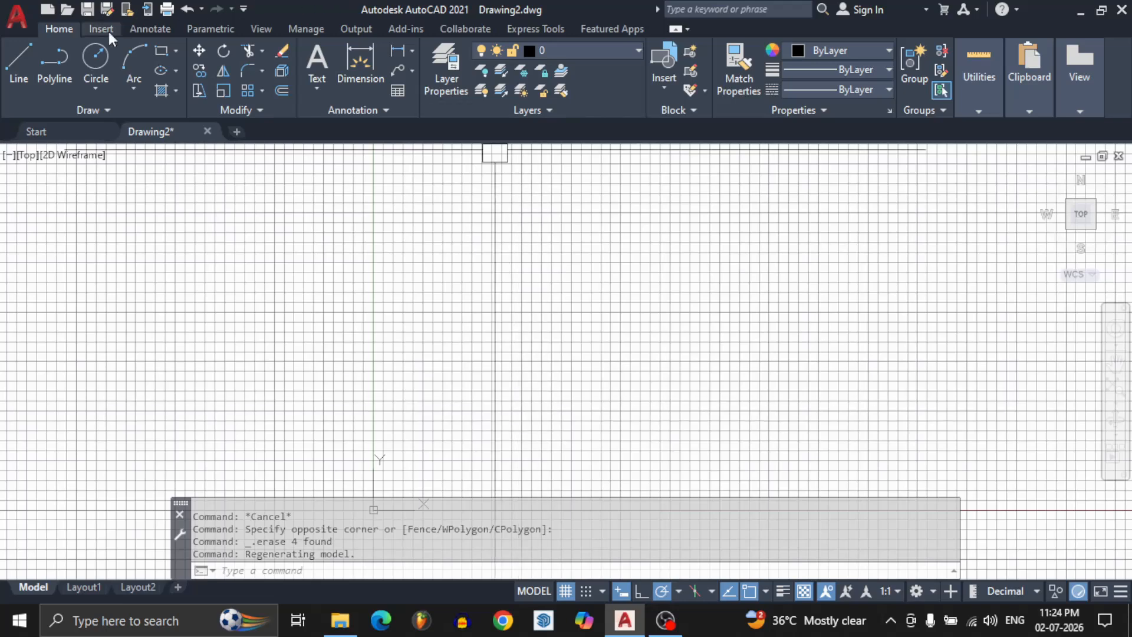
type("l")
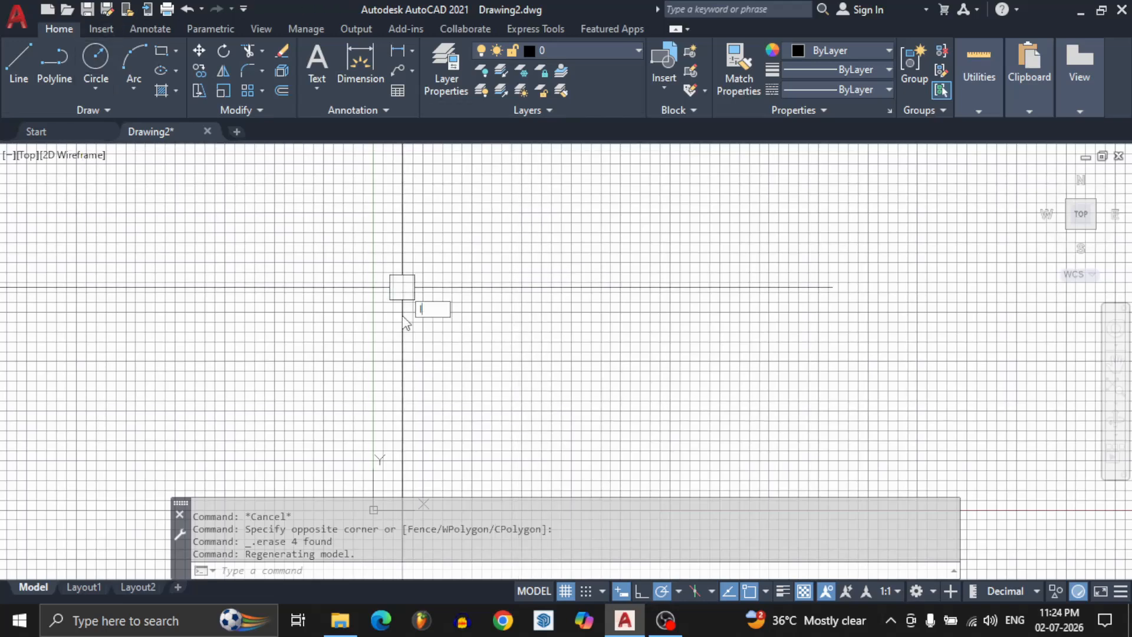
key("Return")
left_click(391, 288)
left_click(524, 371)
left_click(589, 272)
left_click(669, 350)
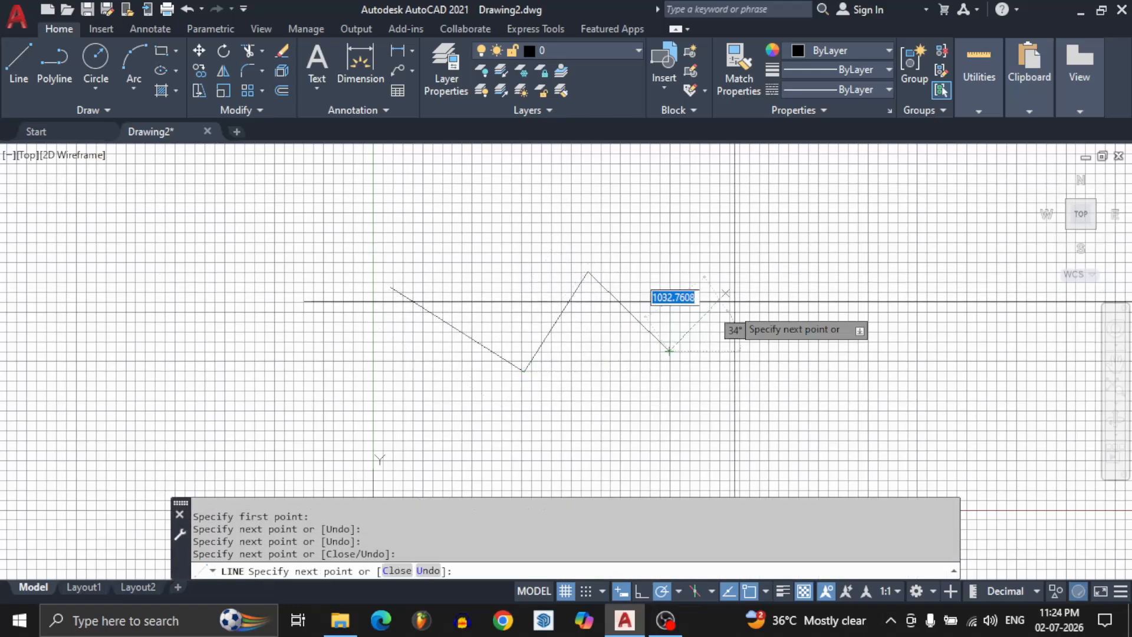
left_click(732, 287)
left_click(798, 315)
left_click(881, 287)
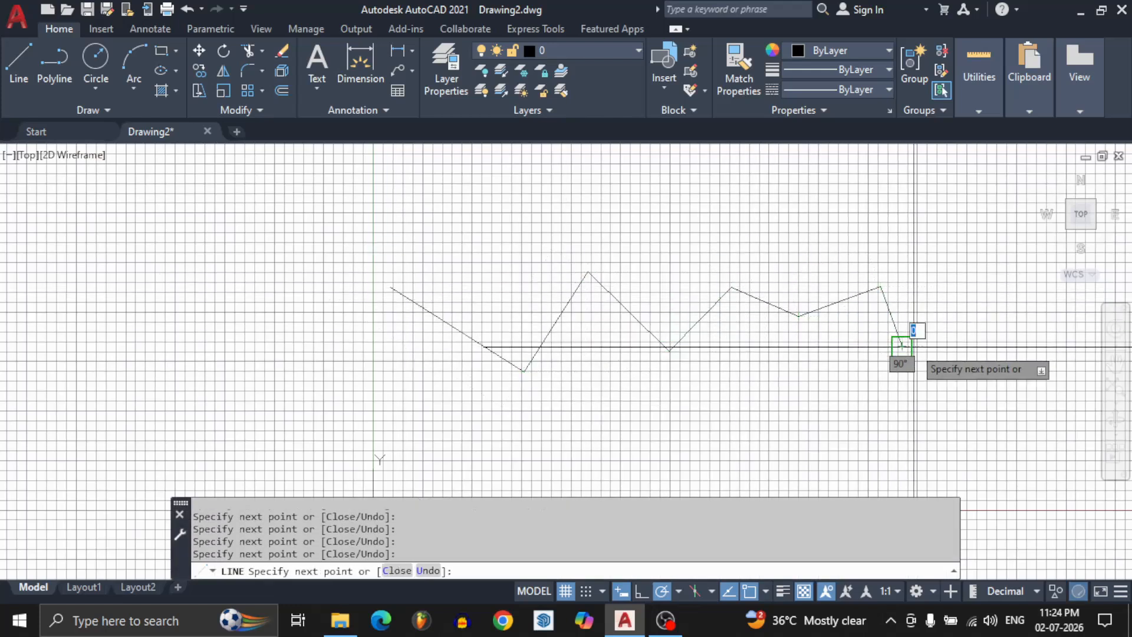
left_click(902, 347)
left_click(837, 385)
key("Escape")
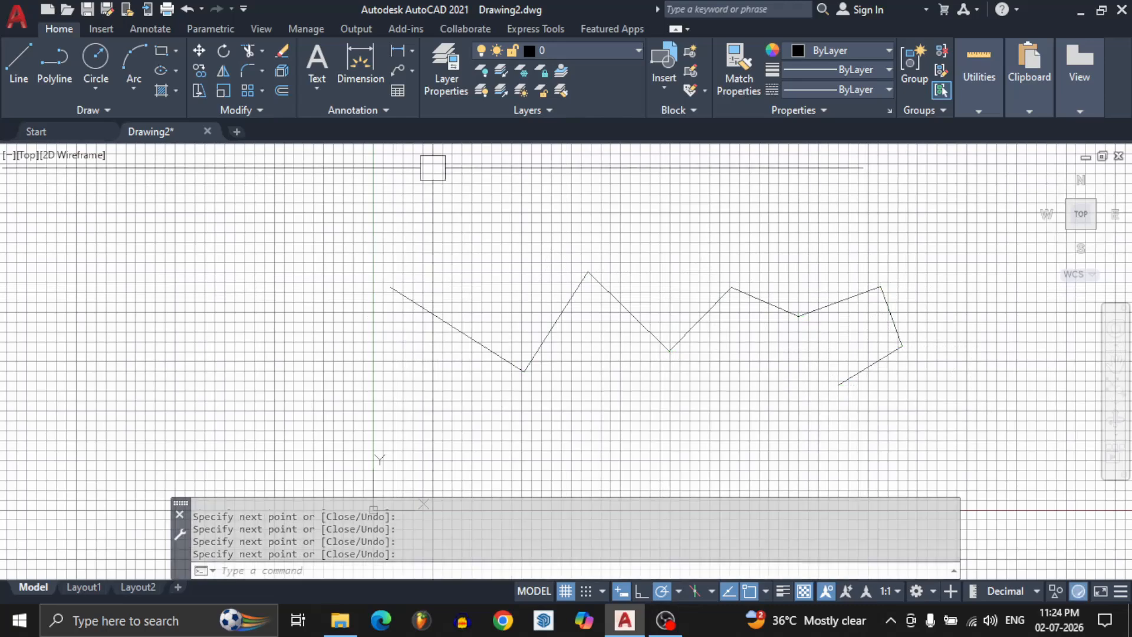
Erase the entire zigzag chain using a window selection.
left_click(282, 186)
left_click(974, 470)
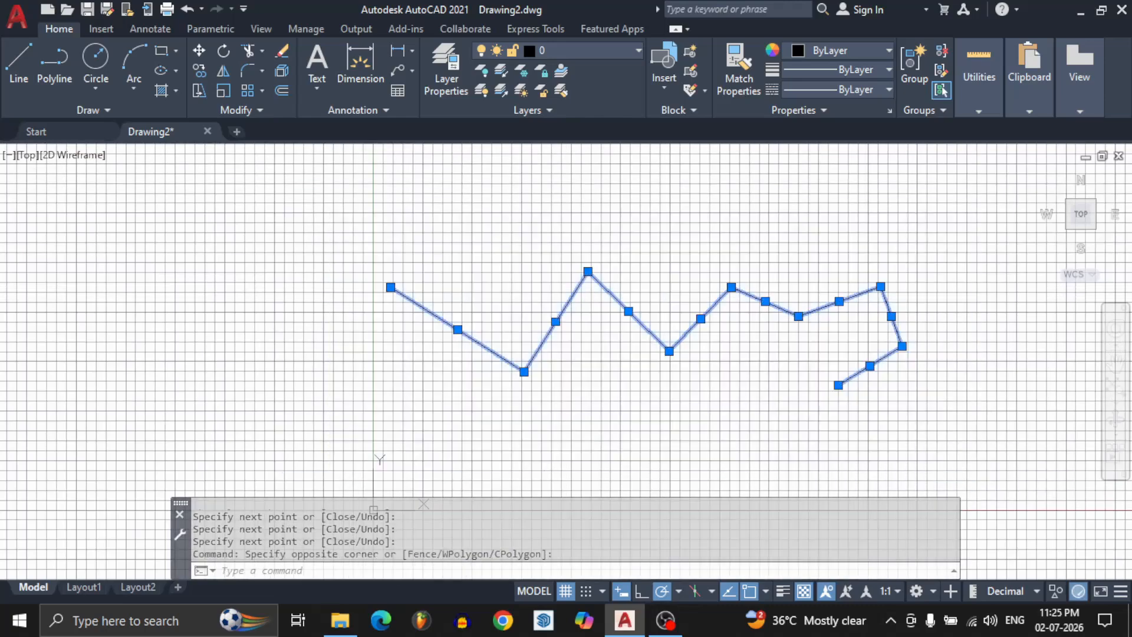
key("Delete")
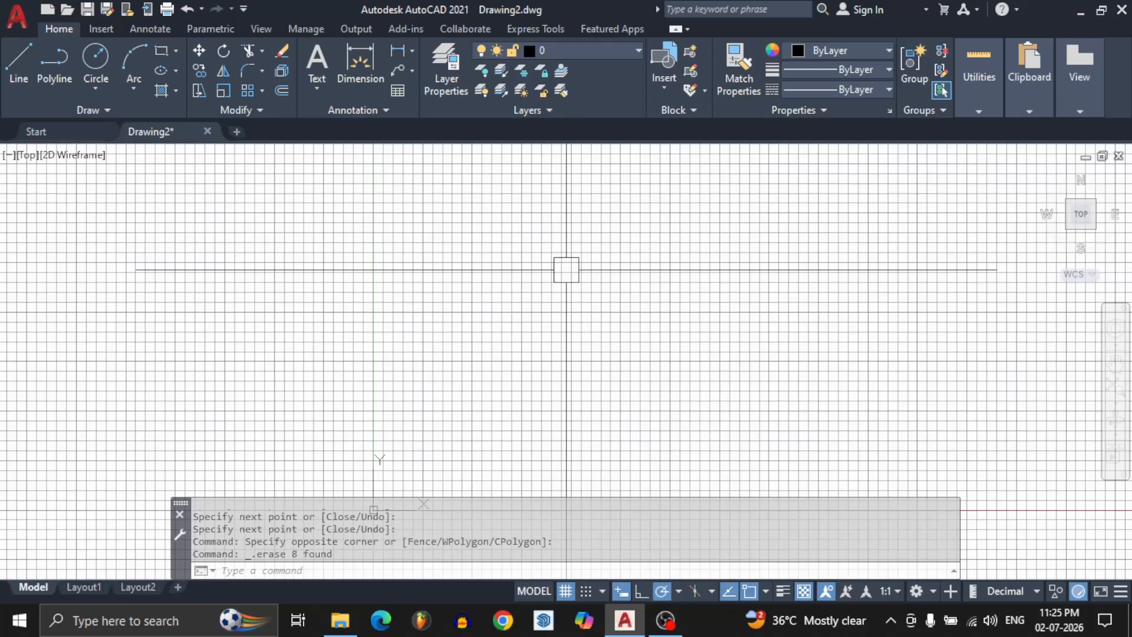
type("UNI")
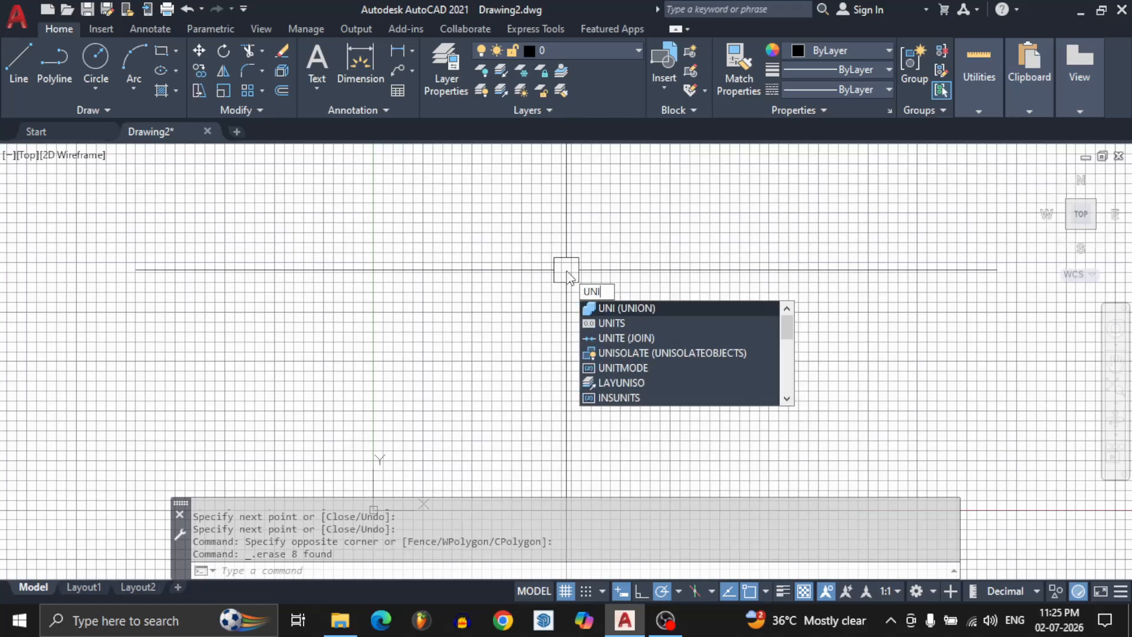
type("TS")
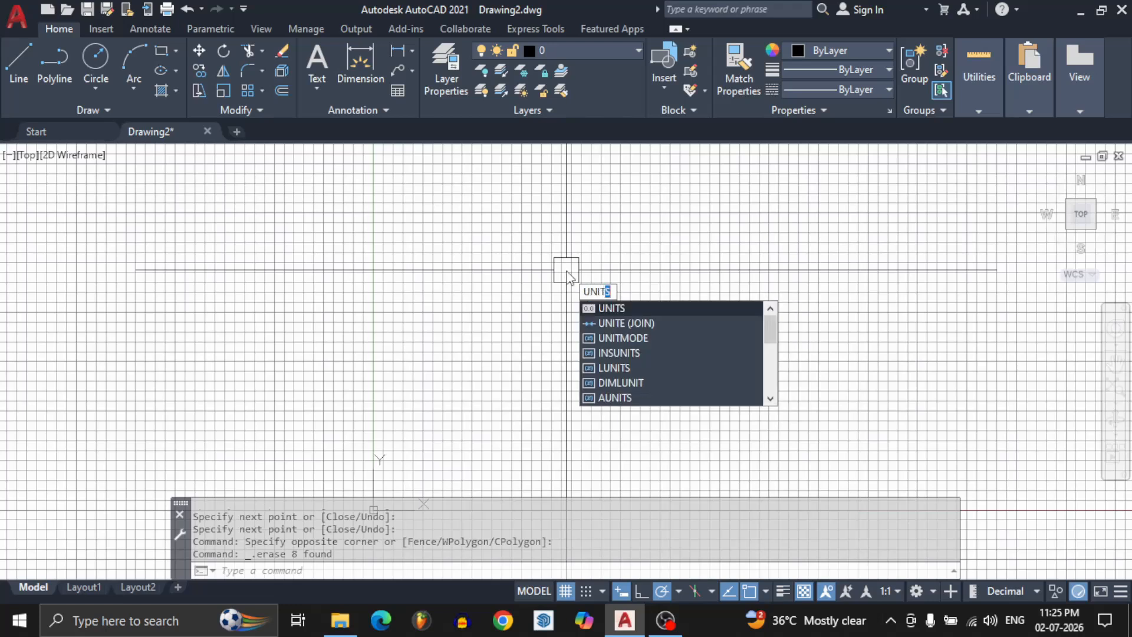
key("BackSpace")
key("BackSpace")
key("BackSpace")
key("BackSpace")
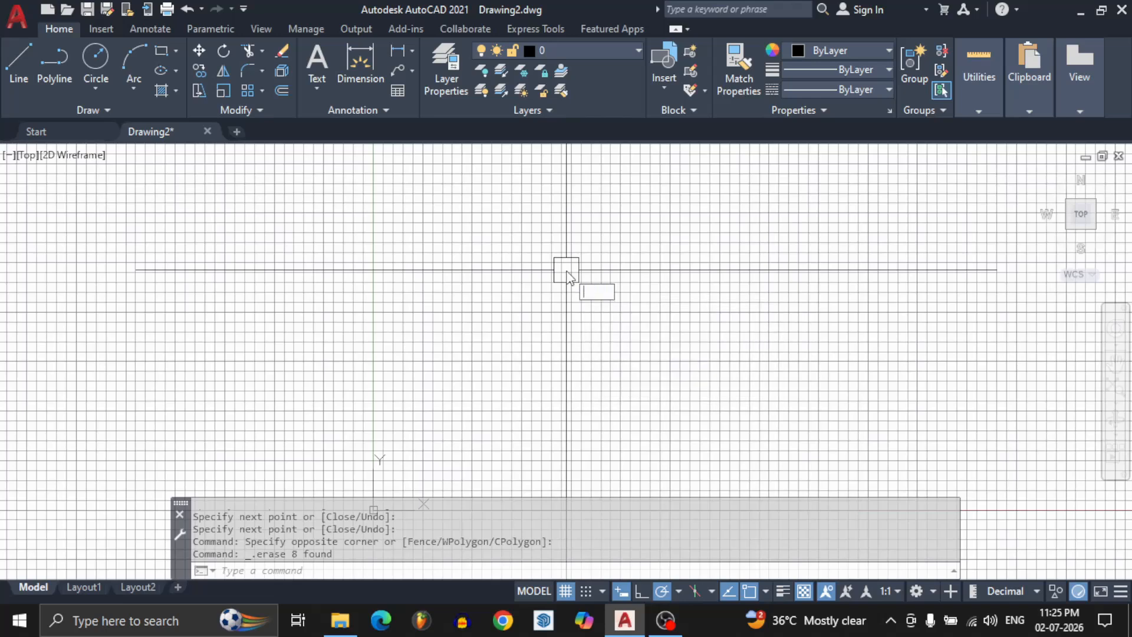
Open the Drawing Units settings with the UN command and set the length type to Architectural with precision 0'-0 1/2".
type("UN")
key("Return")
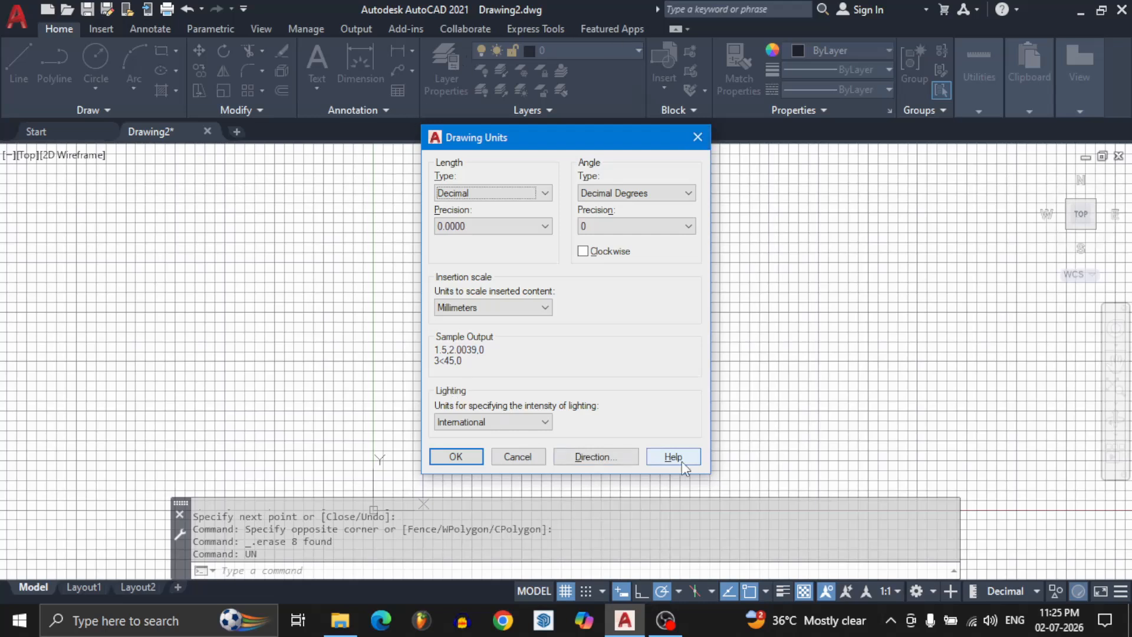
left_click(474, 193)
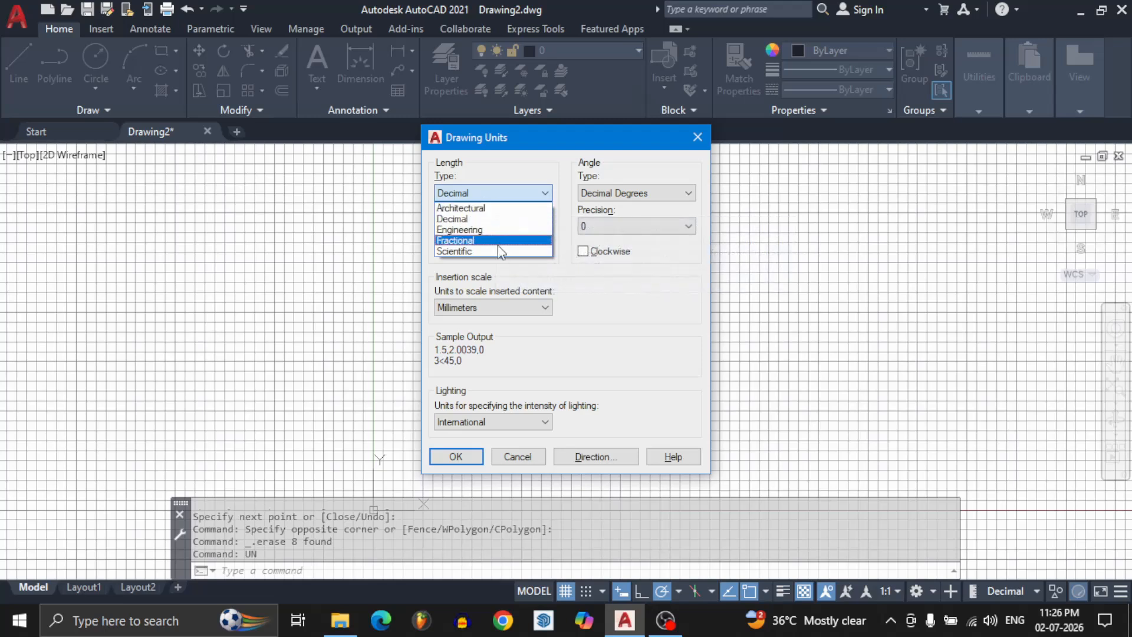
left_click(495, 211)
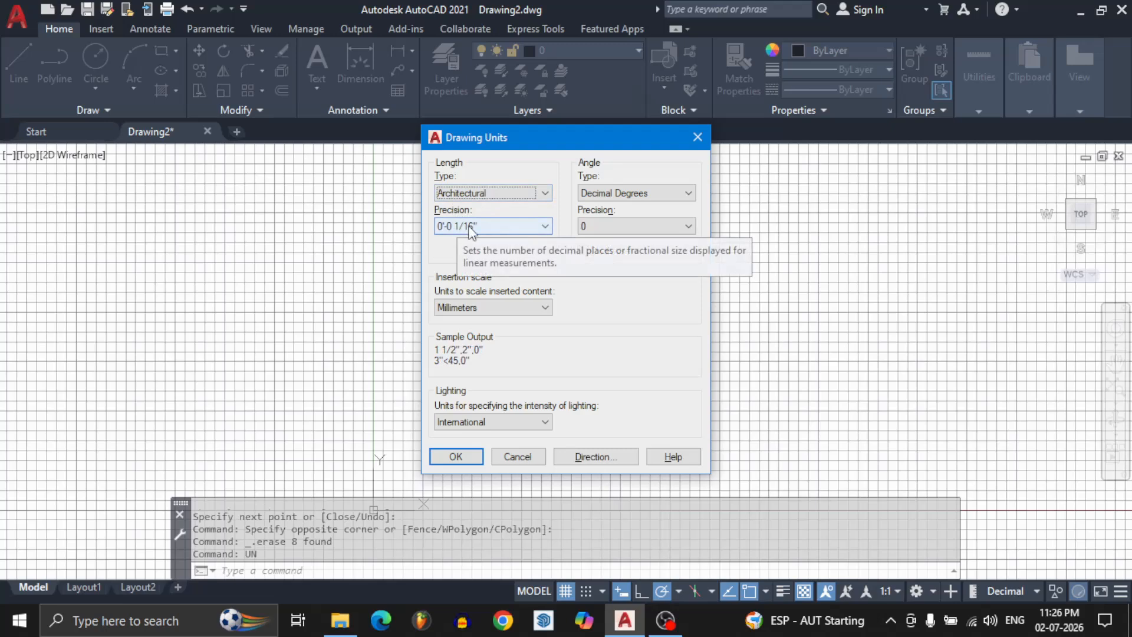
left_click(471, 229)
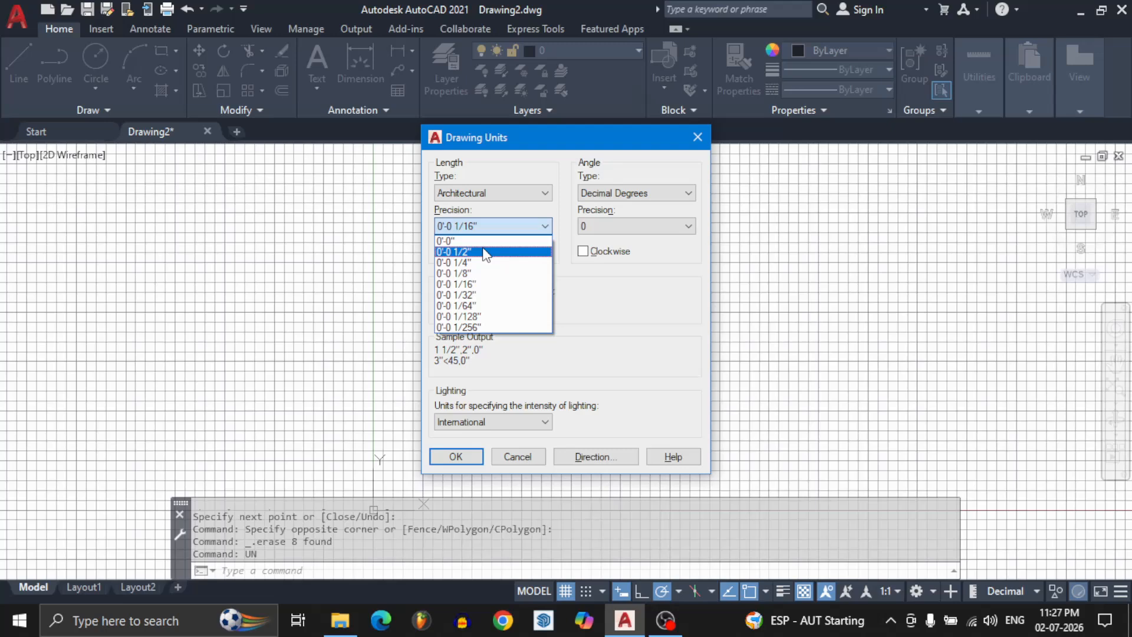
left_click(483, 250)
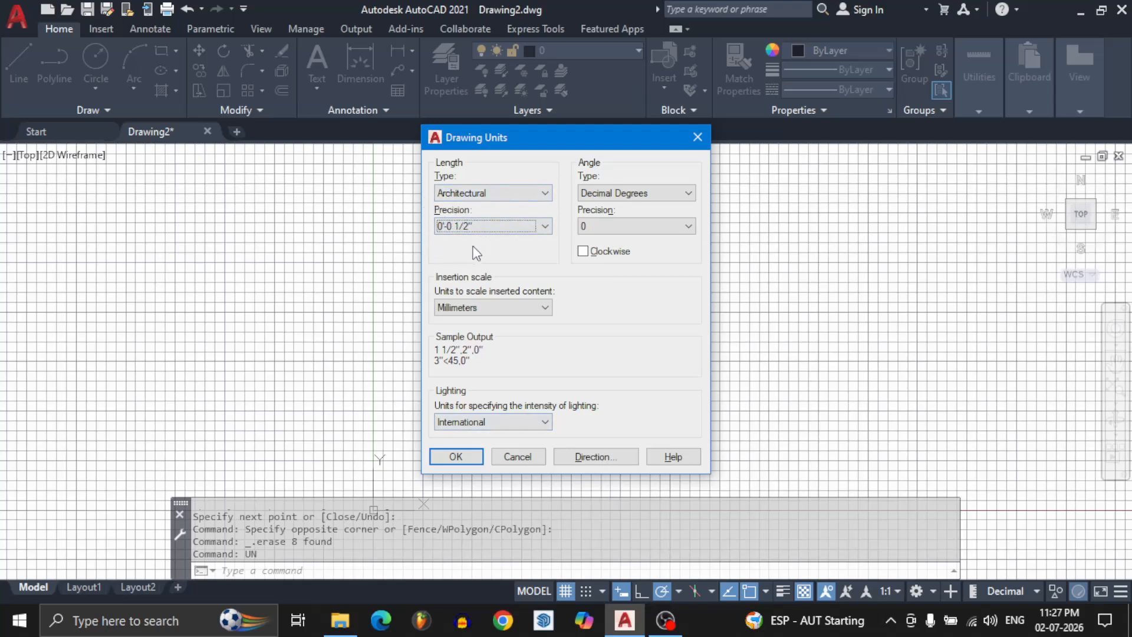
Try length precisions of 0'-0" and 0'-0 1/8", returning to 0'-0 1/2" after each one.
left_click(475, 228)
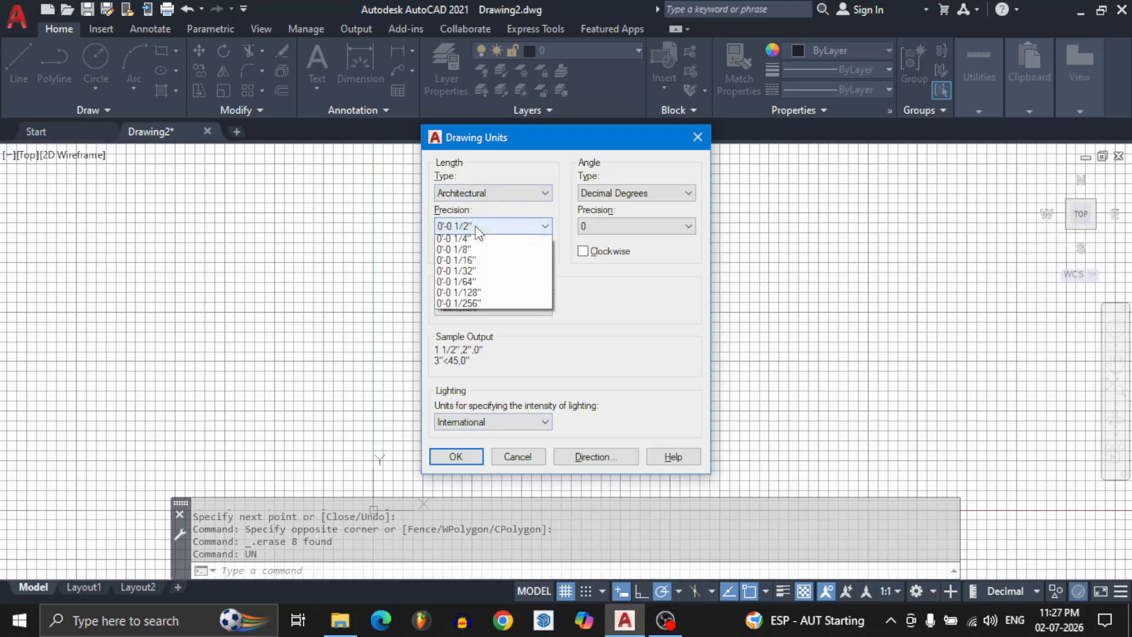
left_click(465, 237)
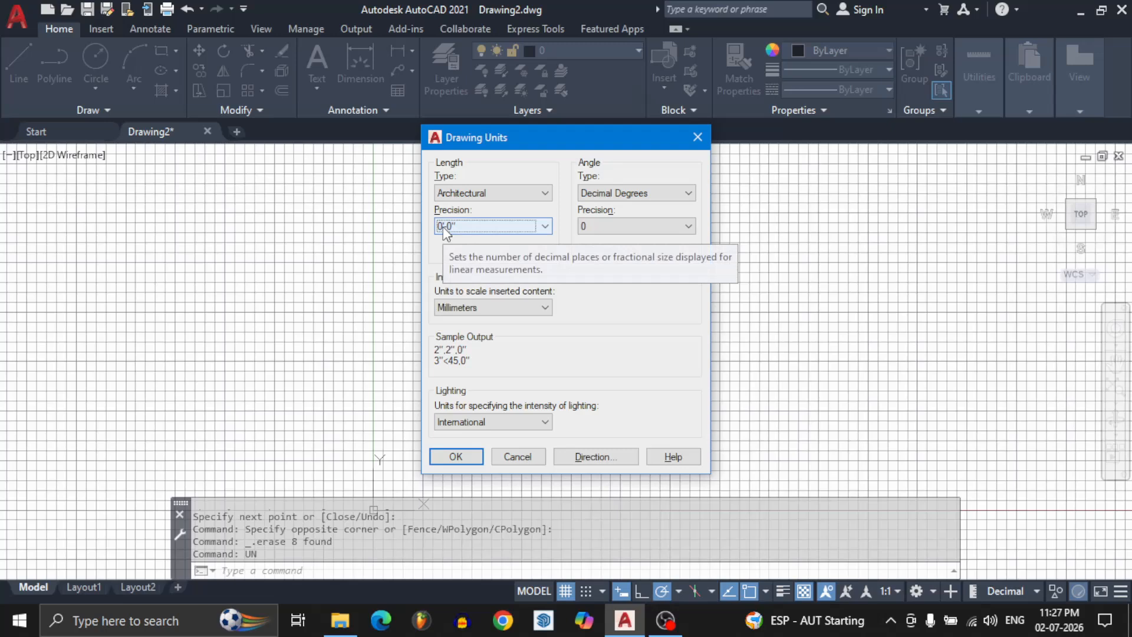
left_click(444, 226)
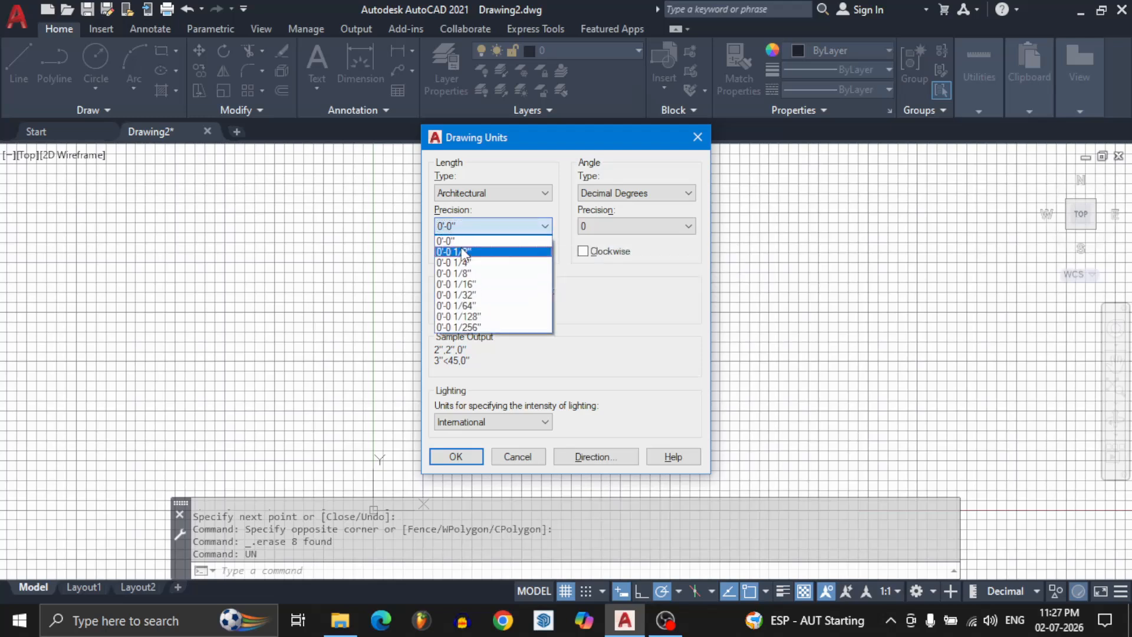
left_click(461, 247)
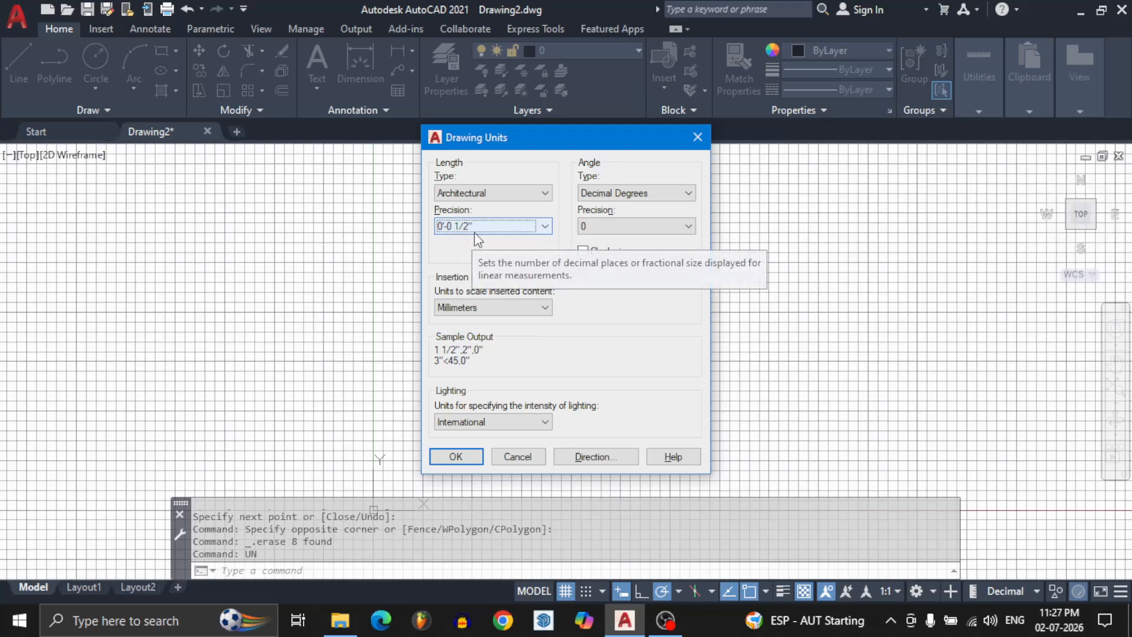
left_click(475, 234)
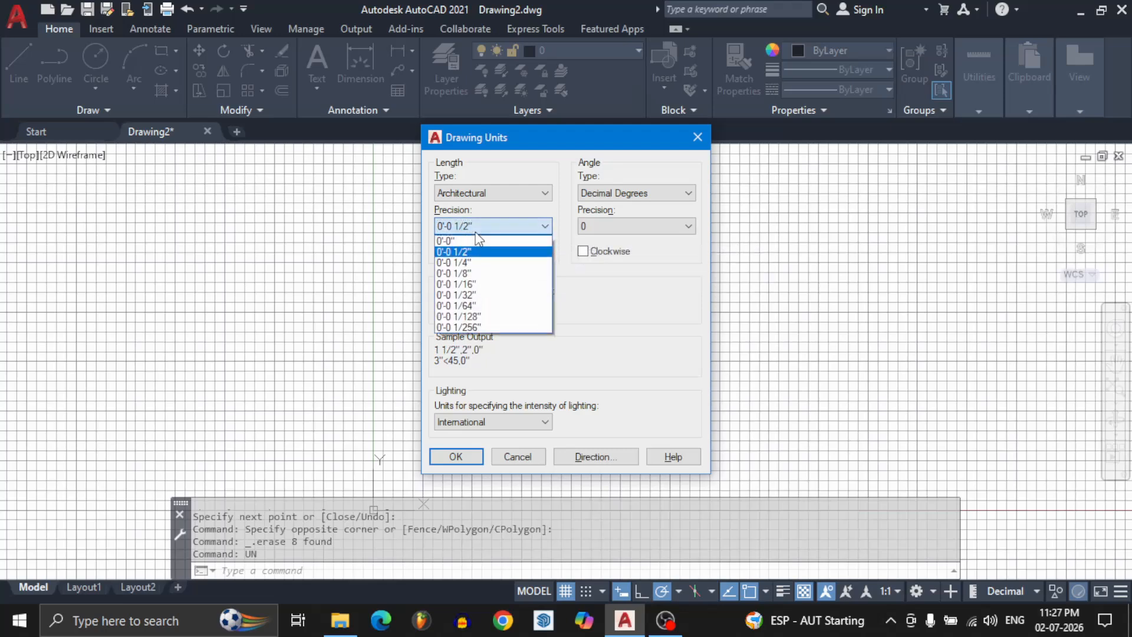
left_click(478, 273)
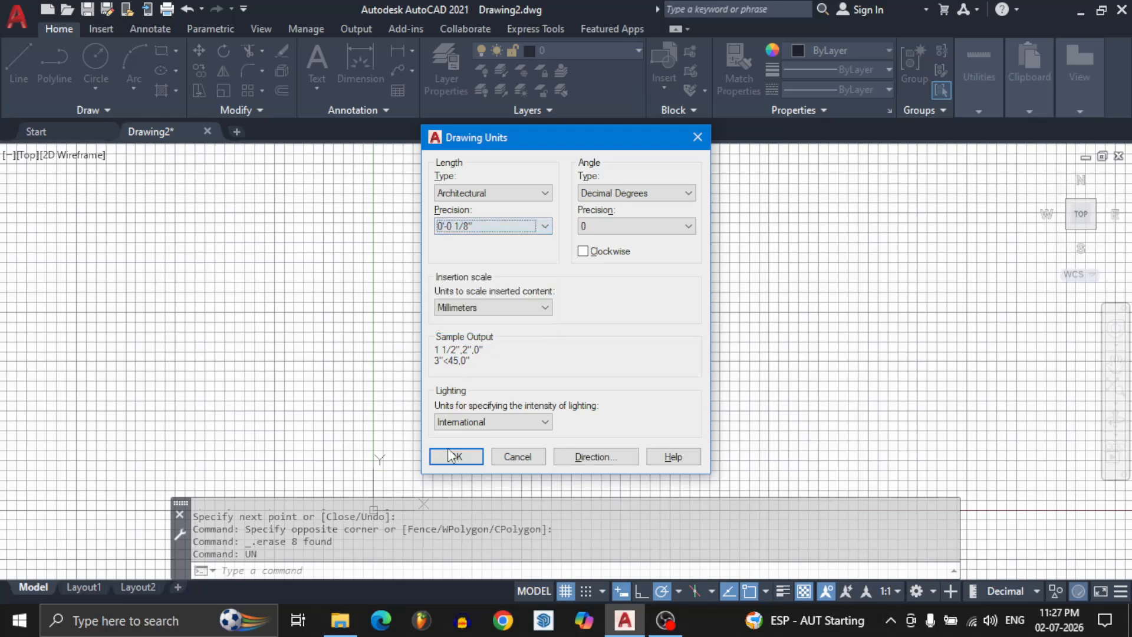
left_click(472, 227)
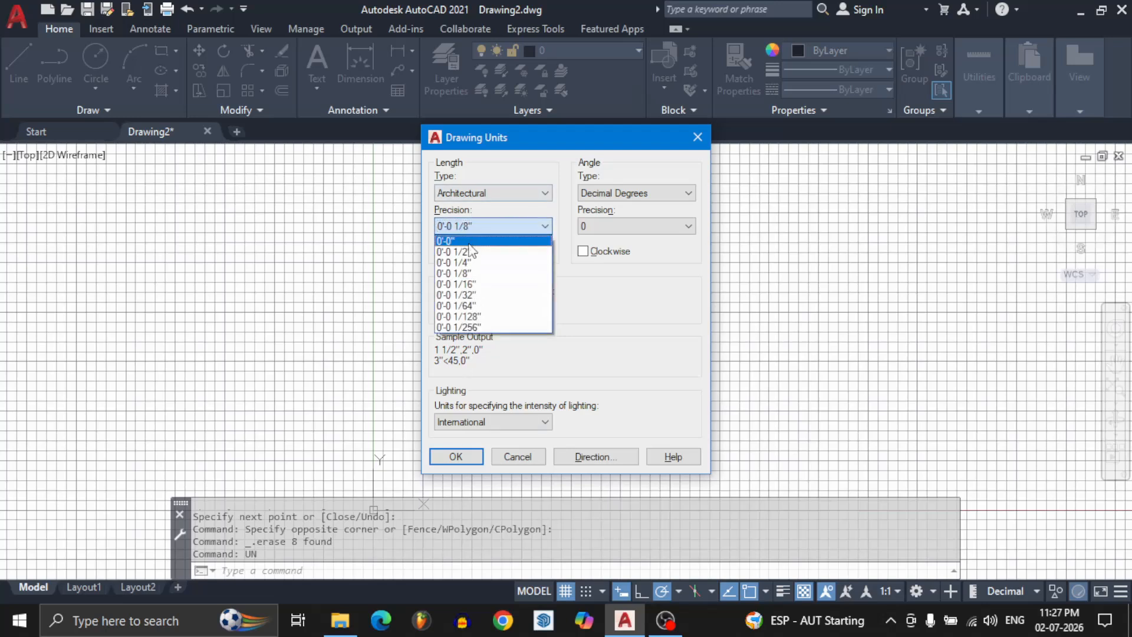
left_click(470, 252)
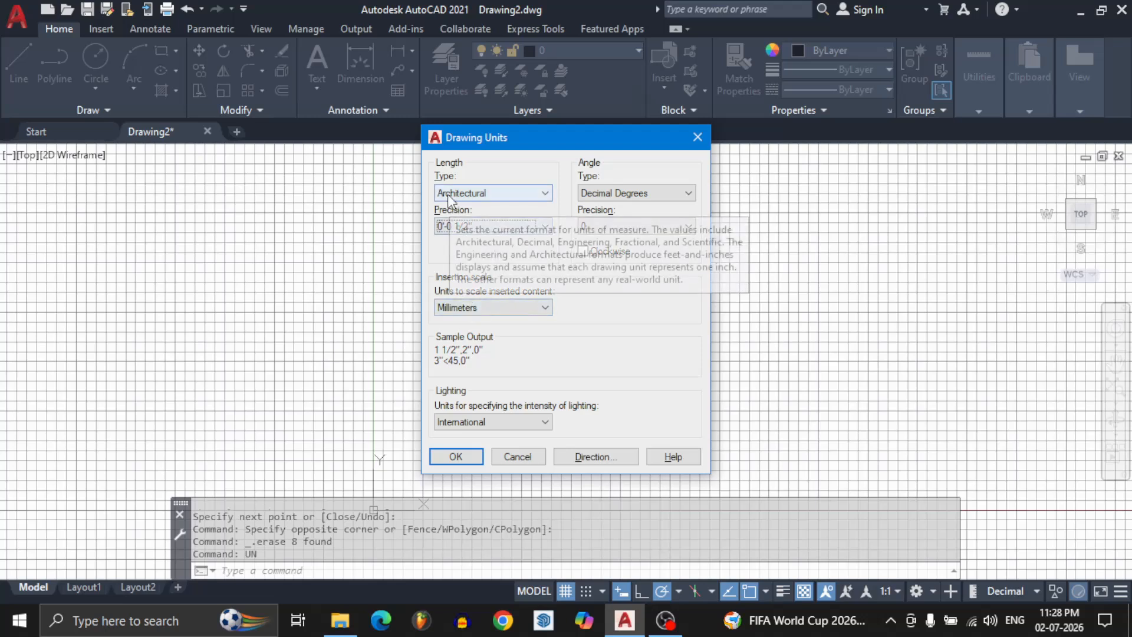
Set the insertion scale units to Inches, keep the lighting units International, and apply the drawing units.
left_click(459, 308)
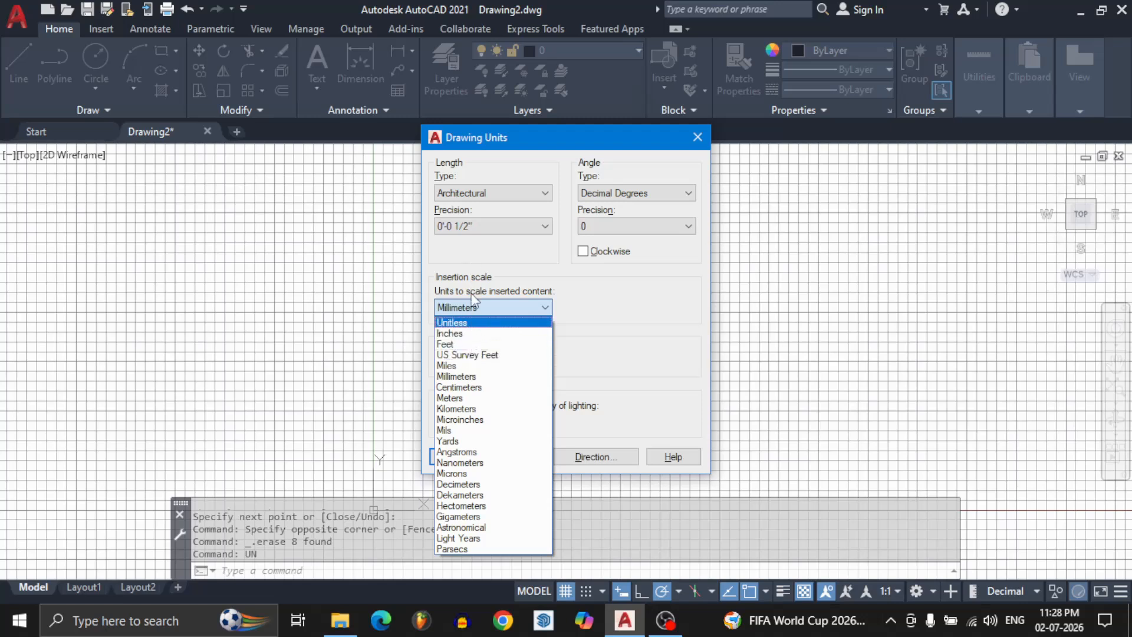
left_click(475, 334)
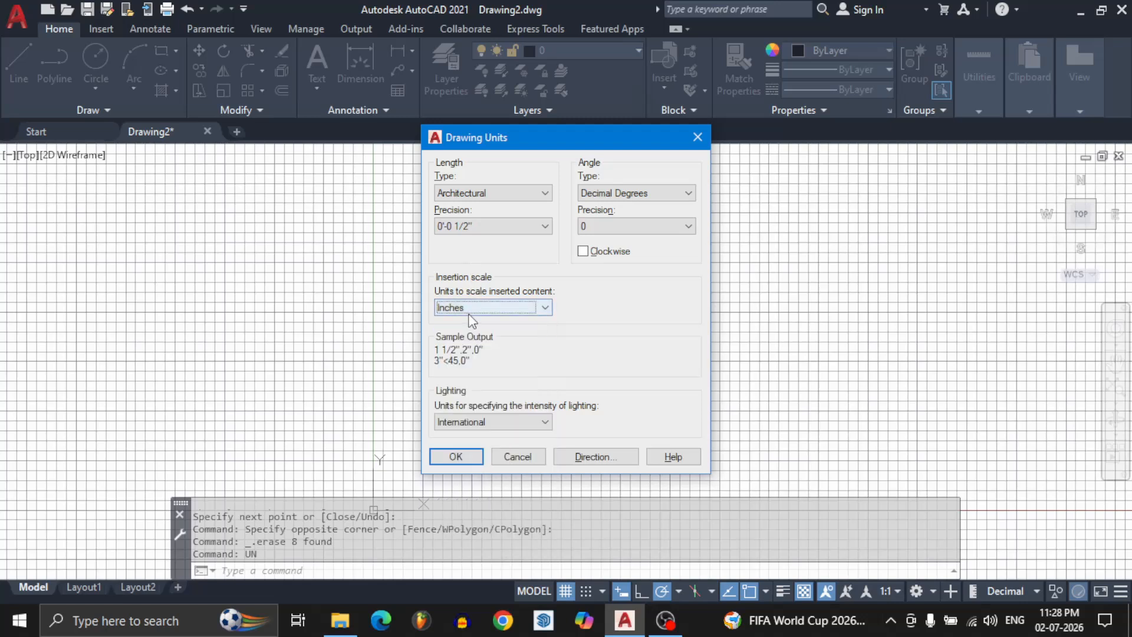
left_click(465, 421)
left_click(465, 421)
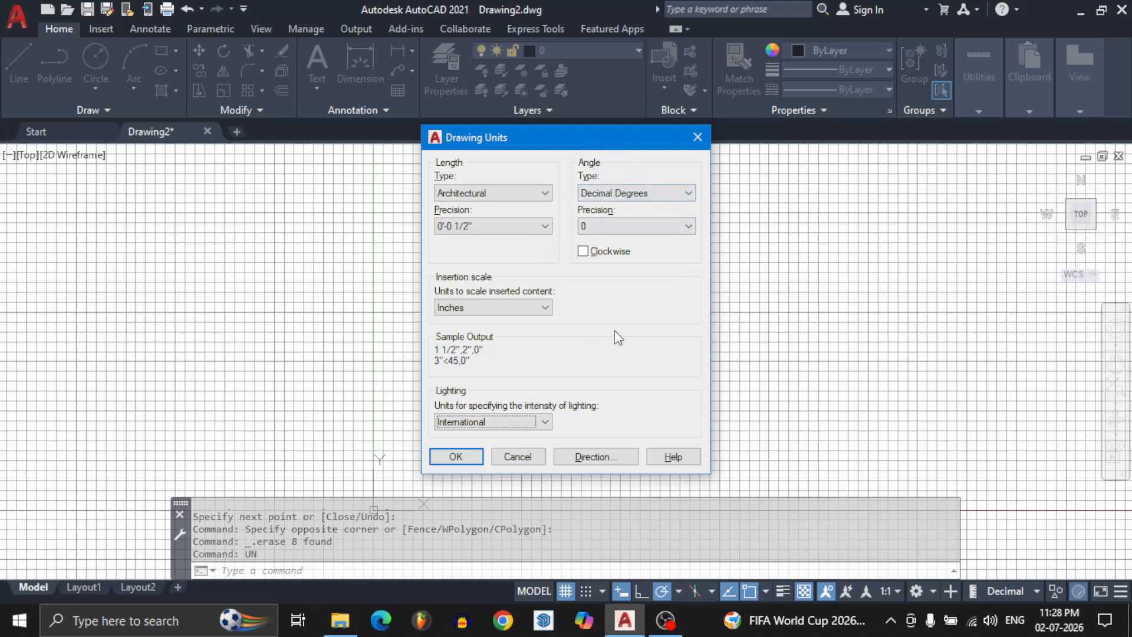
left_click(458, 456)
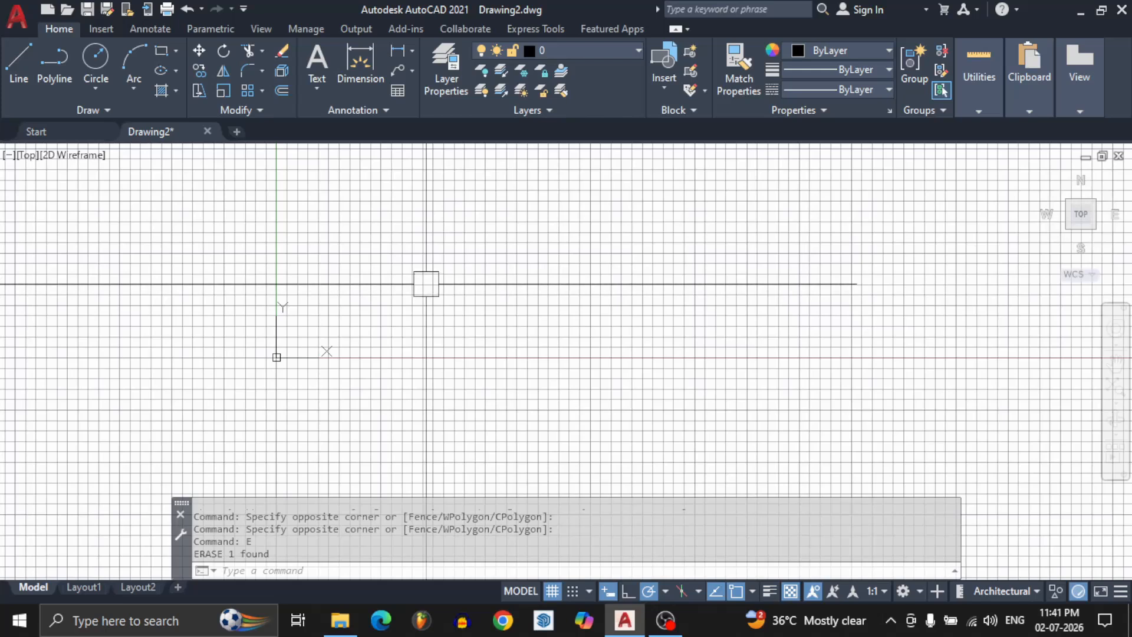
Turn off the drawing grid, toggling it on and off once more to compare the display.
left_click(551, 592)
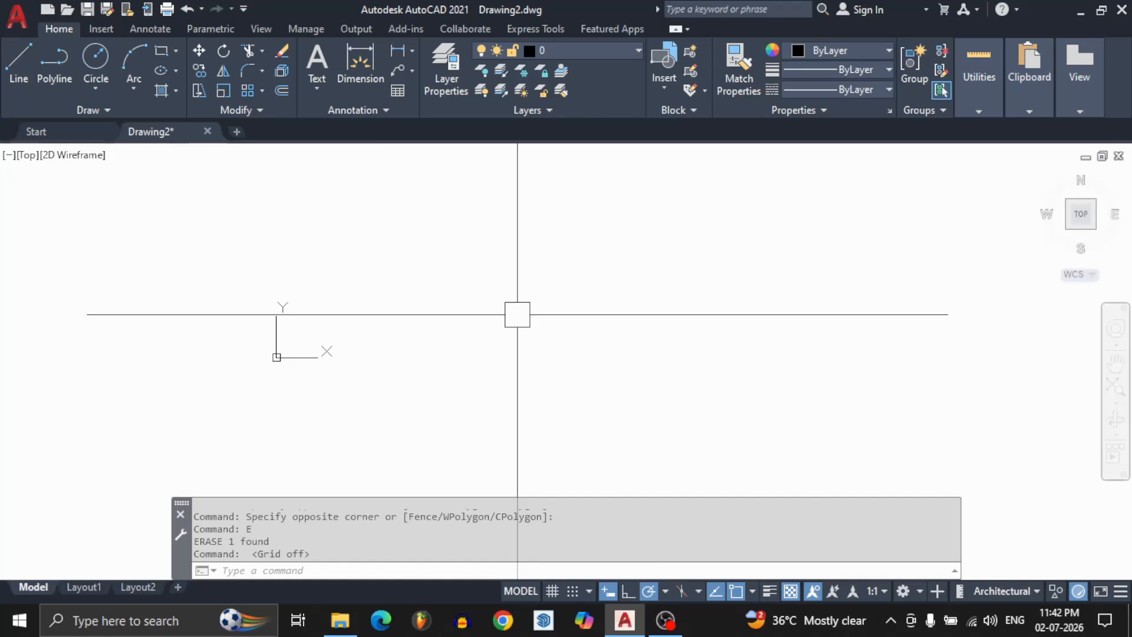
key("F7")
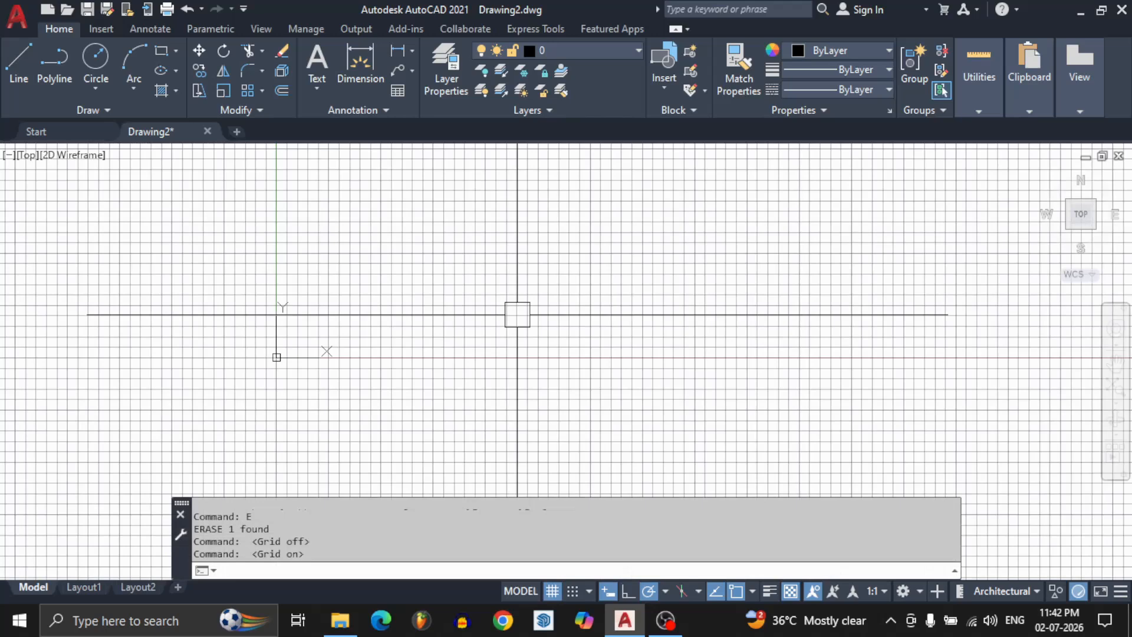
key("F7")
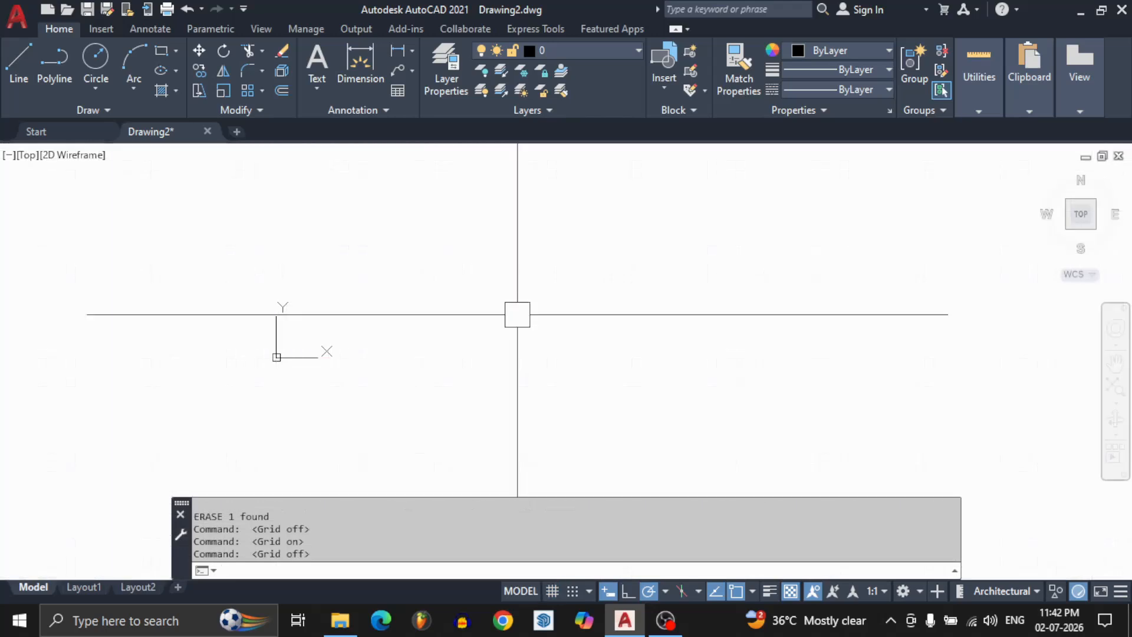
Turn on snap mode and the grid to test cursor movement between grid points, and switch both off again.
left_click(570, 592)
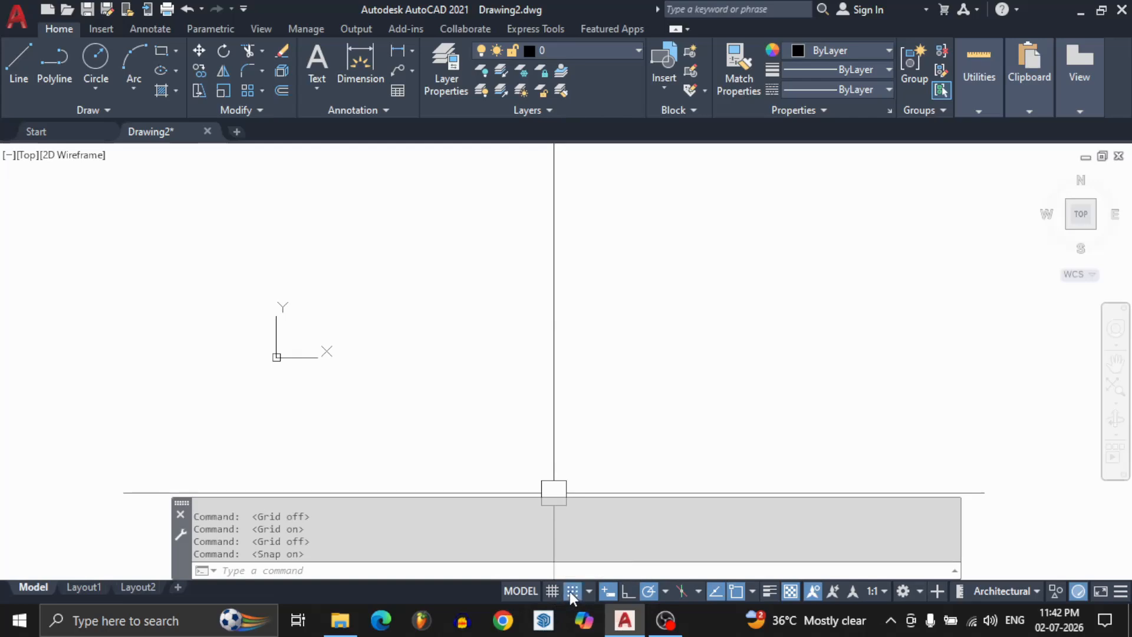
left_click(551, 591)
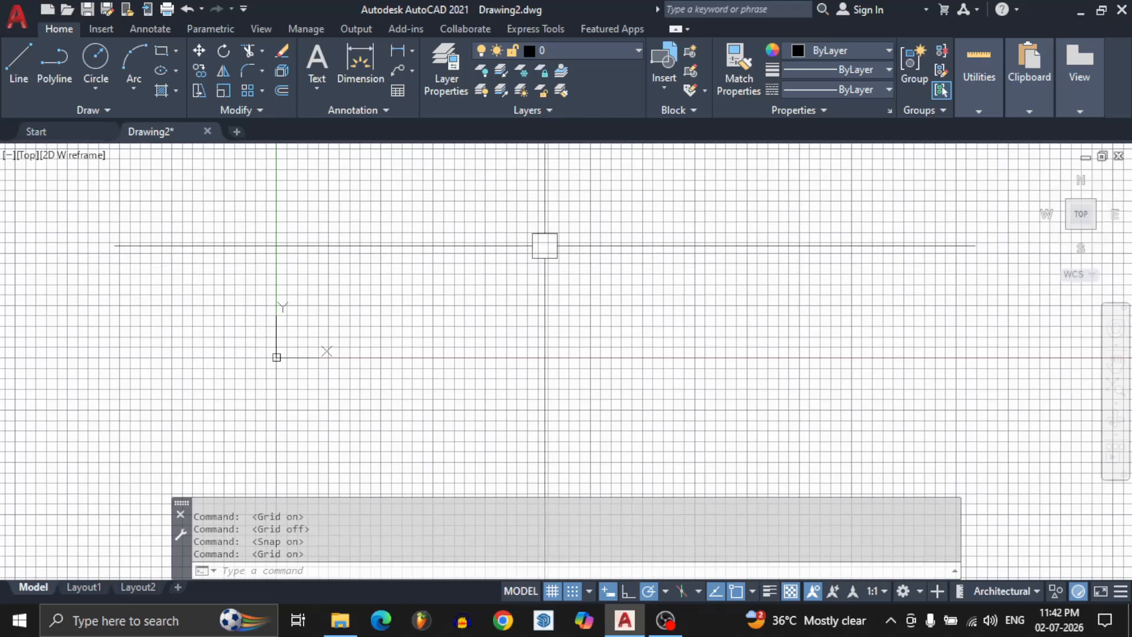
scroll(545, 245, "up", 3)
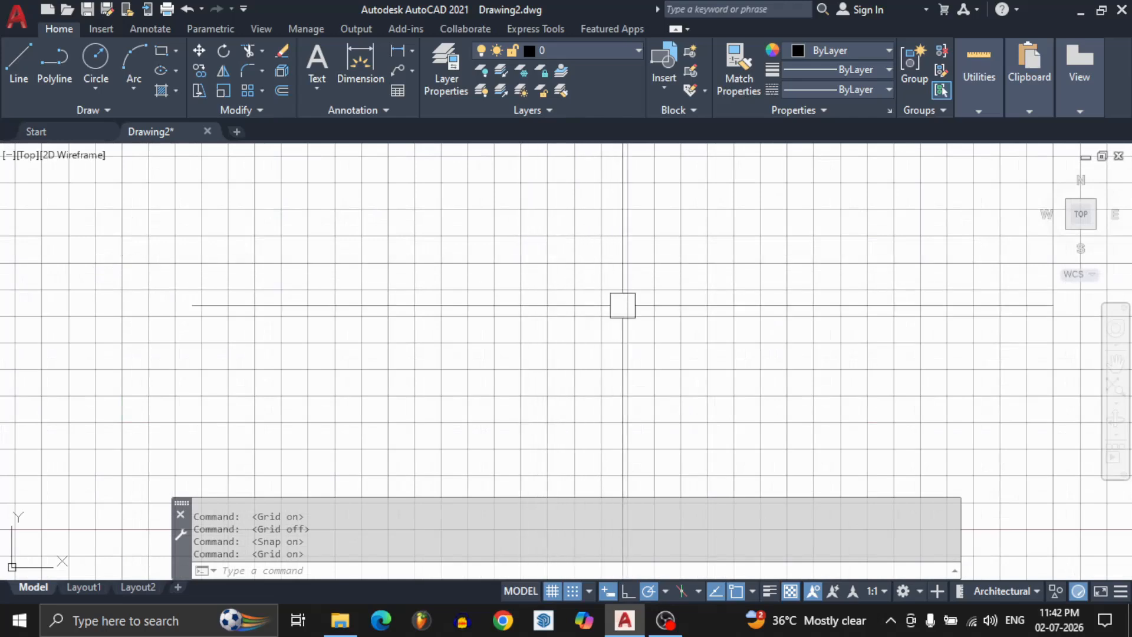
left_click(571, 596)
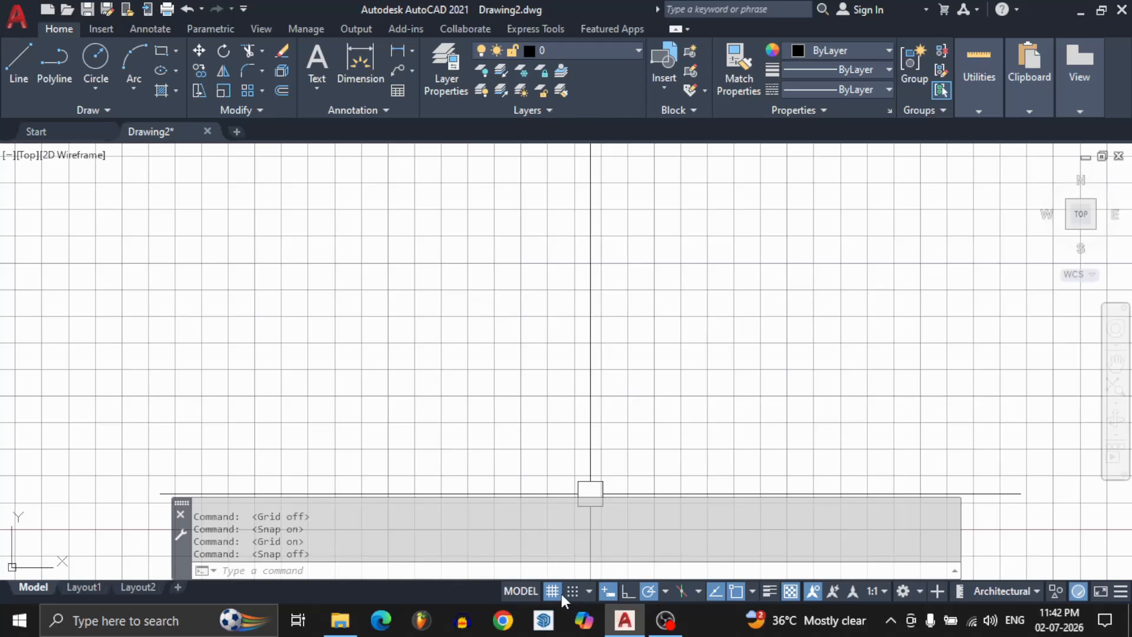
left_click(558, 592)
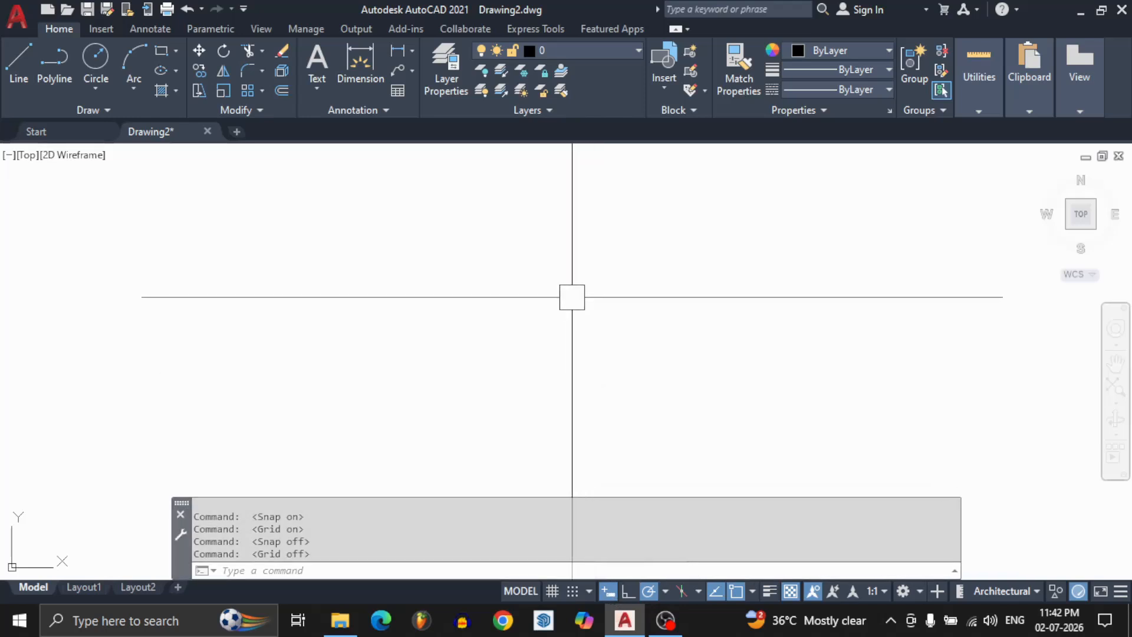
With dynamic input on, try entering UN to preview the command suggestions at the cursor, and clear the entry.
type("Um")
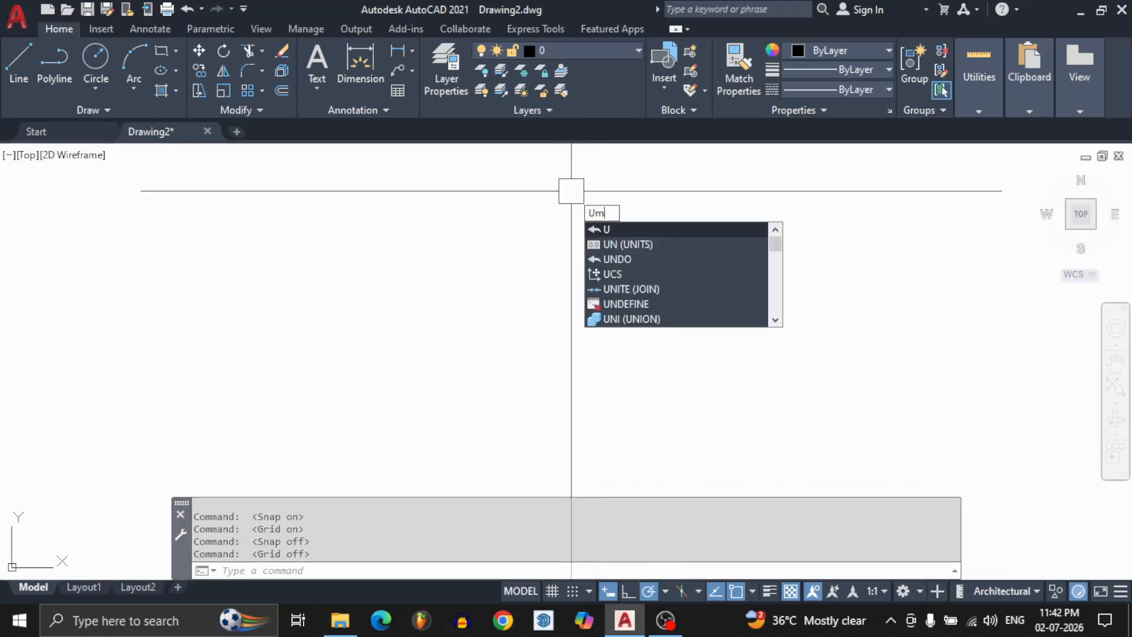
key("BackSpace")
type("n")
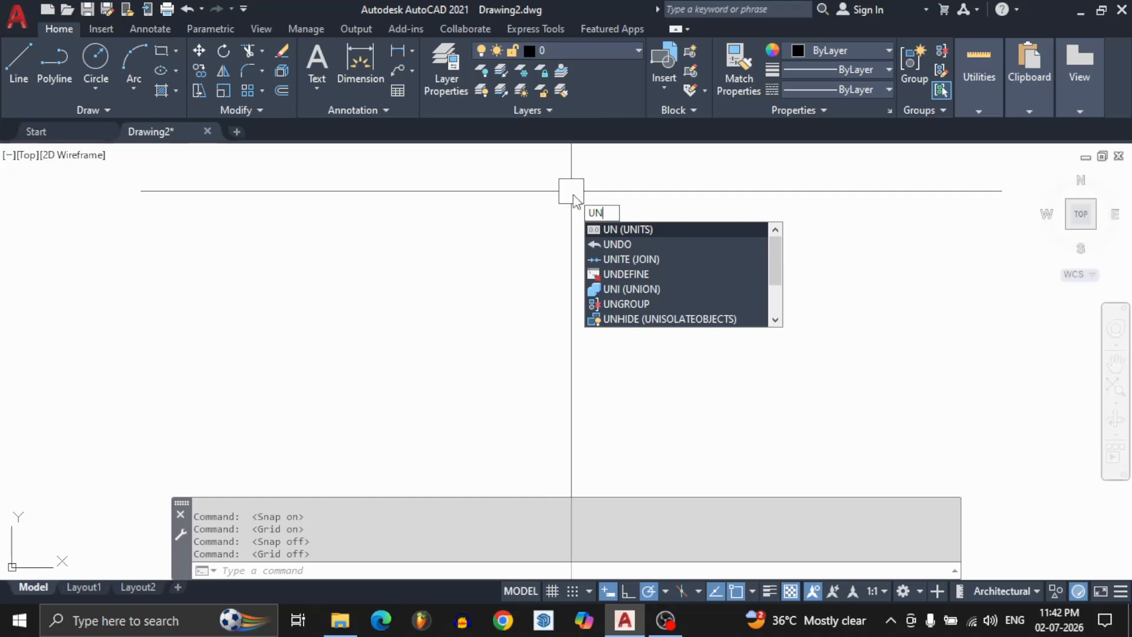
key("BackSpace")
key("BackSpace")
left_click(545, 272)
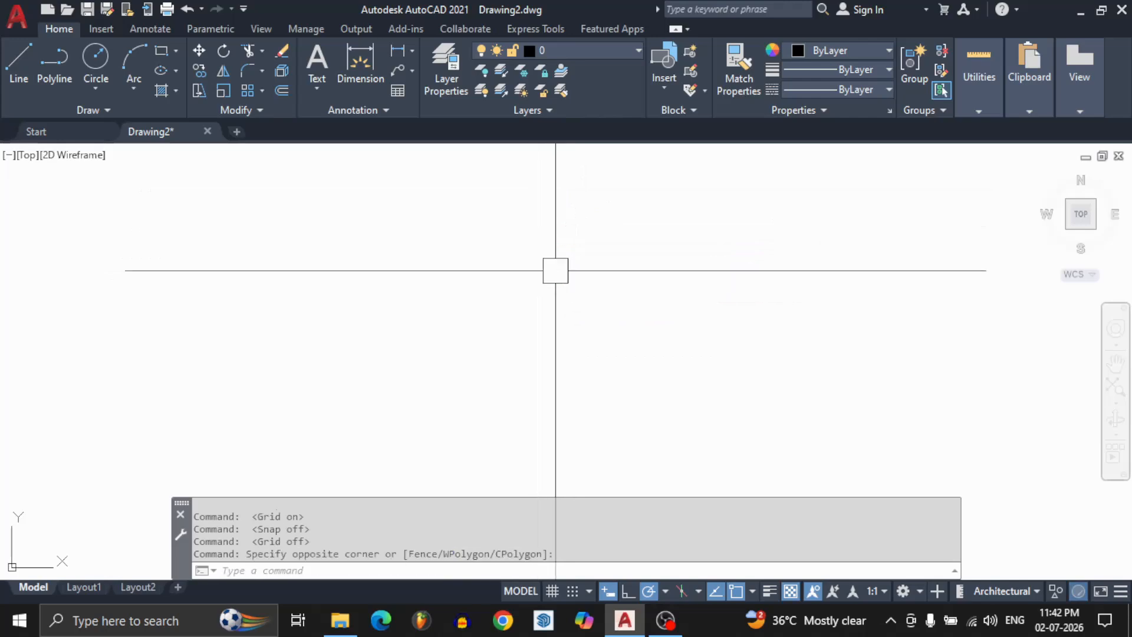
Turn off dynamic input, try entering UN in the command line, clear it, and turn dynamic input back on.
left_click(607, 593)
type("Un")
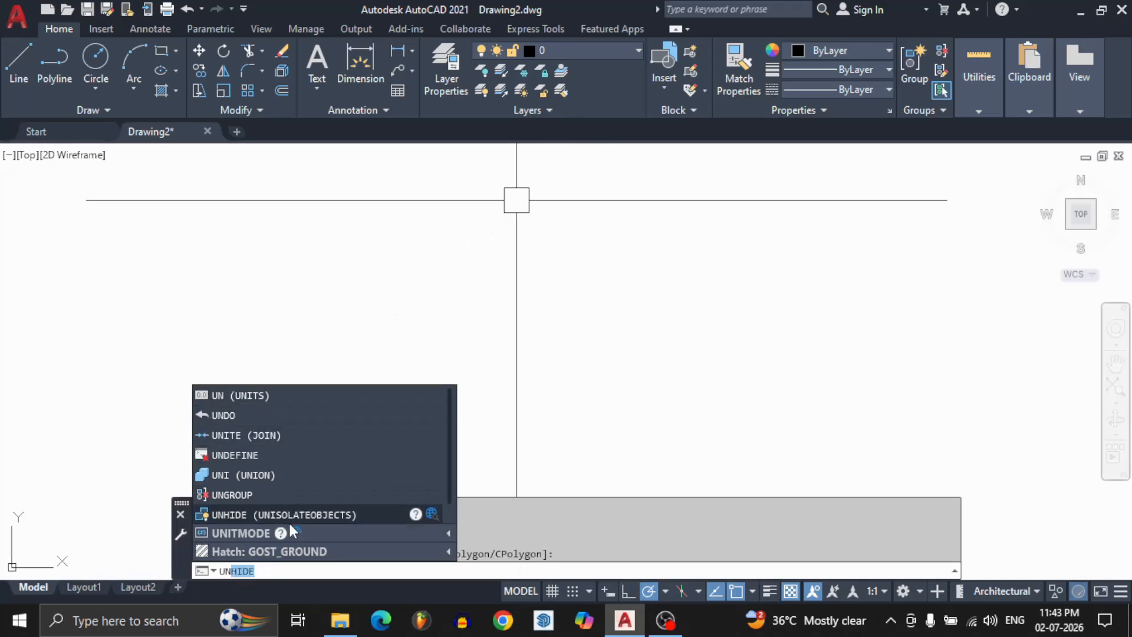
left_click(551, 216)
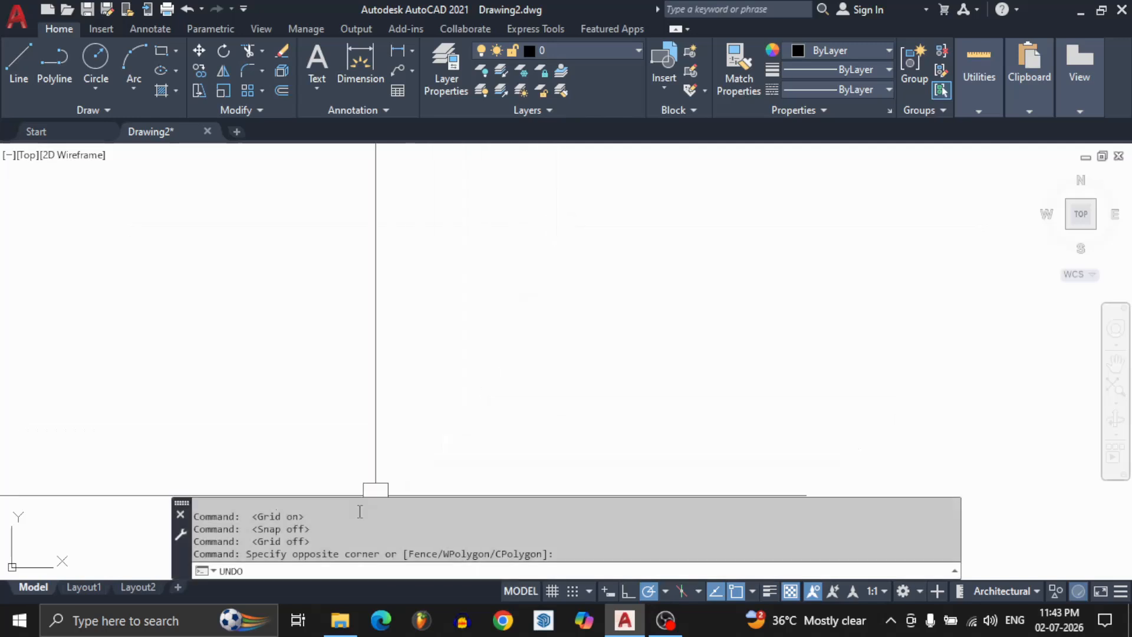
key("BackSpace")
key("BackSpace")
key("BackSpace")
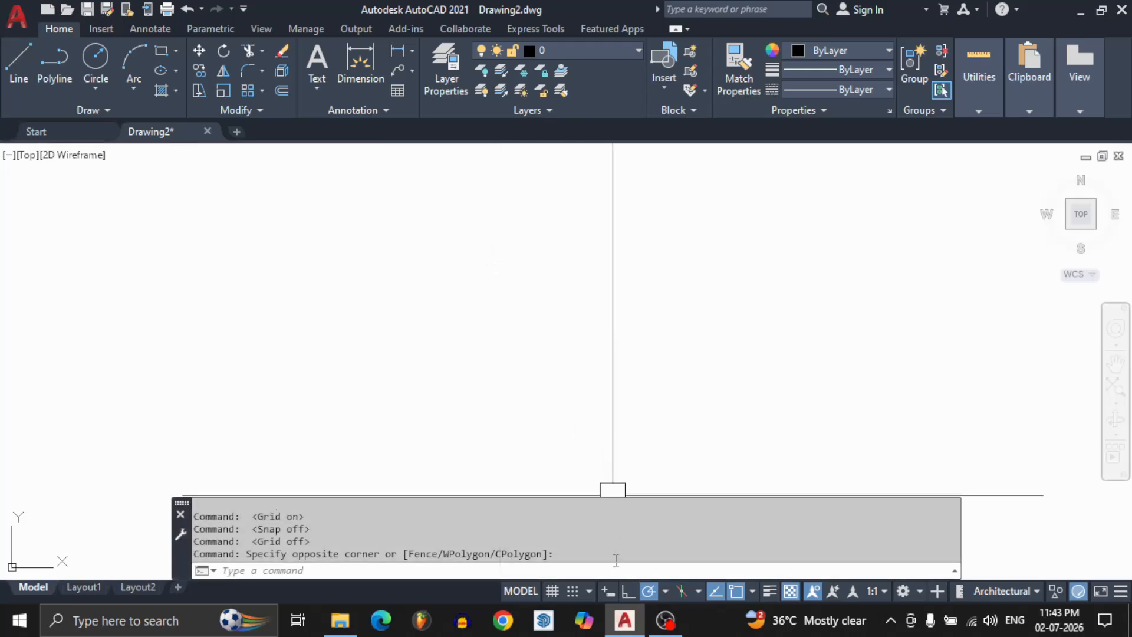
left_click(608, 591)
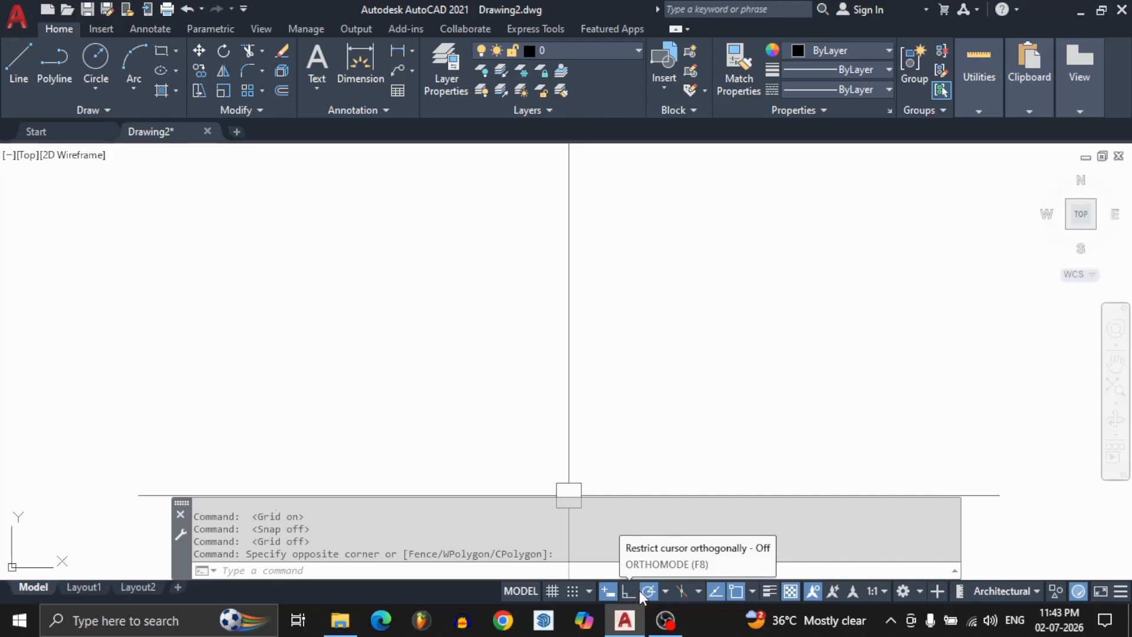
Toggle ortho mode on and off, and turn it on again after placing the first point of a new line.
key("F8")
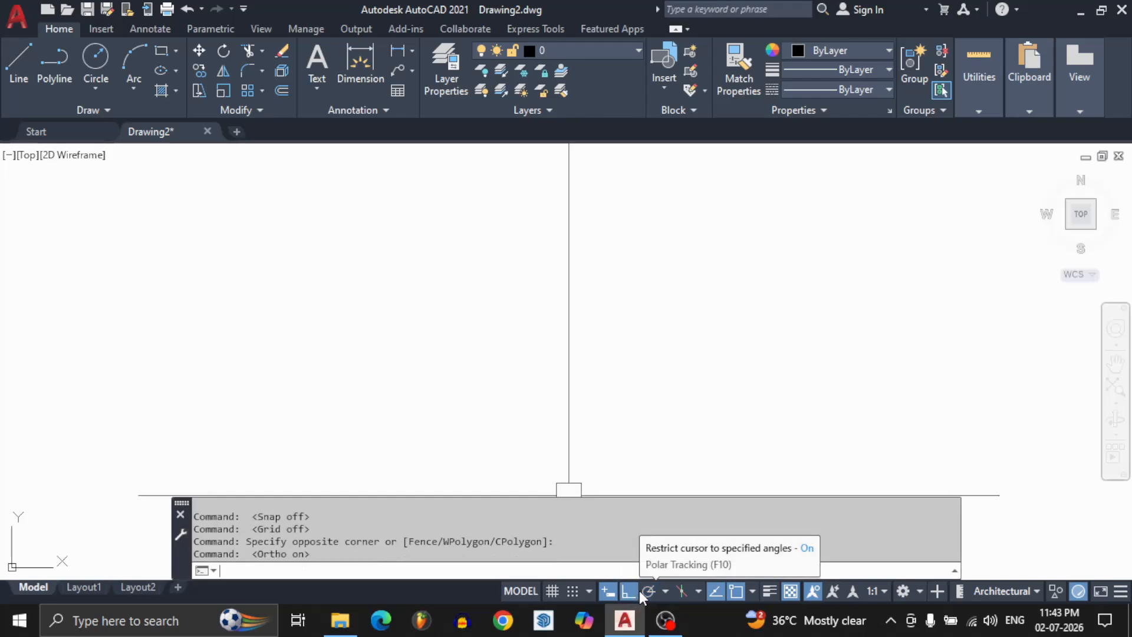
key("F8")
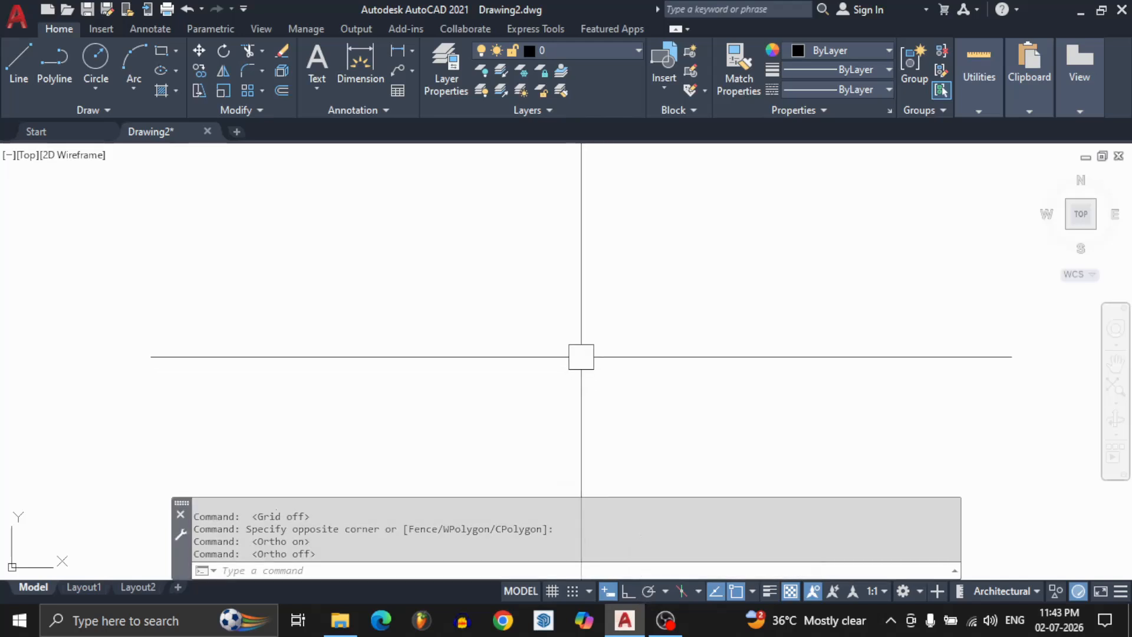
type("l")
key("Return")
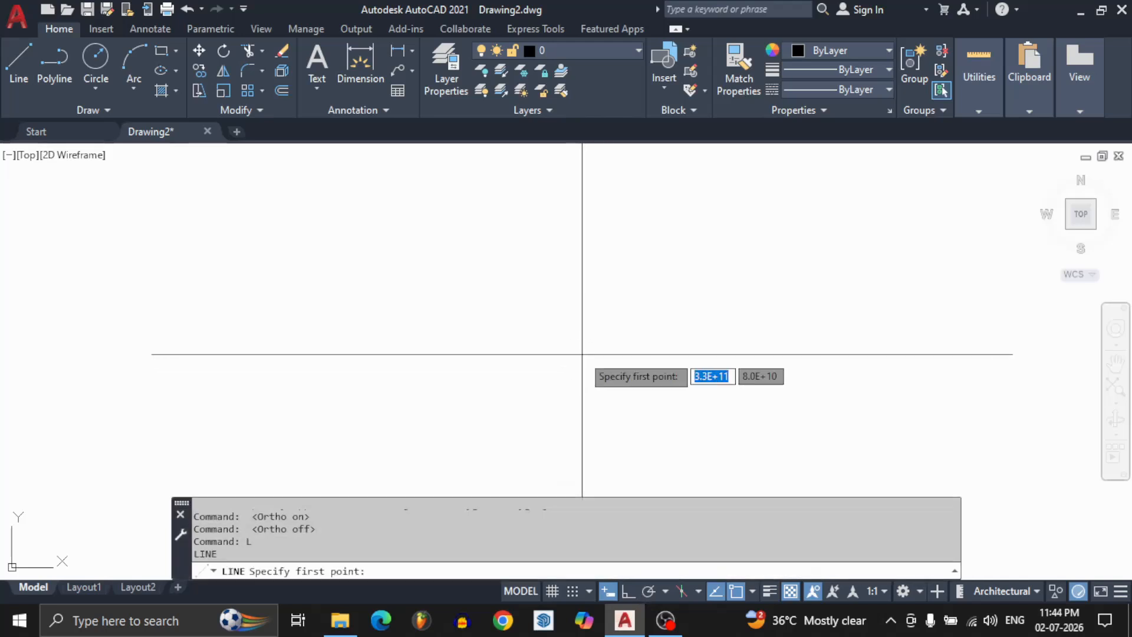
left_click(469, 212)
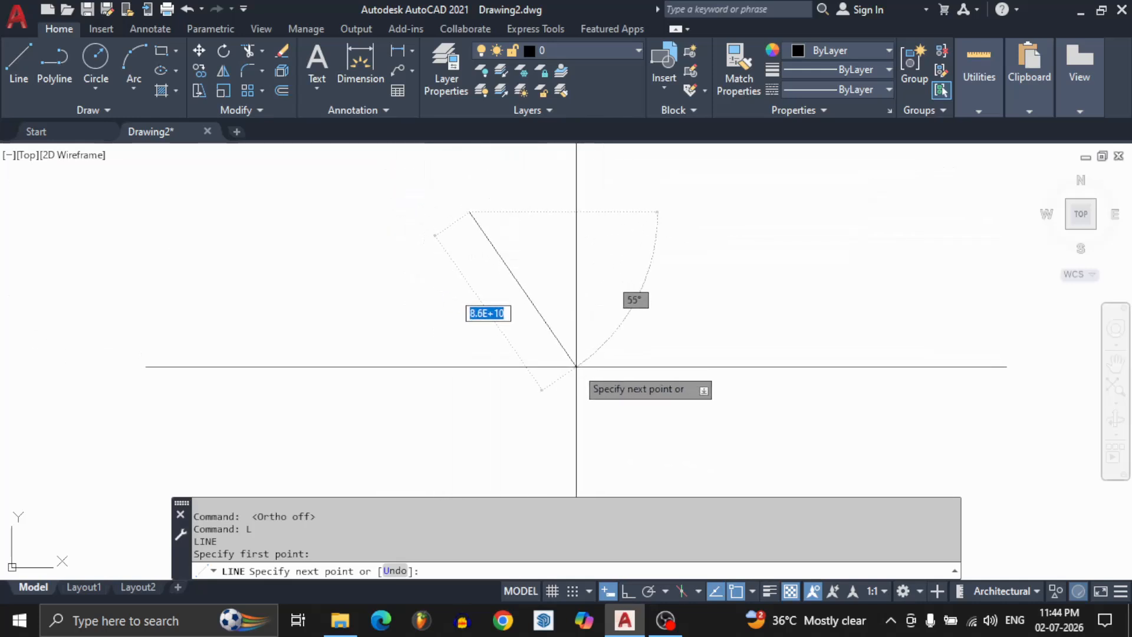
key("F8")
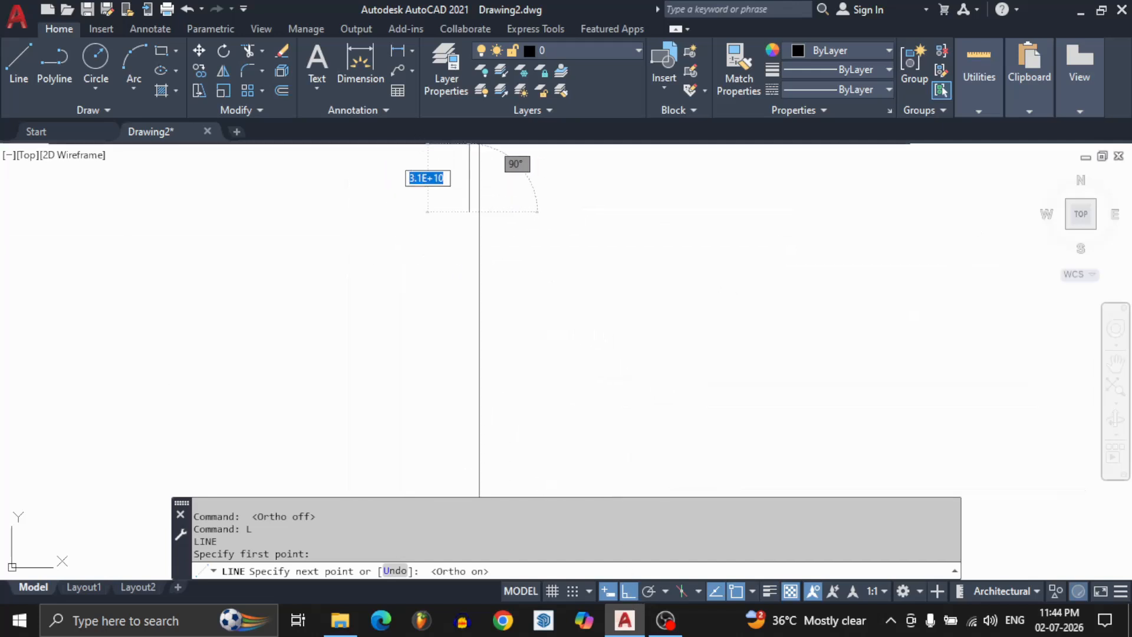
Draw six connected horizontal and vertical line segments with ortho mode on, forming overlapping rectangular shapes.
left_click(474, 402)
left_click(643, 402)
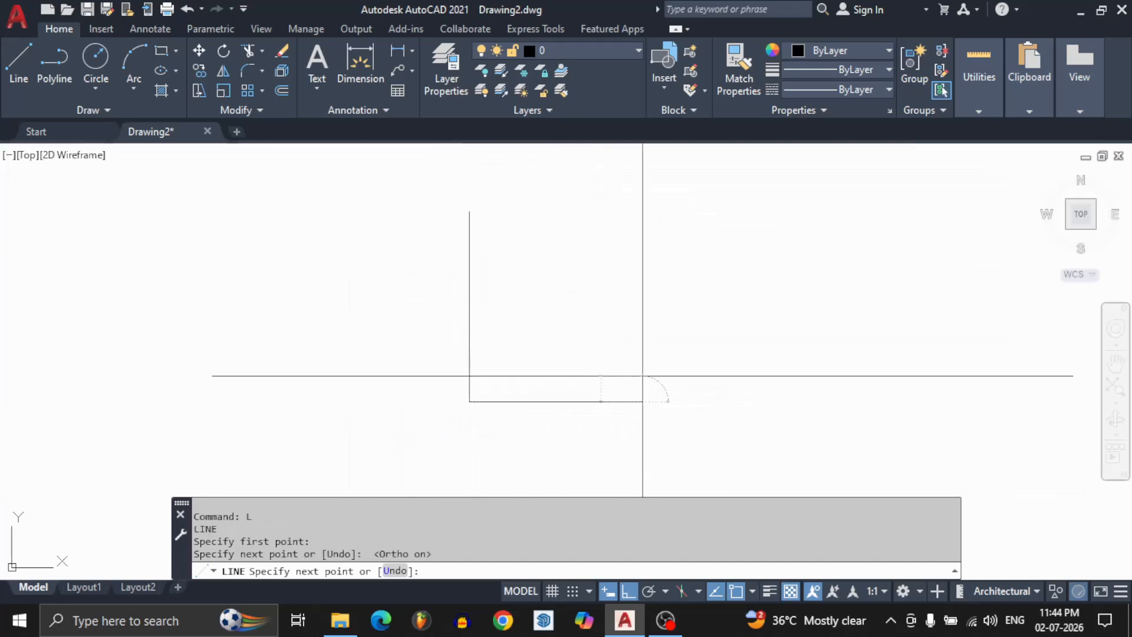
left_click(601, 183)
left_click(532, 281)
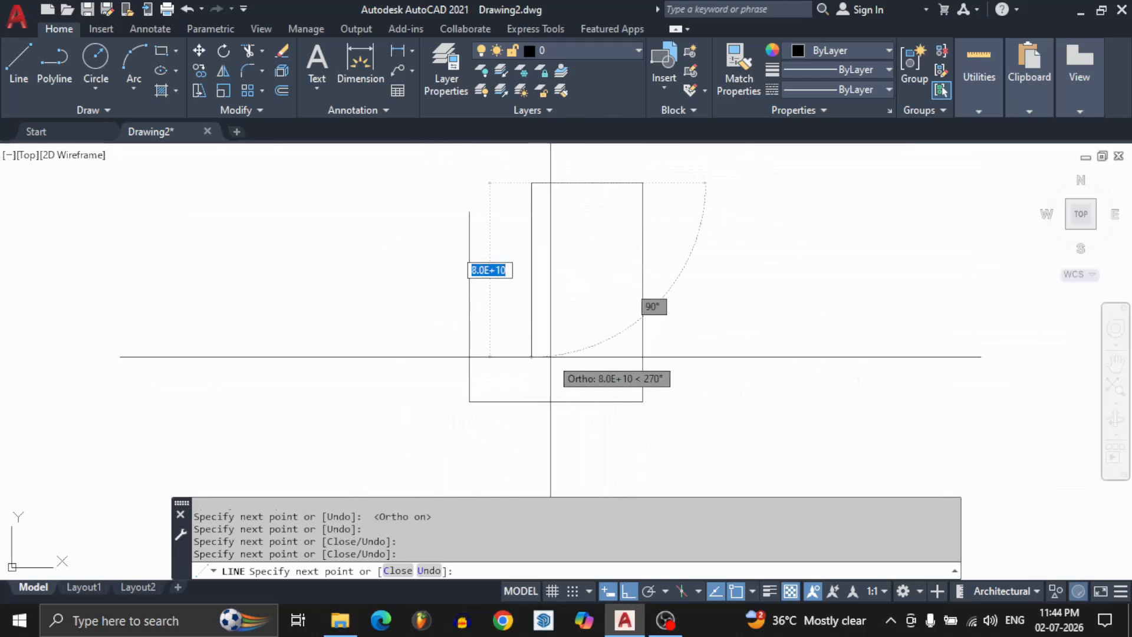
left_click(543, 357)
left_click(737, 319)
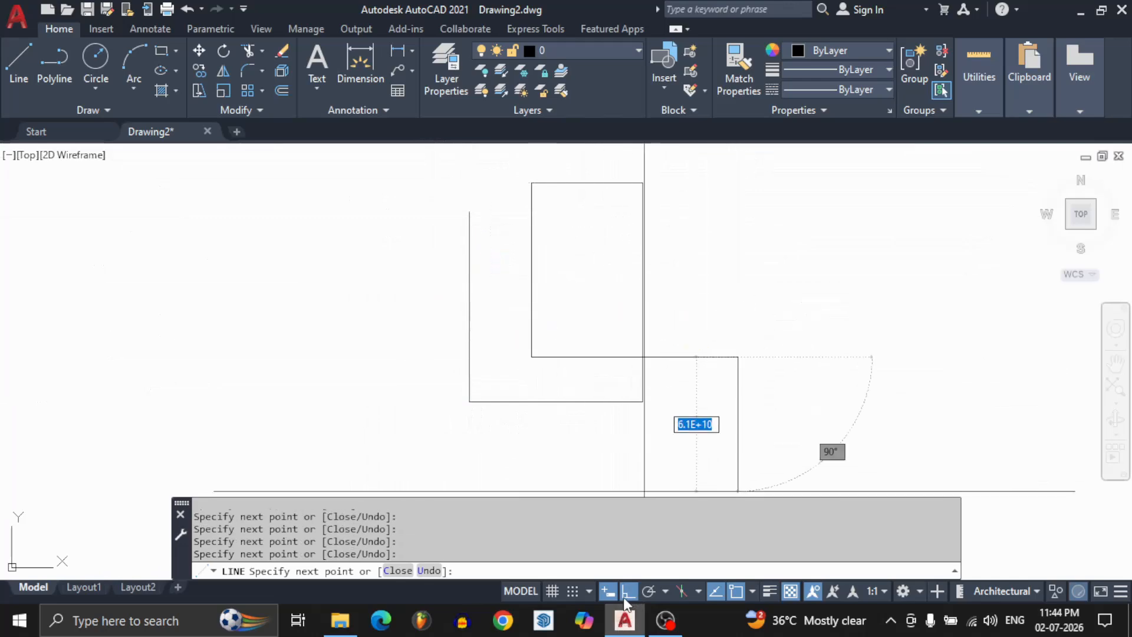
Turn off ortho mode and continue the line with a long zigzag of connected segments at free angles.
left_click(627, 595)
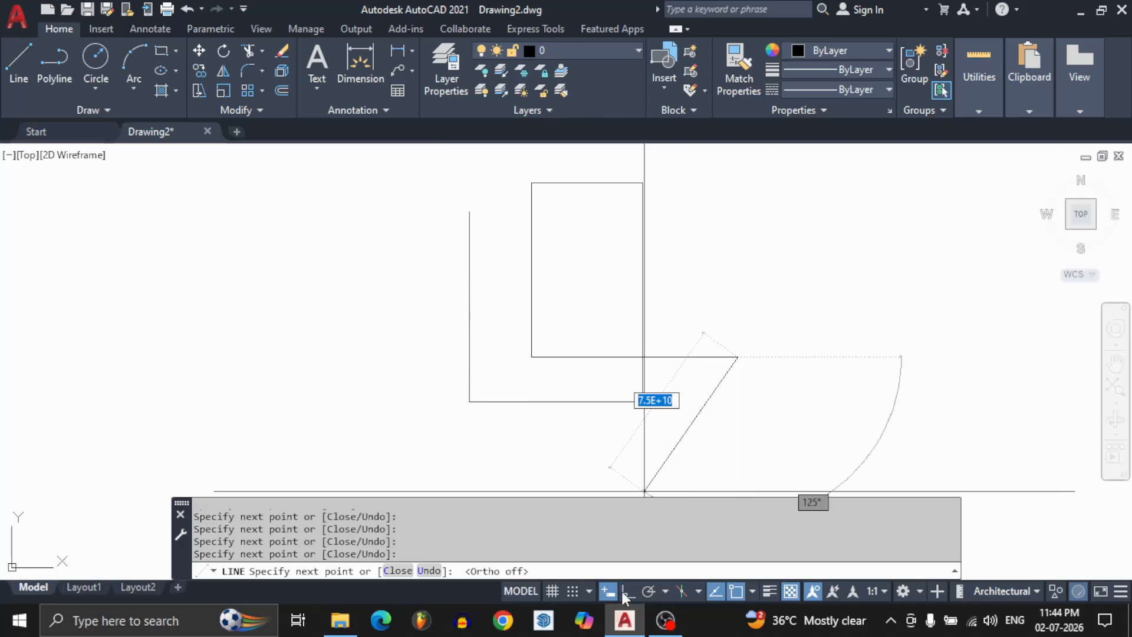
left_click(786, 404)
left_click(802, 298)
left_click(729, 258)
left_click(704, 304)
left_click(786, 289)
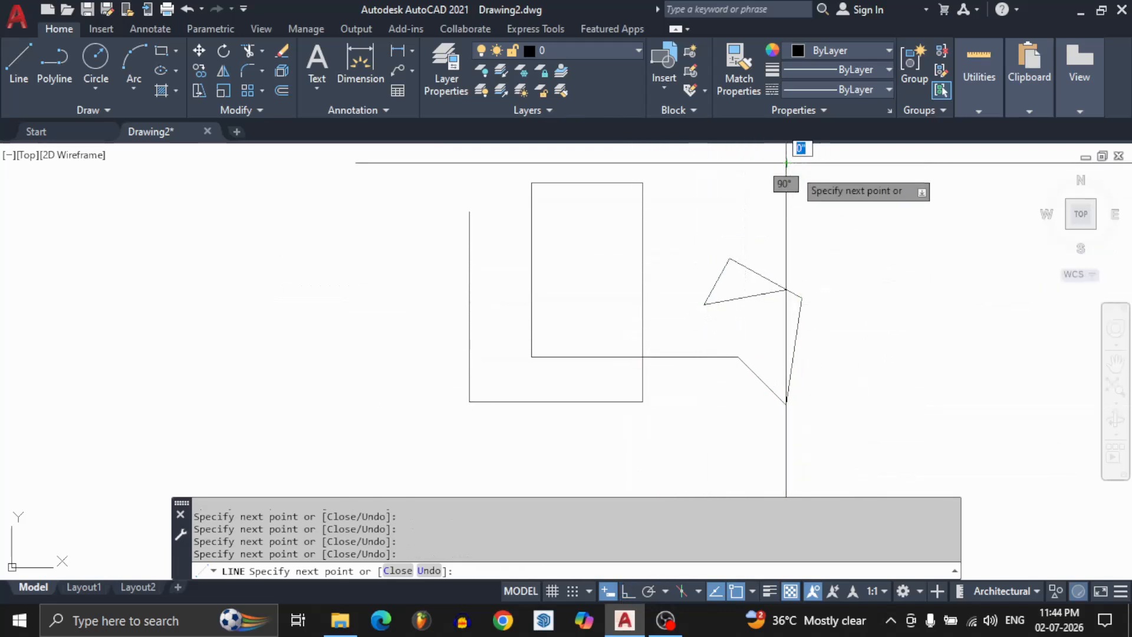
left_click(786, 164)
left_click(870, 234)
left_click(837, 313)
left_click(921, 349)
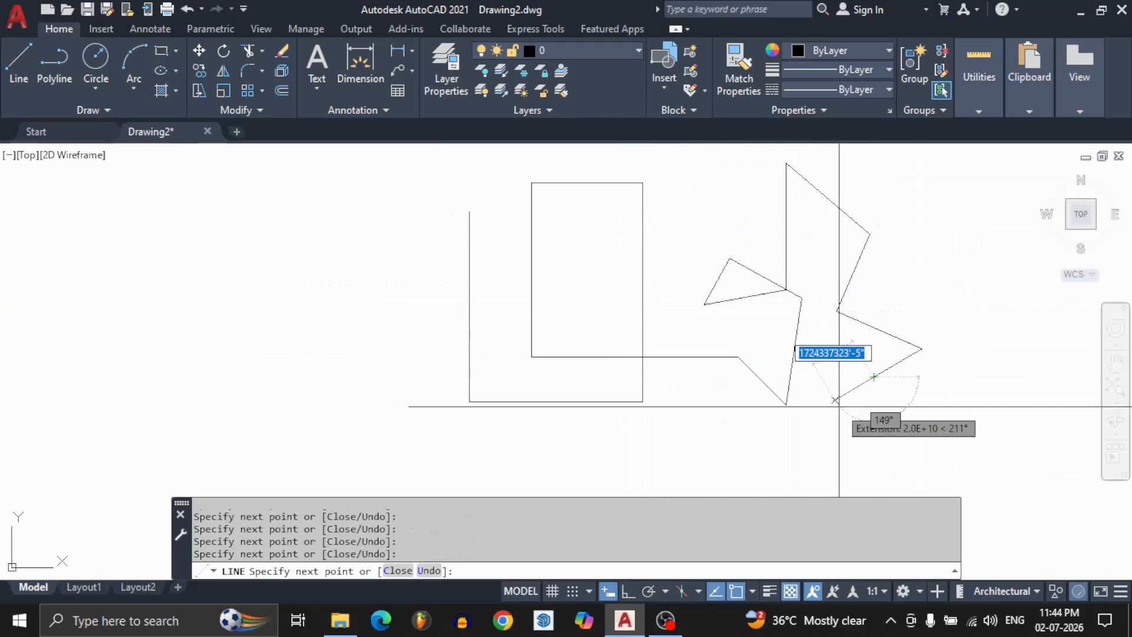
left_click(836, 400)
left_click(890, 414)
left_click(846, 456)
left_click(774, 441)
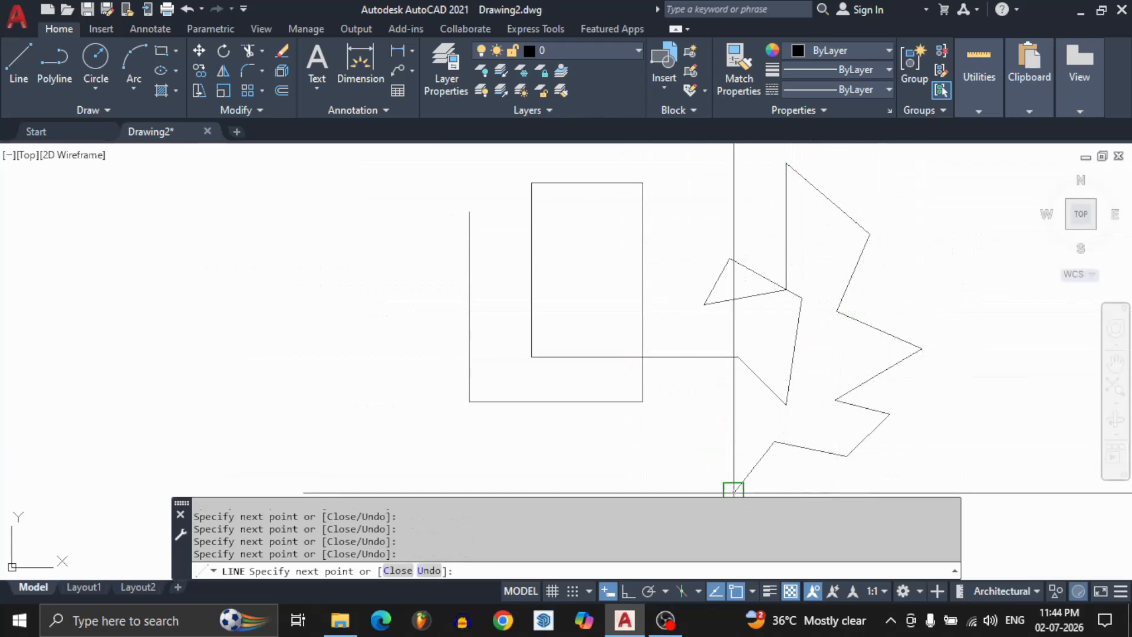
left_click(734, 433)
left_click(643, 409)
scroll(704, 331, "down", 2)
left_click(661, 400)
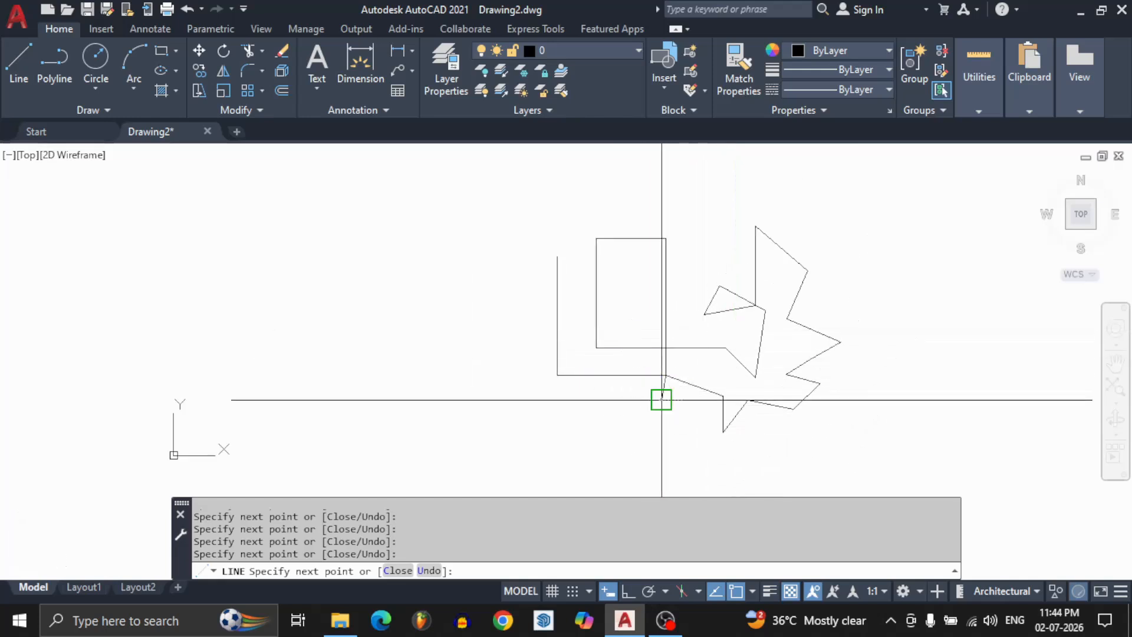
left_click(678, 441)
left_click(677, 481)
left_click(643, 466)
scroll(690, 352, "down", 4)
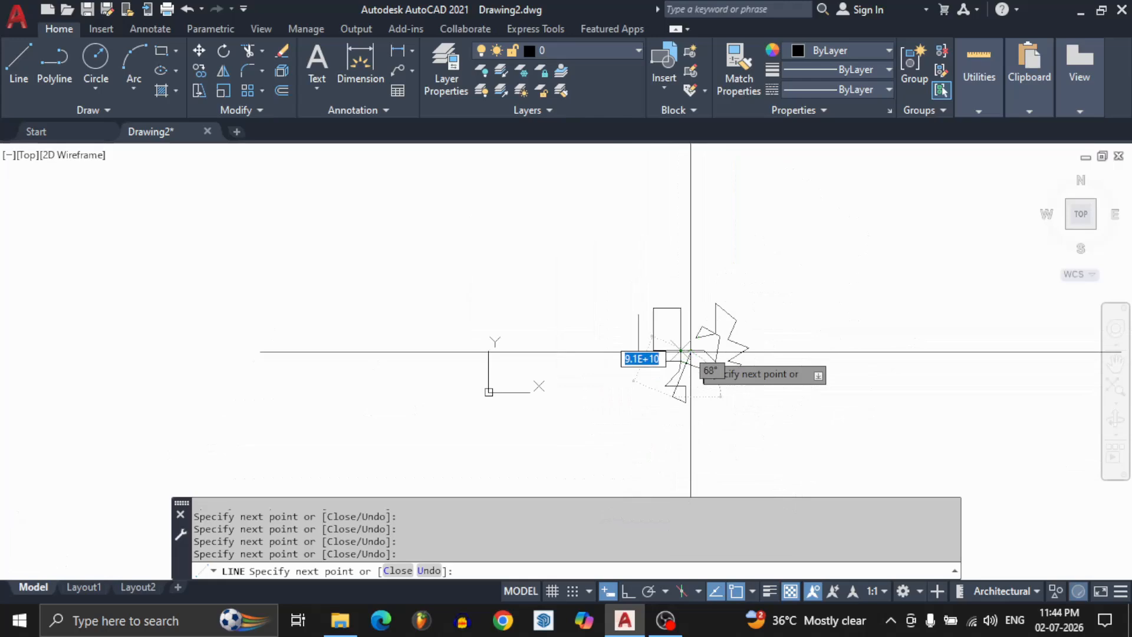
Turn ortho mode back on, continue the line with stepped horizontal and vertical segments, and end the Line command.
left_click(628, 591)
scroll(693, 439, "up", 2)
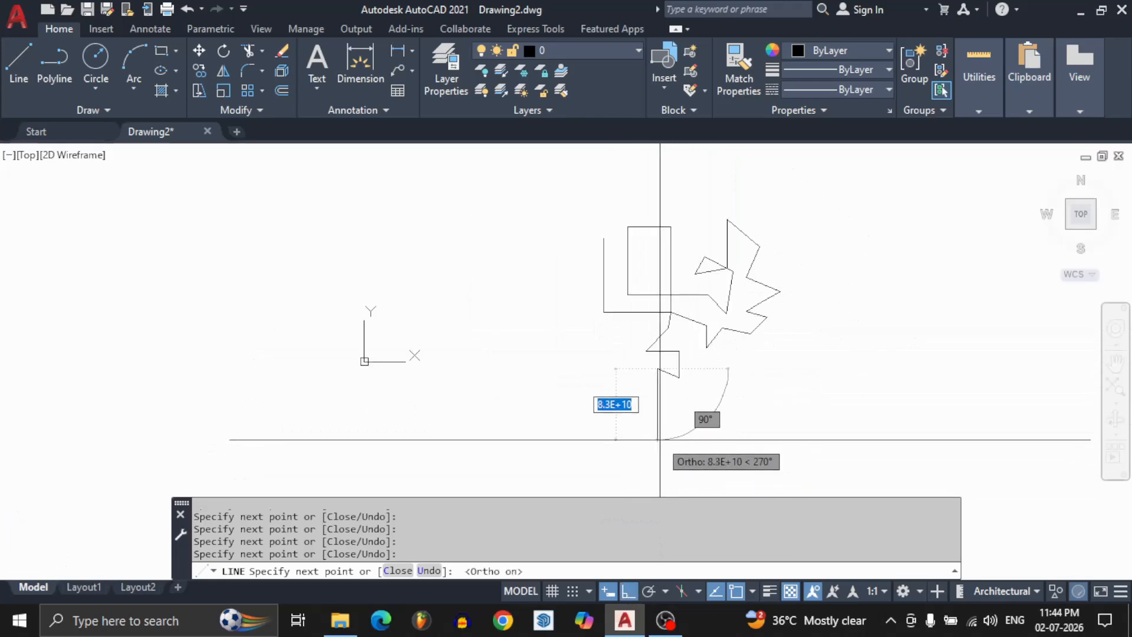
scroll(660, 439, "up", 2)
left_click(658, 431)
left_click(701, 432)
left_click(700, 401)
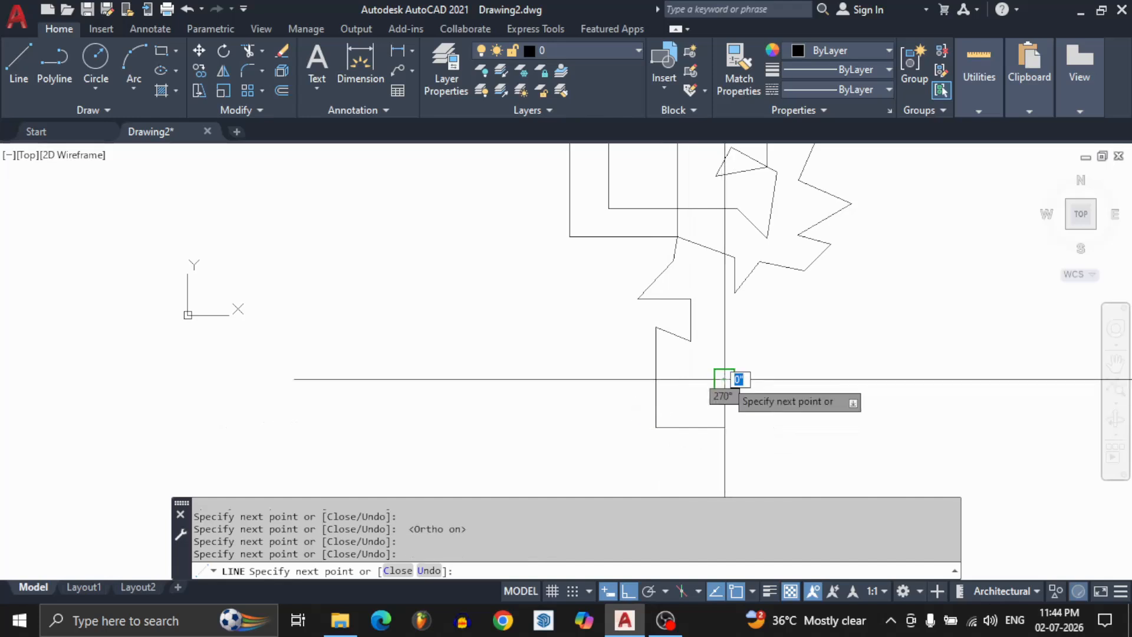
left_click(725, 379)
left_click(747, 379)
left_click(746, 413)
left_click(789, 412)
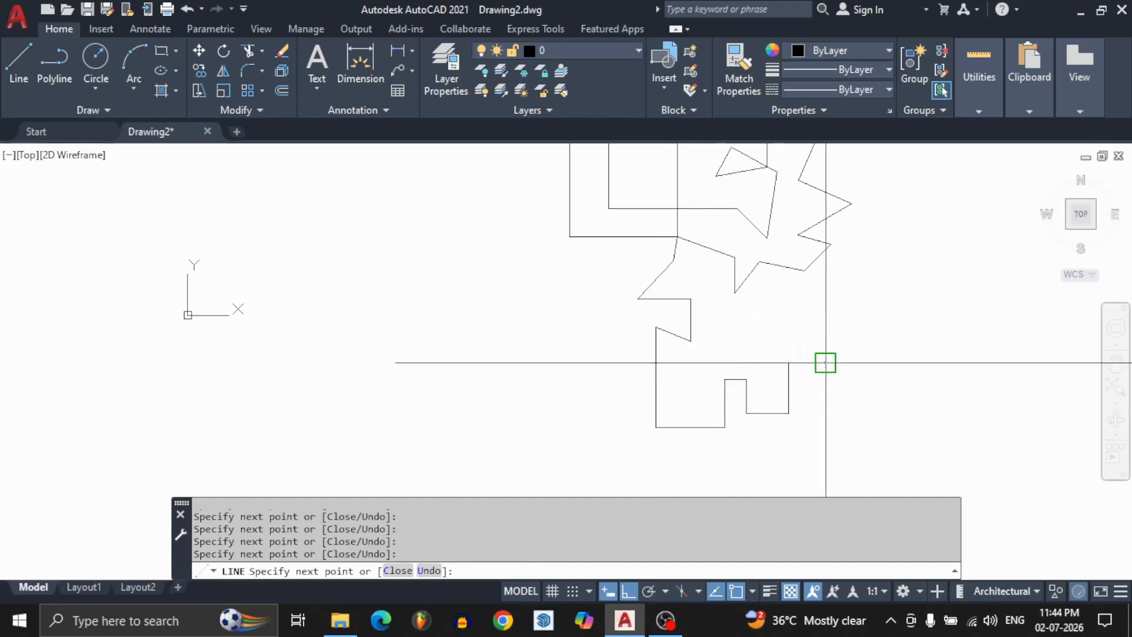
left_click(827, 416)
left_click(920, 412)
left_click(894, 290)
left_click(766, 306)
key("Return")
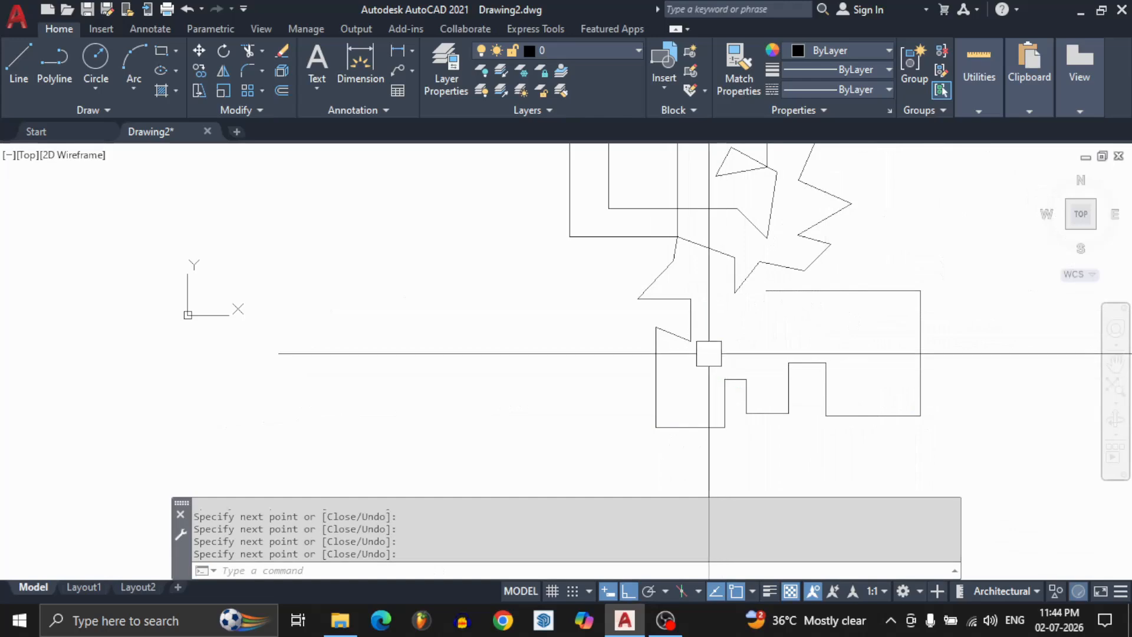
Select all the practice lines with a window around them and erase them.
scroll(589, 351, "down", 2)
left_click(513, 152)
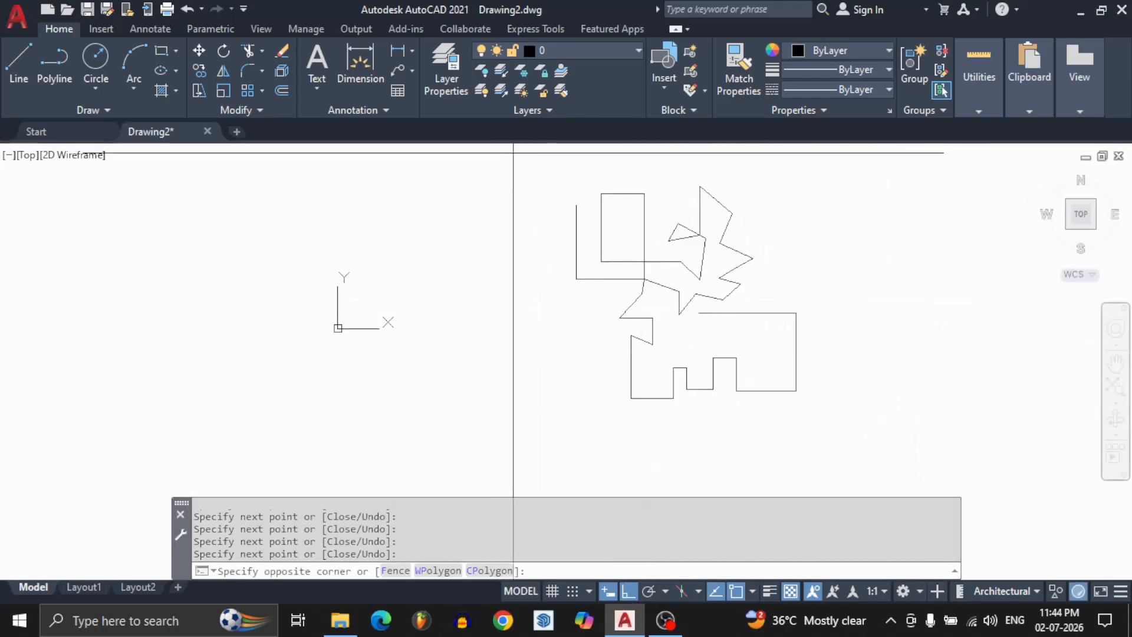
left_click(854, 460)
key("Delete")
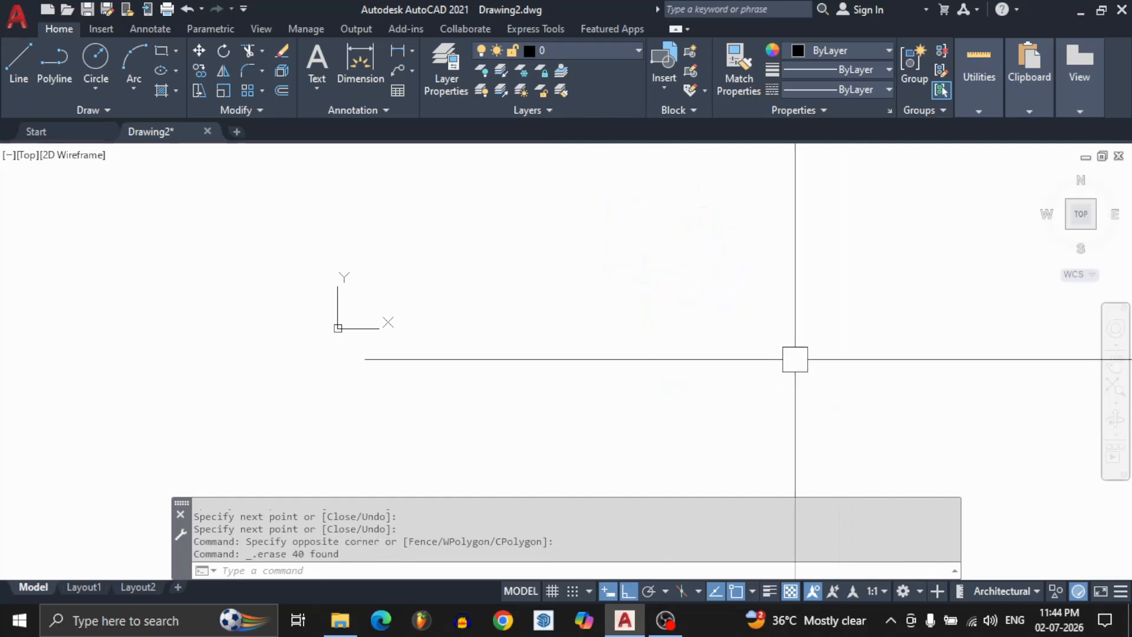
Start a new line in the empty area and toggle ortho mode to compare free and right-angled directions, leaving ortho on.
type("L")
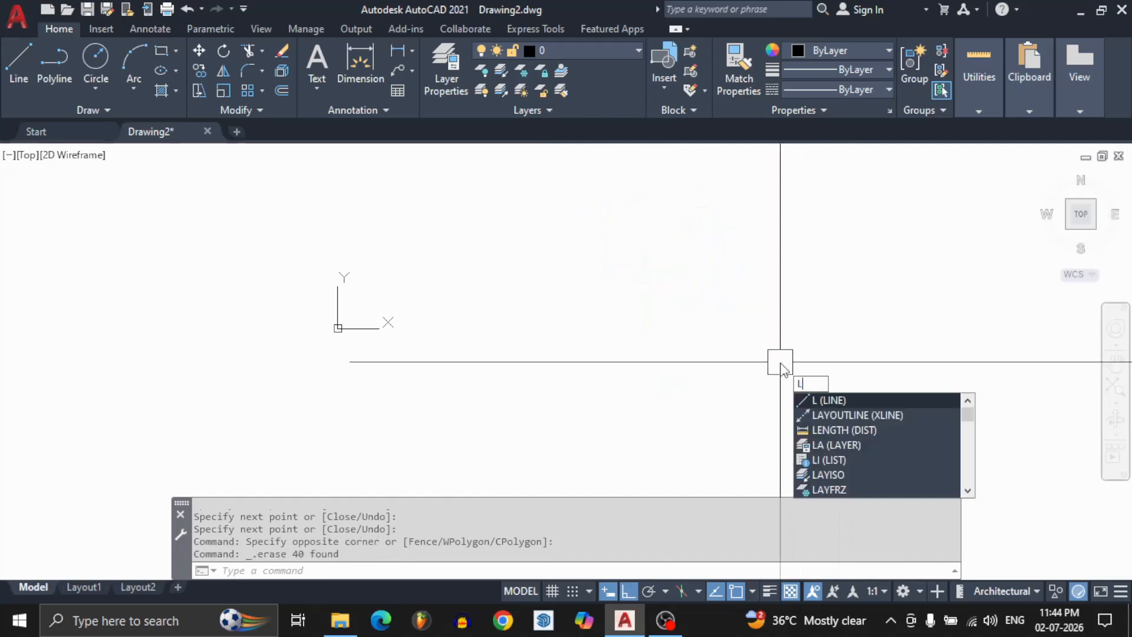
key("Return")
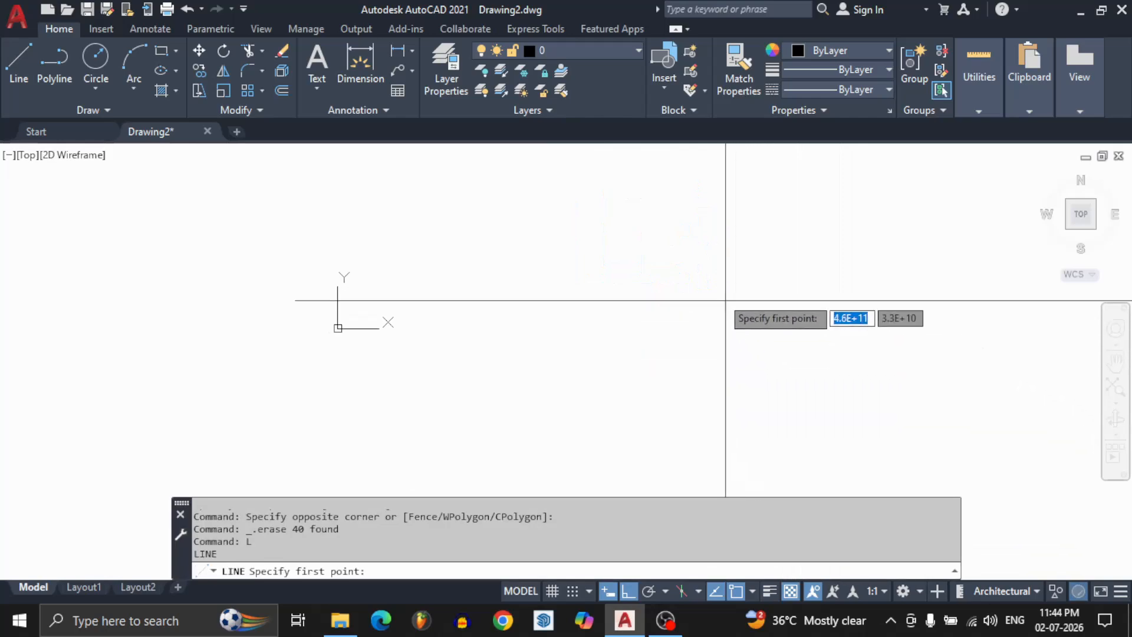
left_click(585, 230)
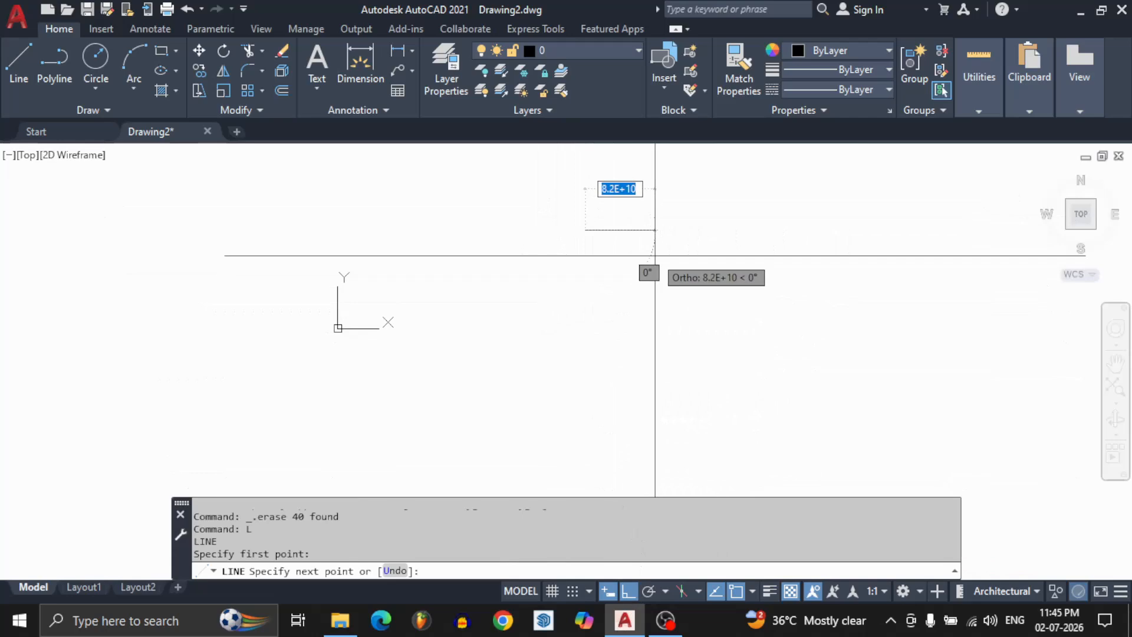
key("F8")
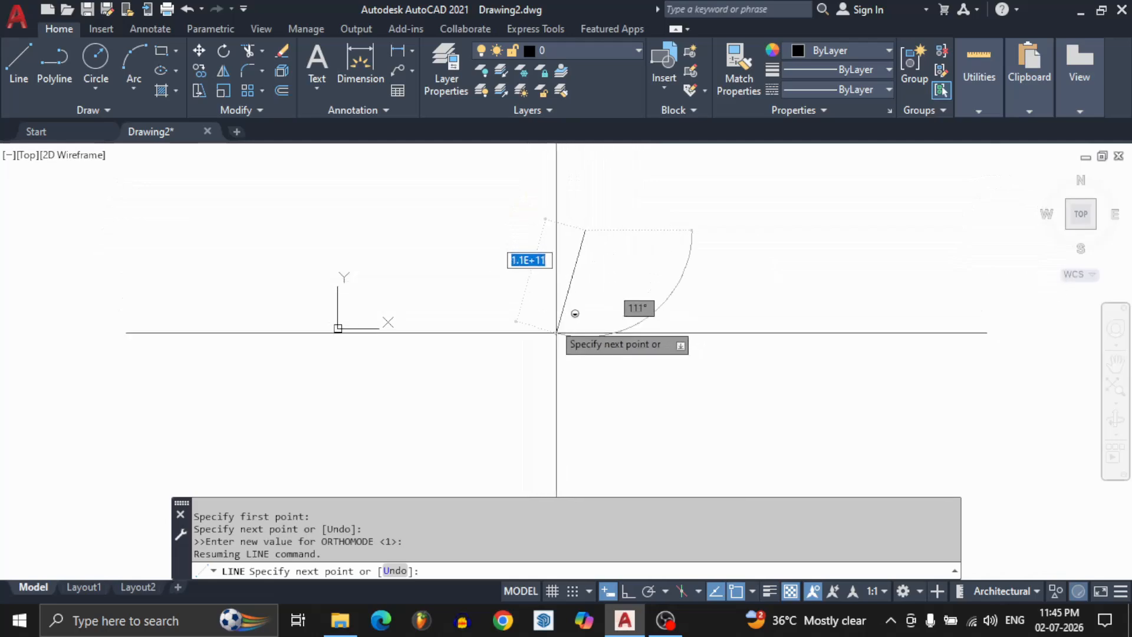
left_click(629, 591)
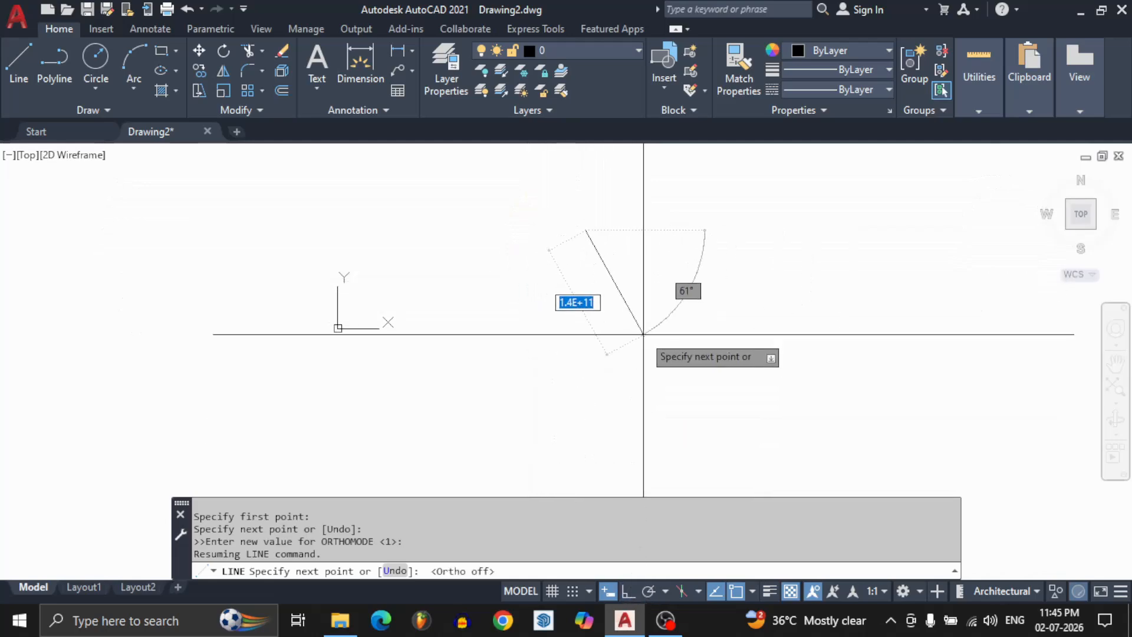
key("F8")
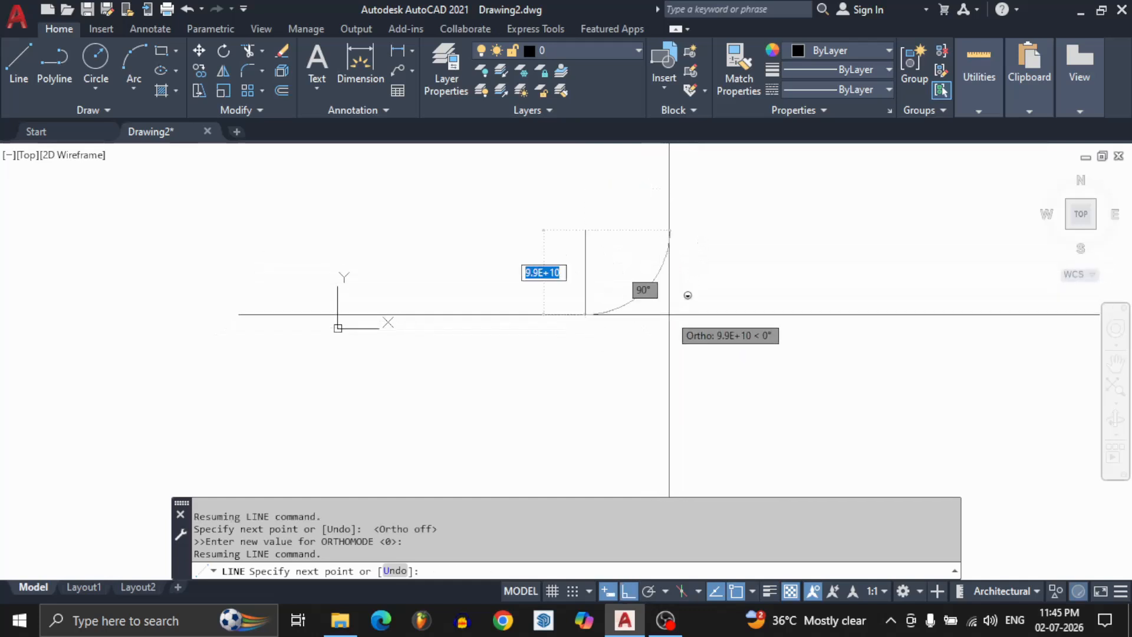
Continue the line in ortho mode as a descending staircase of five alternating horizontal and vertical segments.
left_click(676, 236)
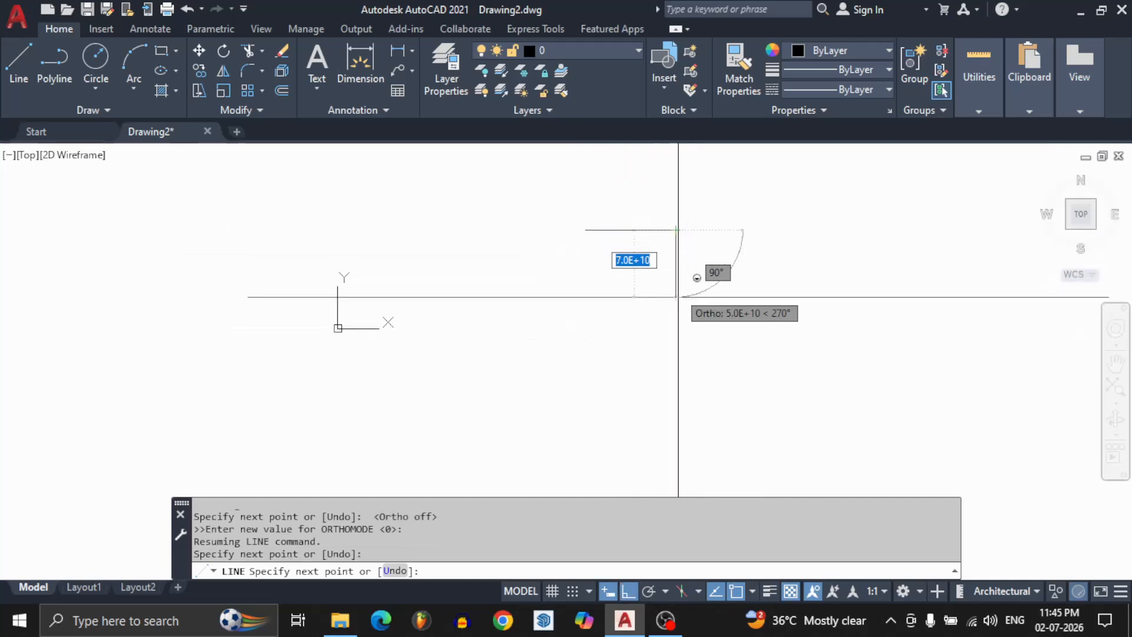
left_click(676, 318)
left_click(753, 318)
left_click(753, 422)
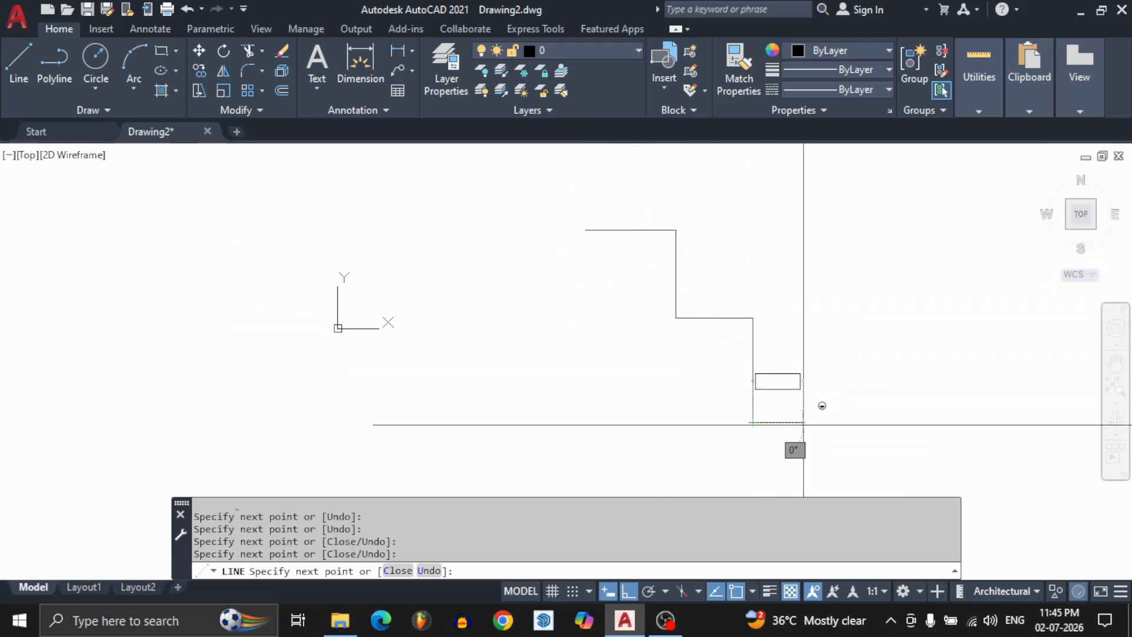
left_click(893, 422)
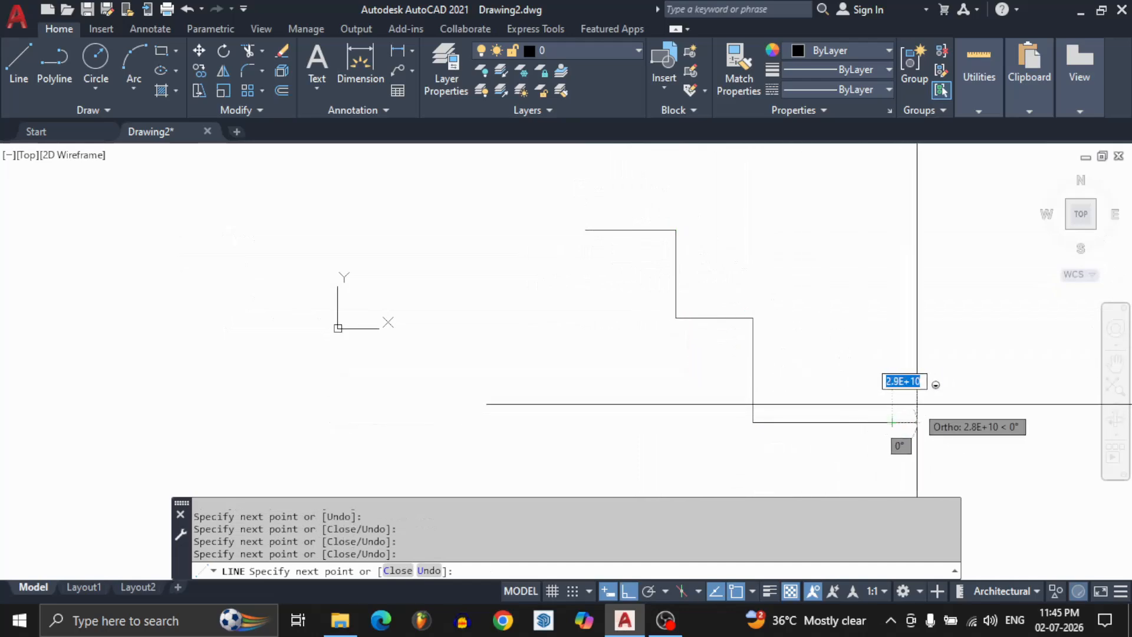
Turn off ortho mode and continue the line with slanted segments around a short vertical and horizontal pair.
key("F8")
left_click(874, 287)
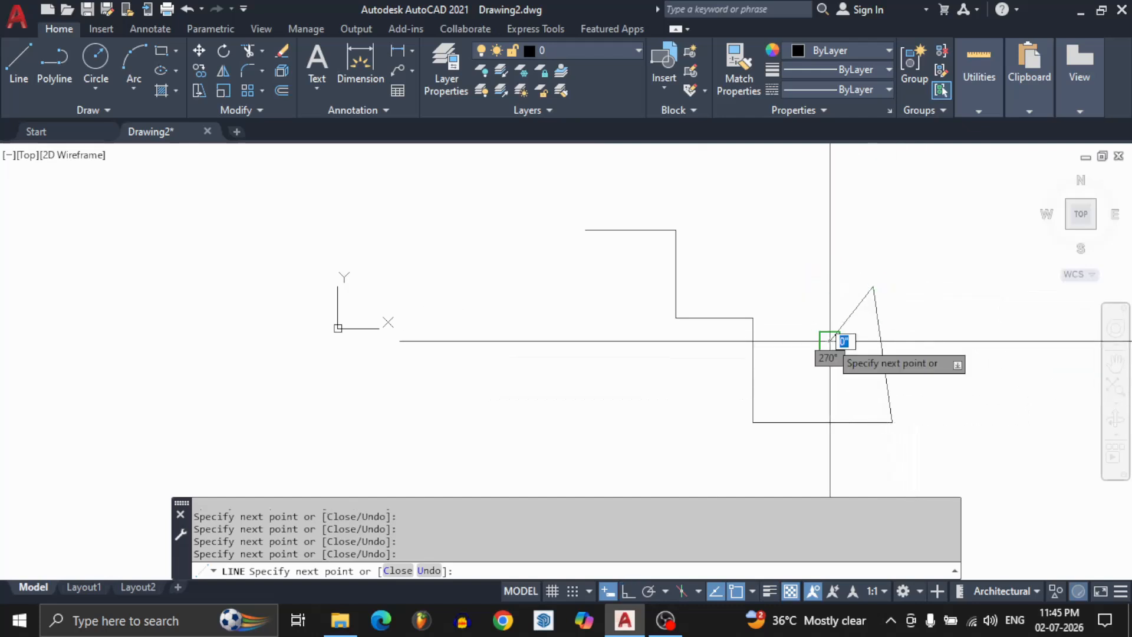
left_click(830, 340)
left_click(945, 320)
left_click(945, 361)
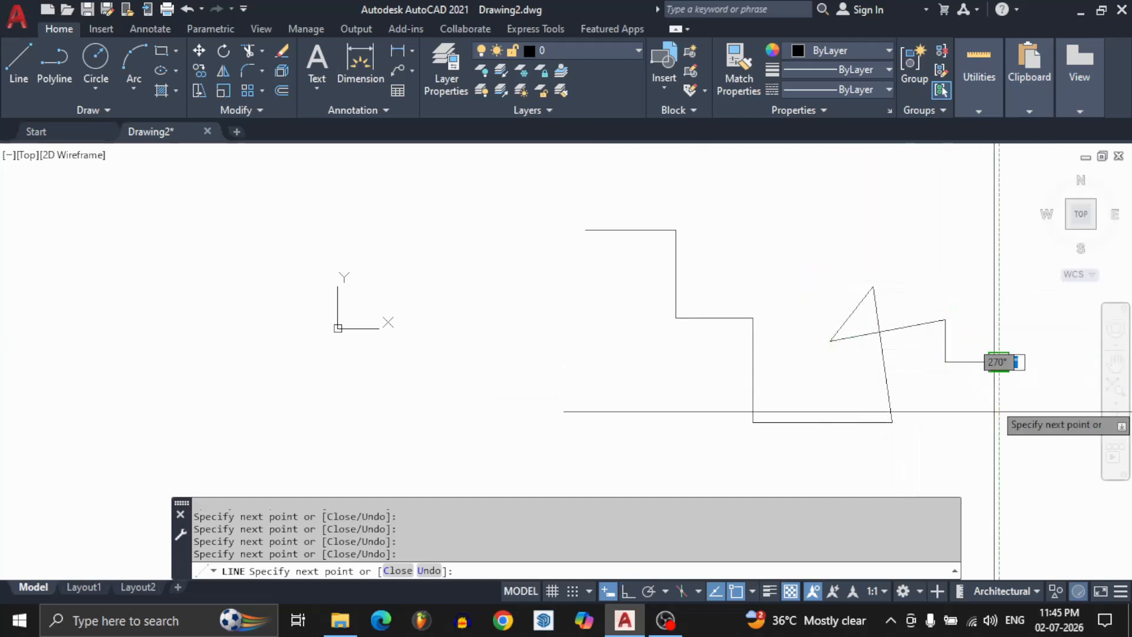
left_click(998, 361)
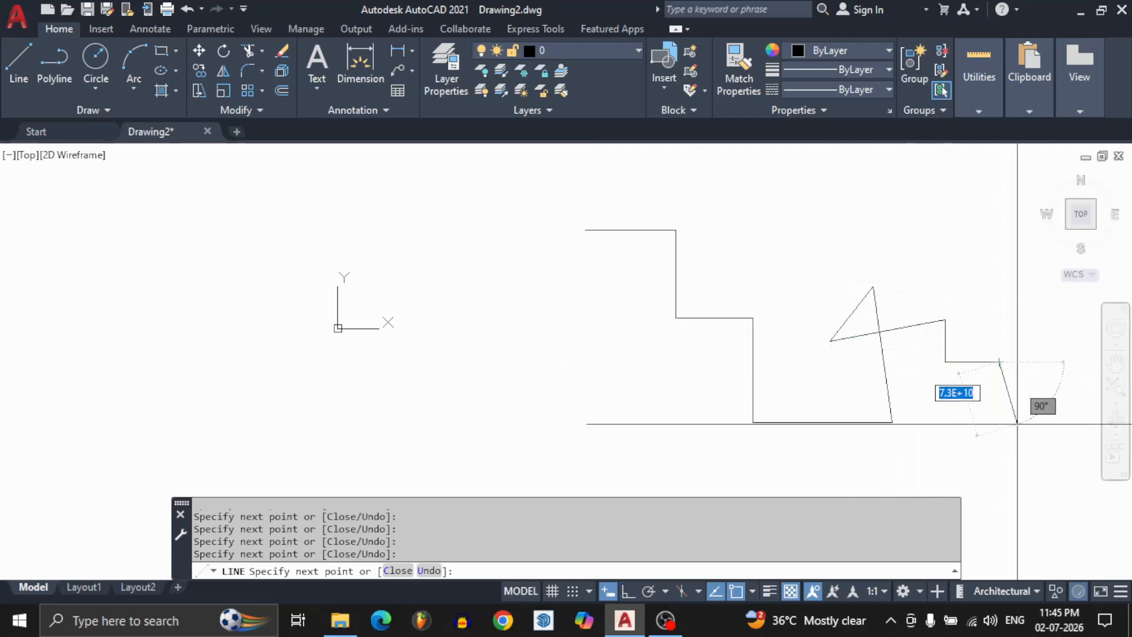
left_click(920, 239)
Add a horizontal segment in ortho mode, bring the line back to its starting point at a free angle, and end it.
key("F8")
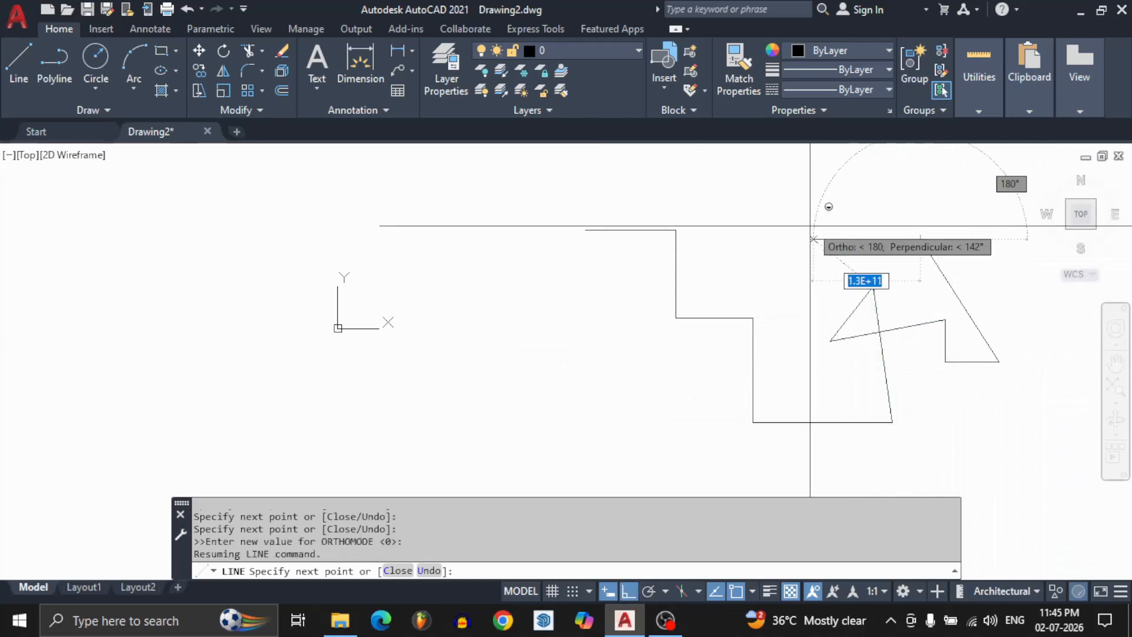
left_click(758, 238)
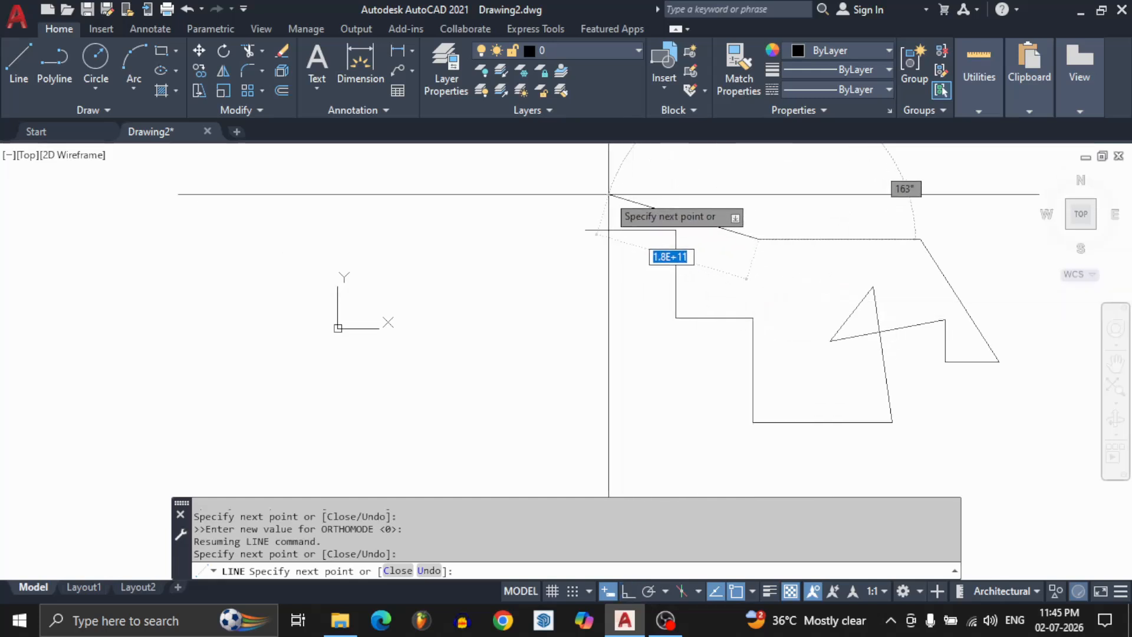
left_click(586, 231)
scroll(592, 226, "down", 5)
key("Return")
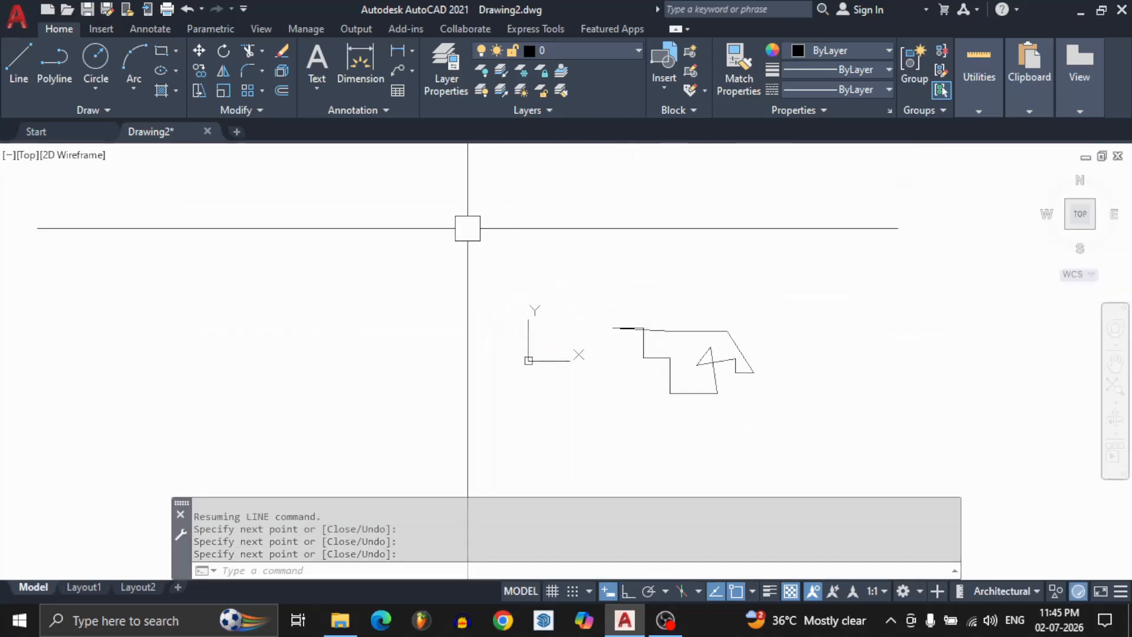
Select the whole stepped outline with a window and erase it.
left_click(468, 229)
left_click(770, 408)
type("e")
key("Return")
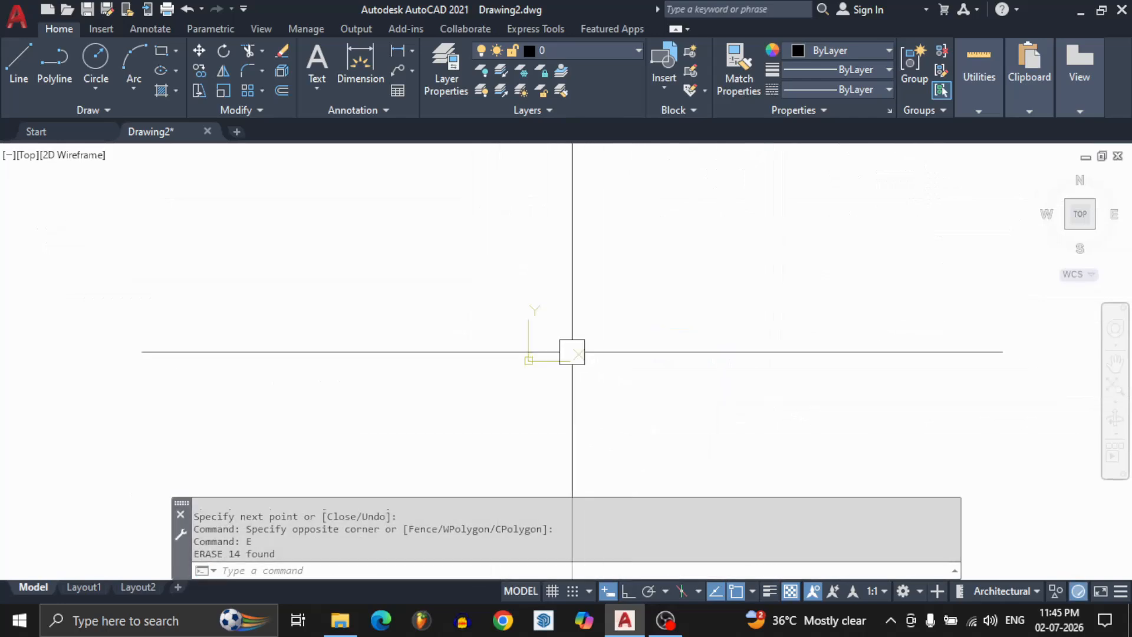
Toggle polar tracking on and off, review the Polar Tracking drafting settings, and close them without changes.
left_click(644, 592)
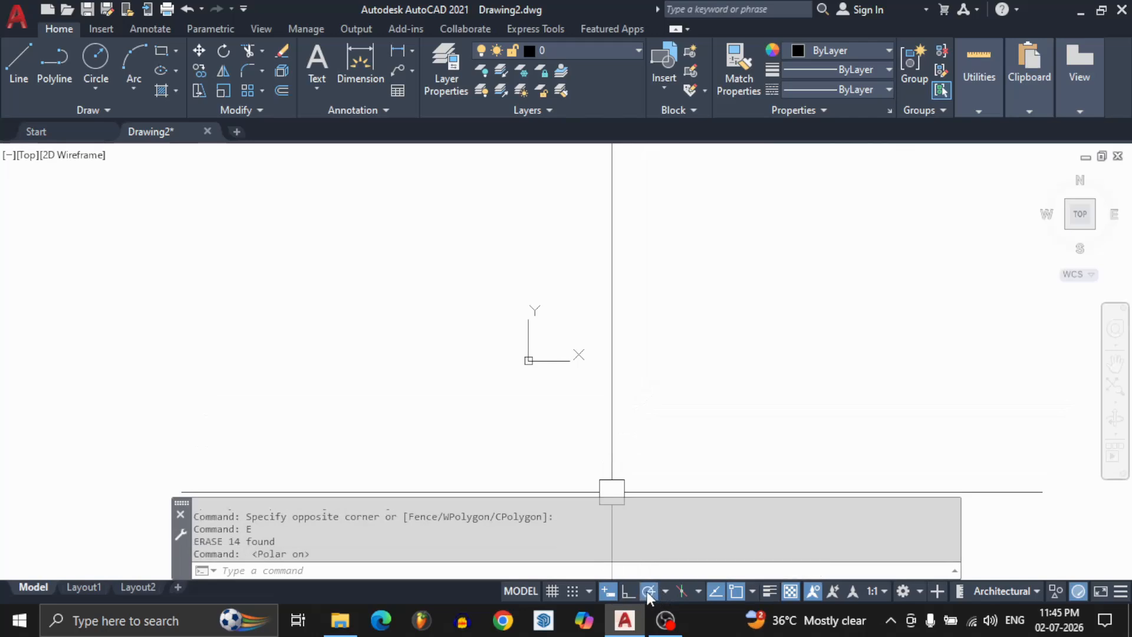
left_click(648, 591)
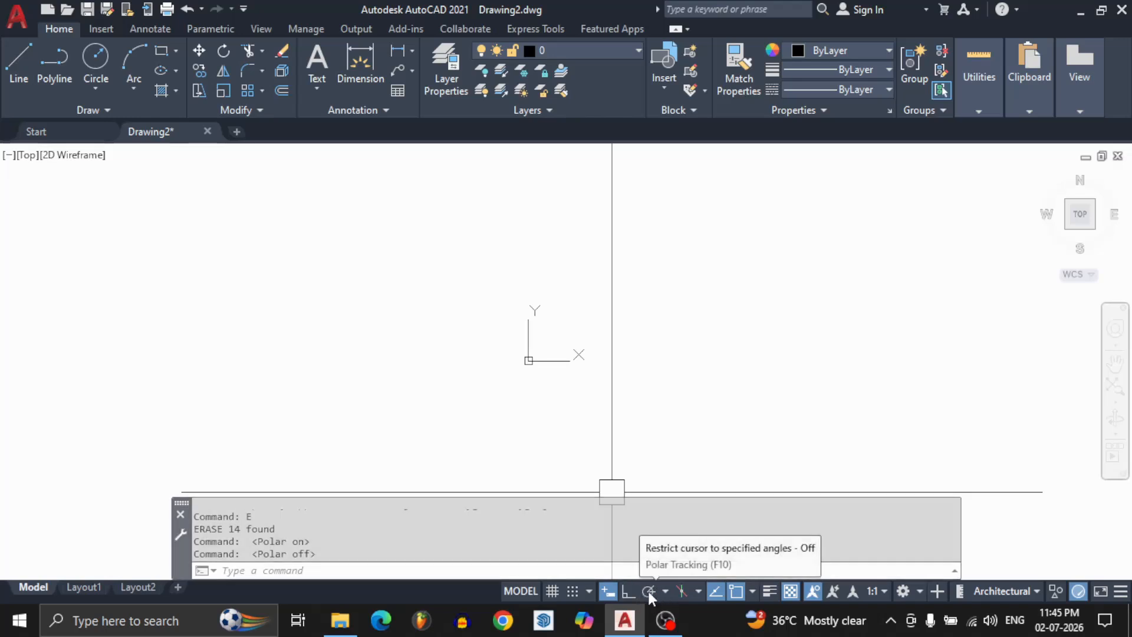
right_click(647, 588)
left_click(660, 567)
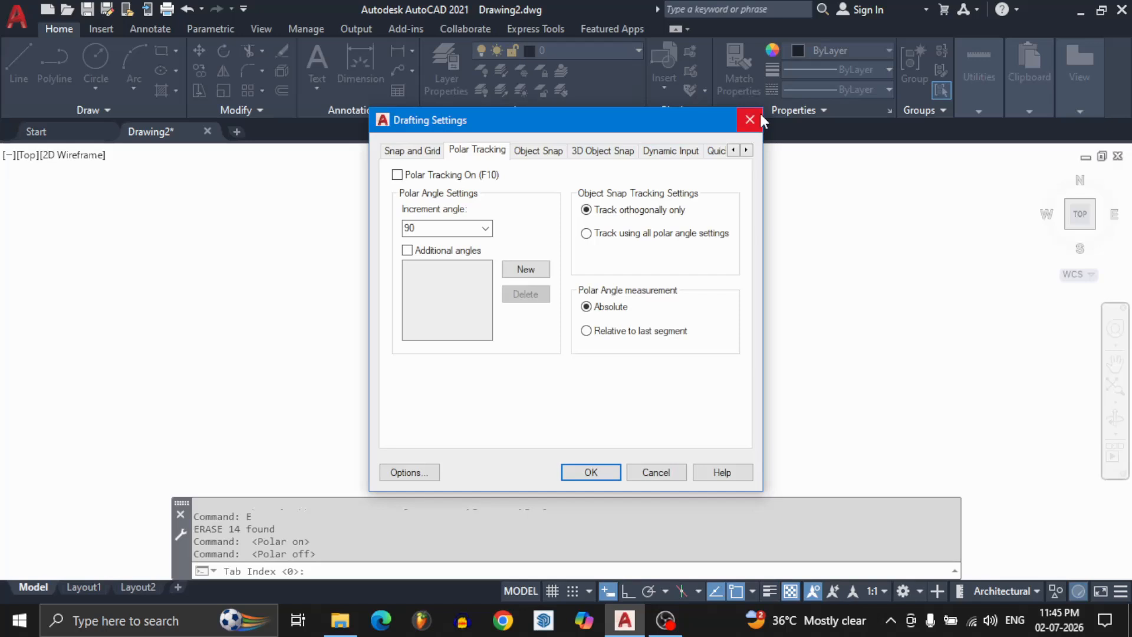
left_click(749, 120)
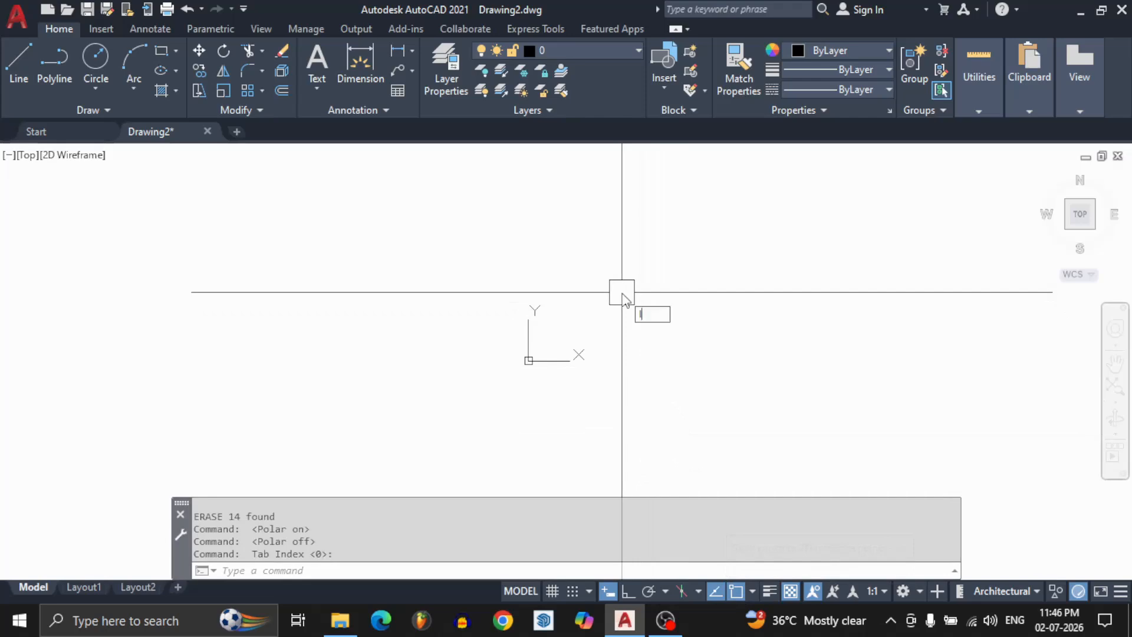
Draw two connected free-angle line segments forming an open V beside the origin.
type("L")
key("Return")
left_click(611, 273)
left_click(683, 364)
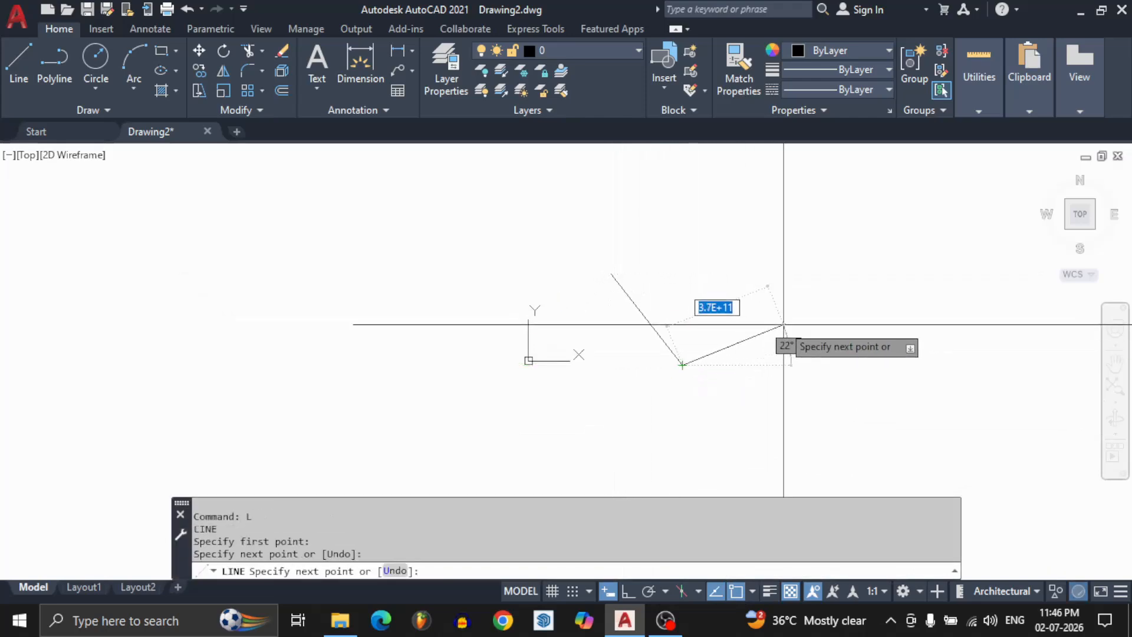
left_click(784, 324)
key("Return")
key("Return")
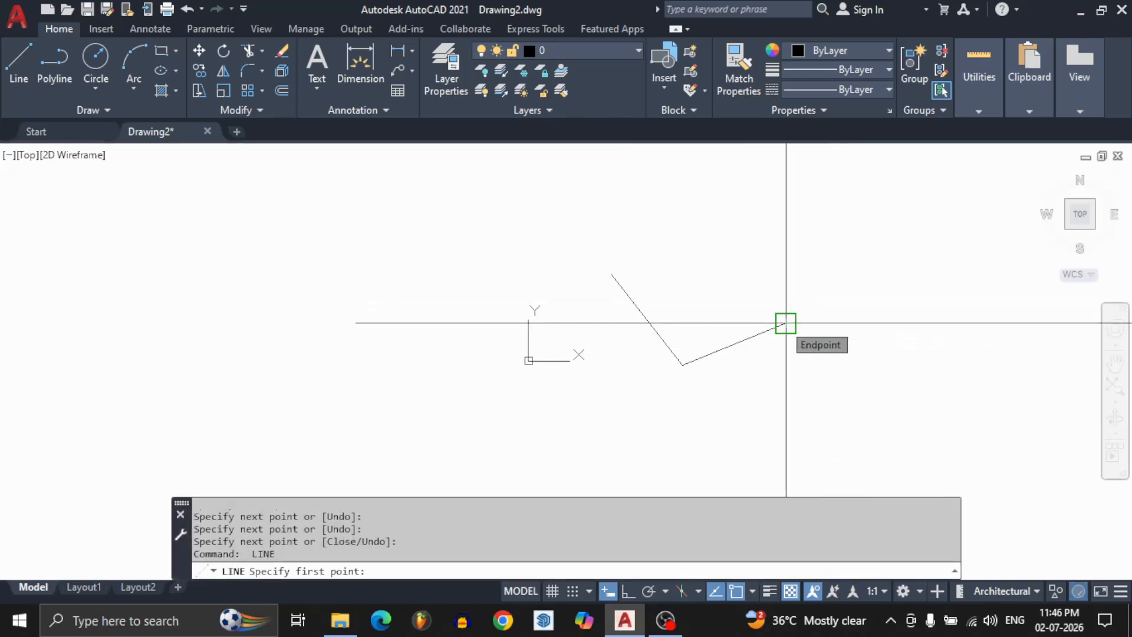
Draw a zigzag line from the V's corner through the second segment's midpoint and endpoint, finishing at the first segment's open end.
left_click(682, 365)
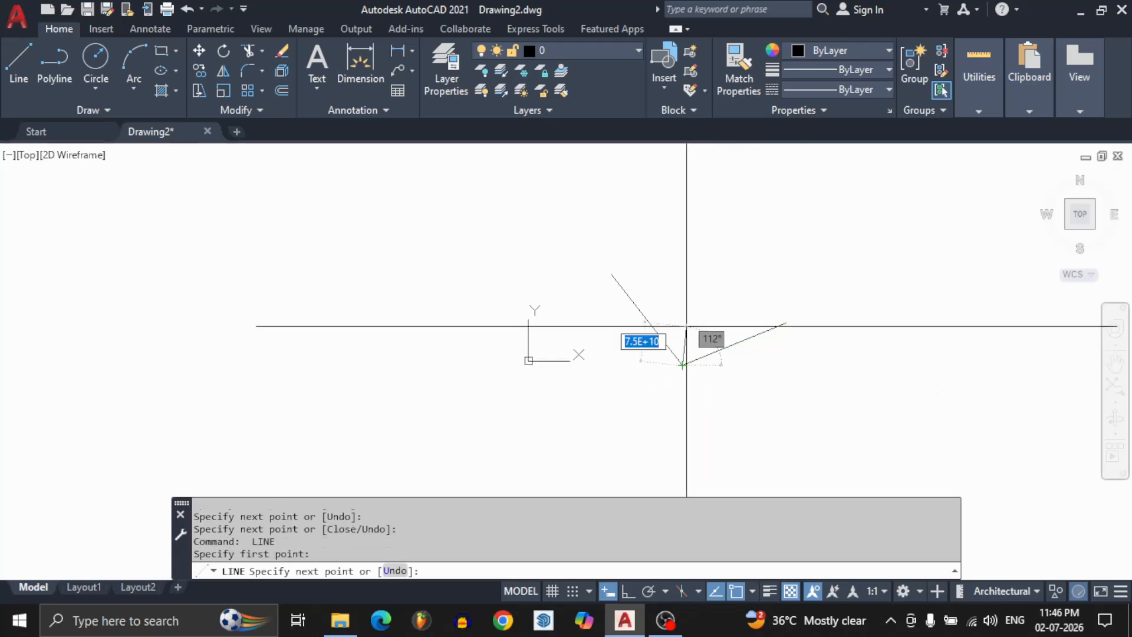
left_click(734, 343)
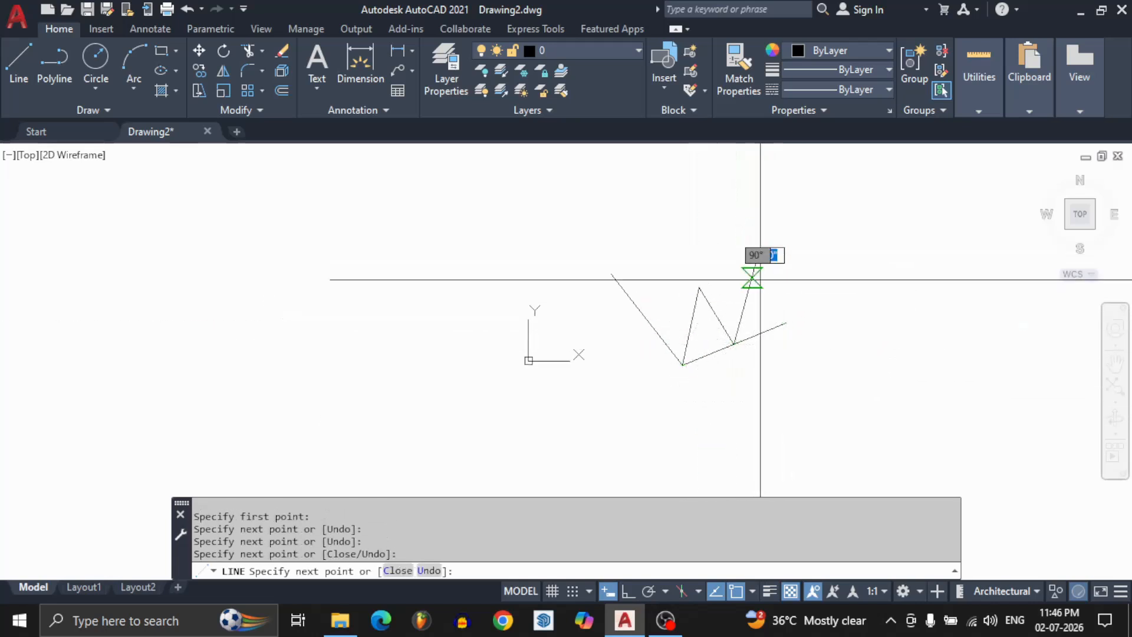
left_click(787, 323)
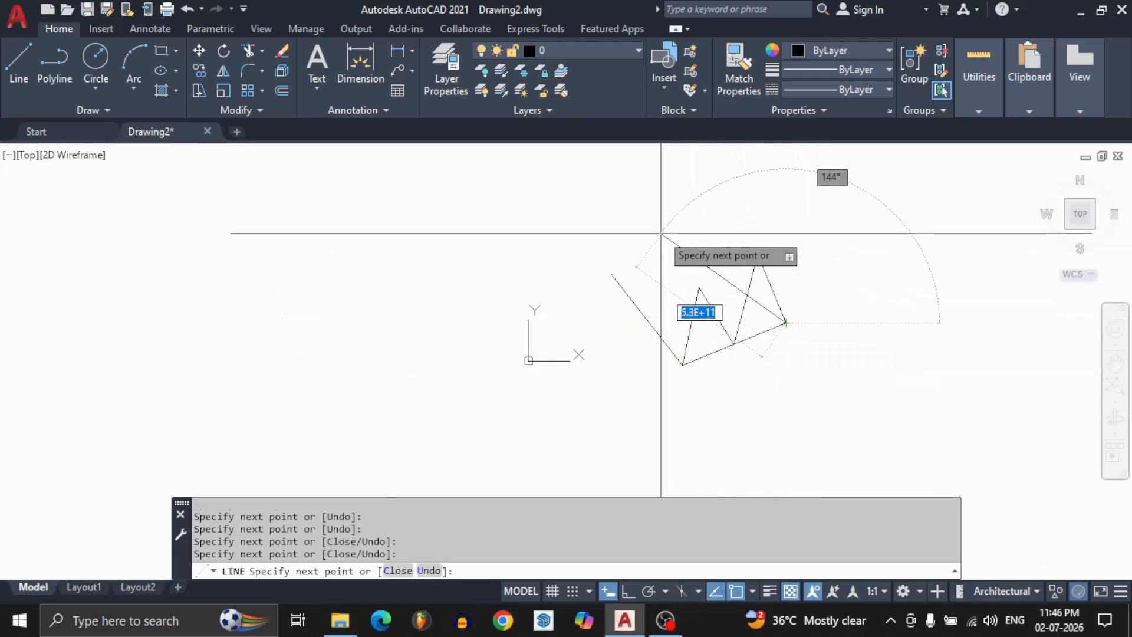
left_click(613, 275)
key("Return")
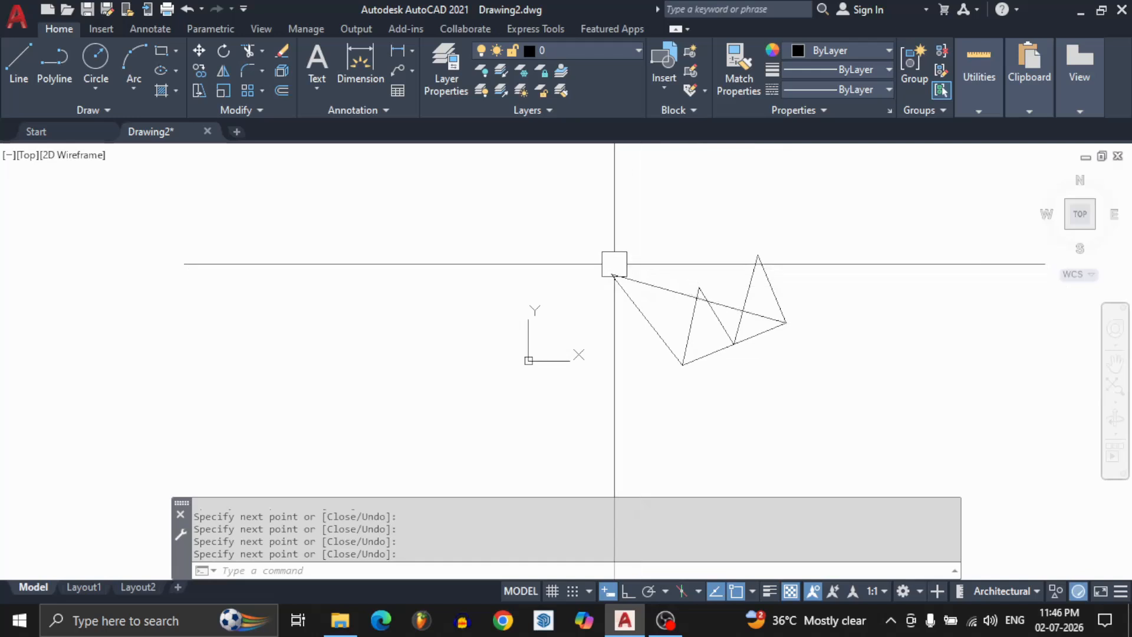
Inspect the joined corner up close, then select all the zigzag lines with a window and erase them.
scroll(614, 264, "up", 5)
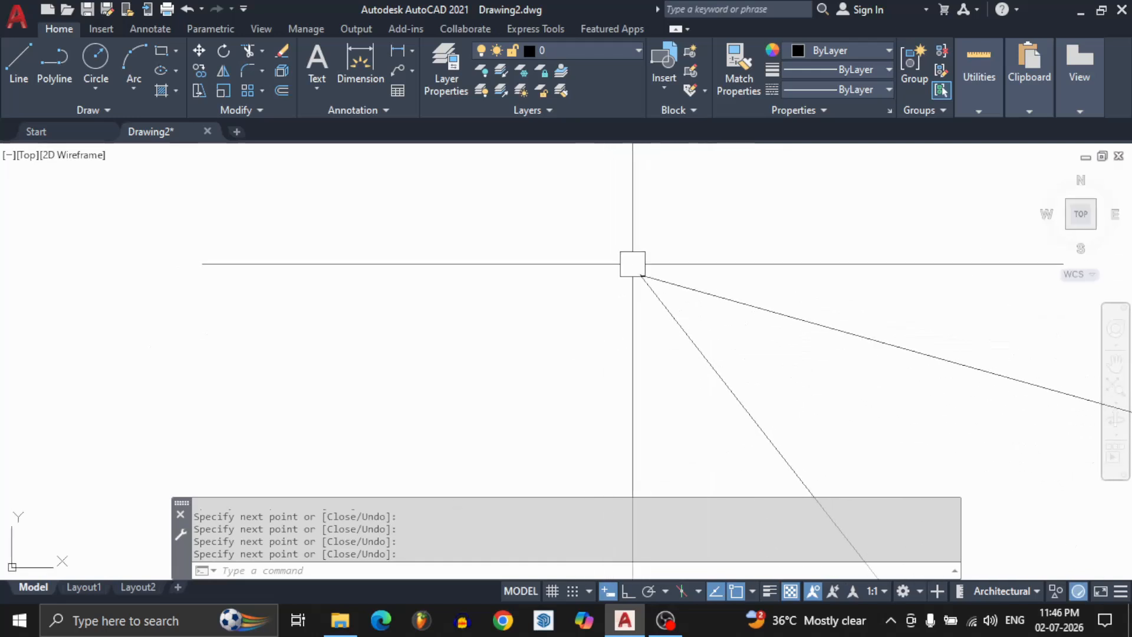
scroll(633, 263, "down", 8)
left_click(613, 219)
left_click(746, 338)
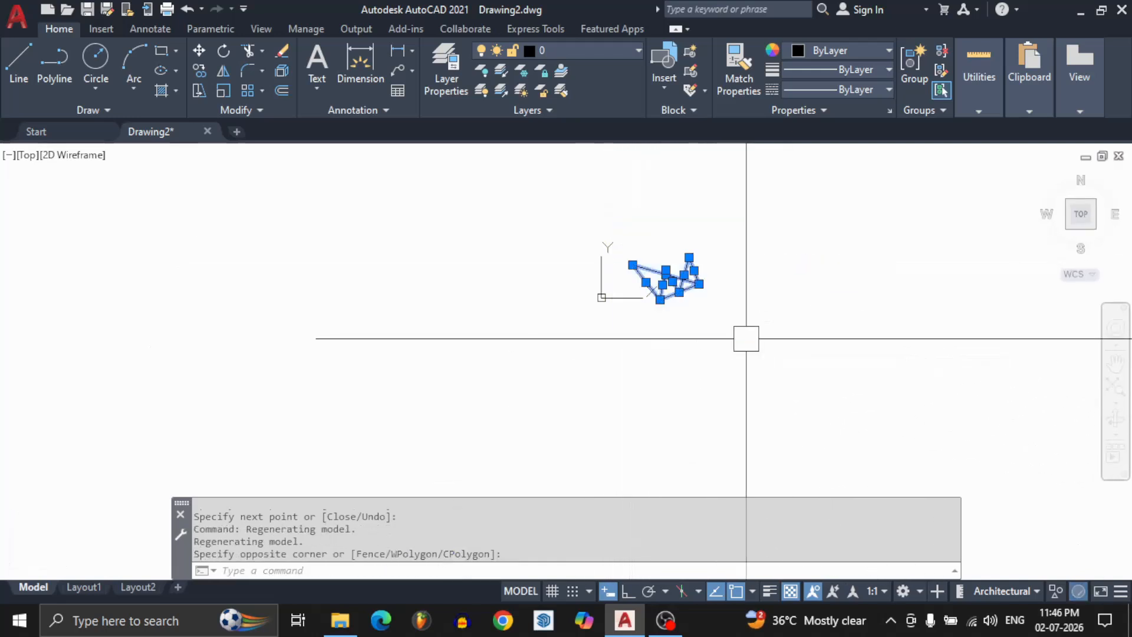
type("e")
key("Return")
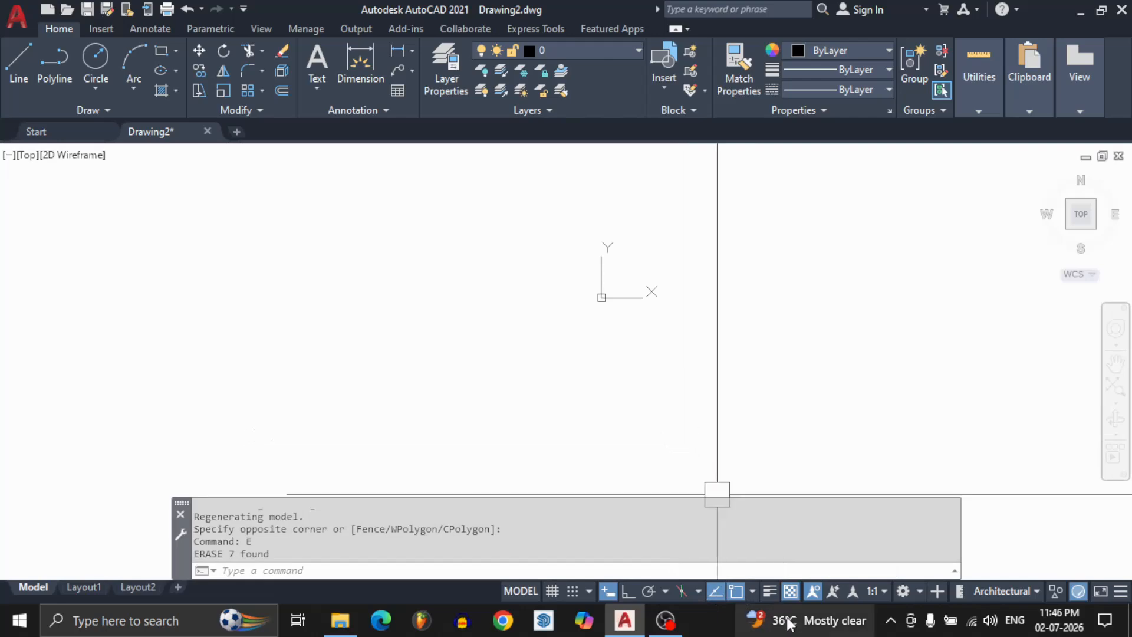
Toggle object snap off and back on, and enable all object snap modes except Parallel.
key("F3")
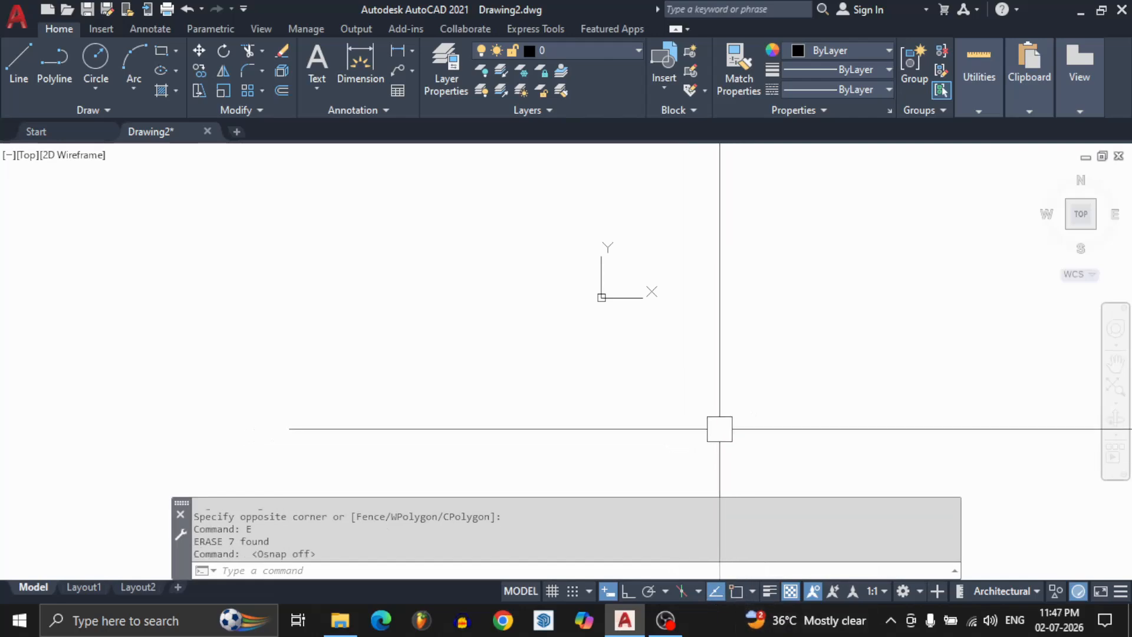
key("F3")
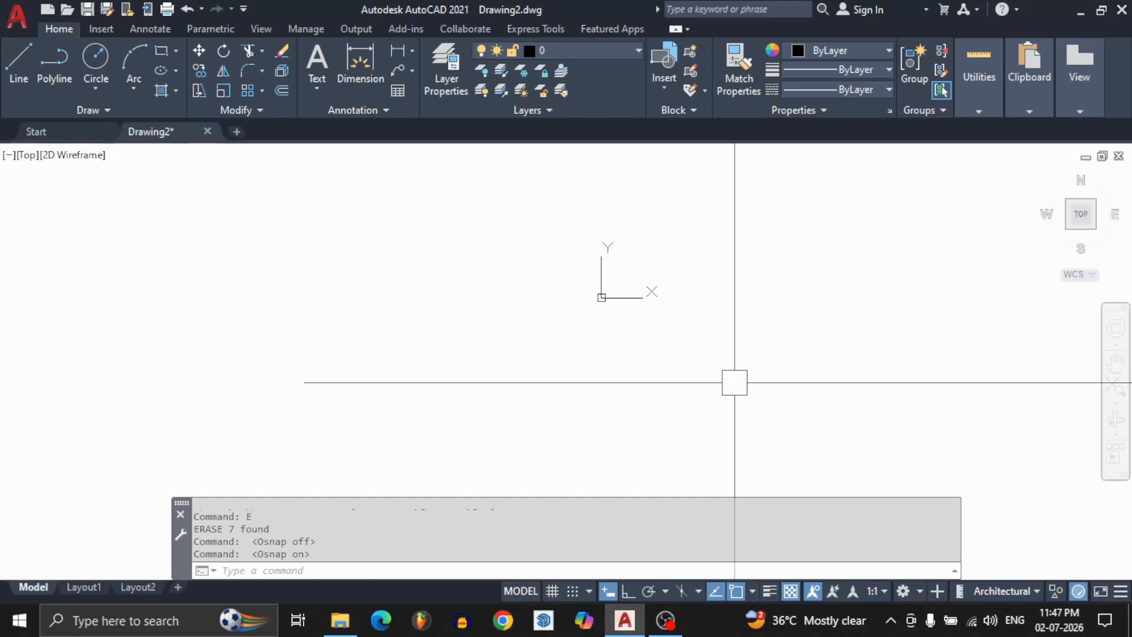
right_click(737, 592)
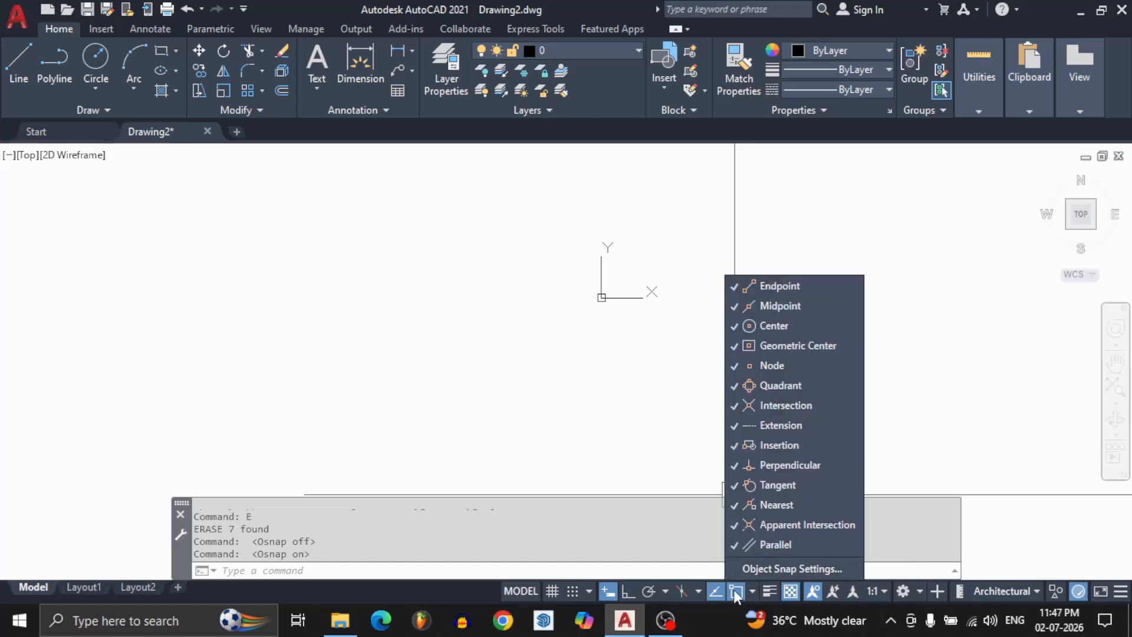
left_click(739, 570)
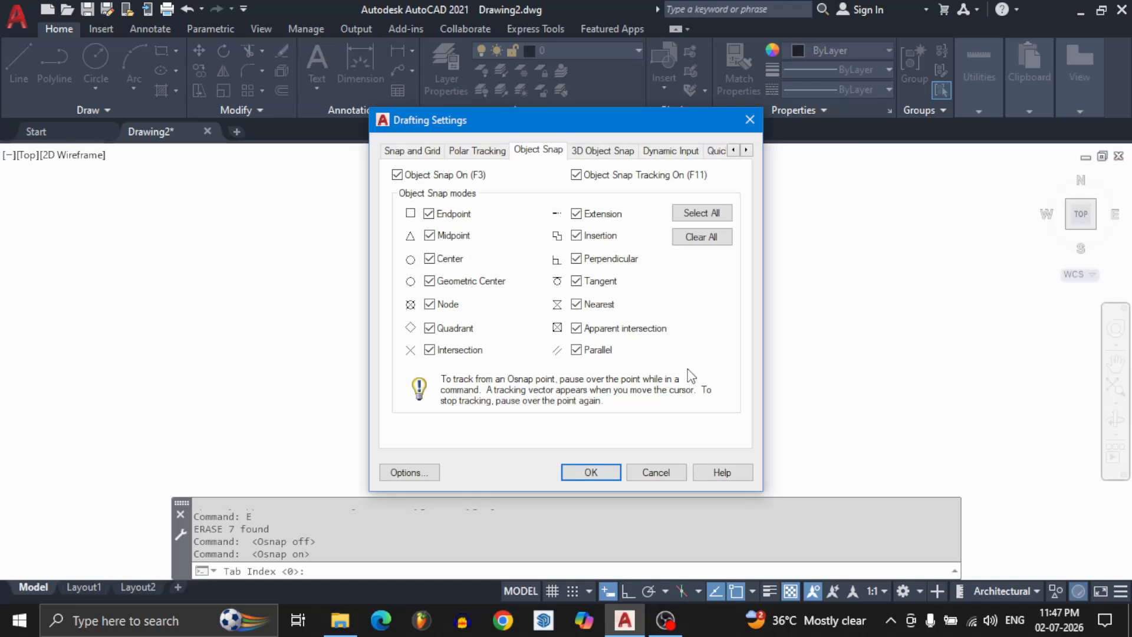
left_click(692, 216)
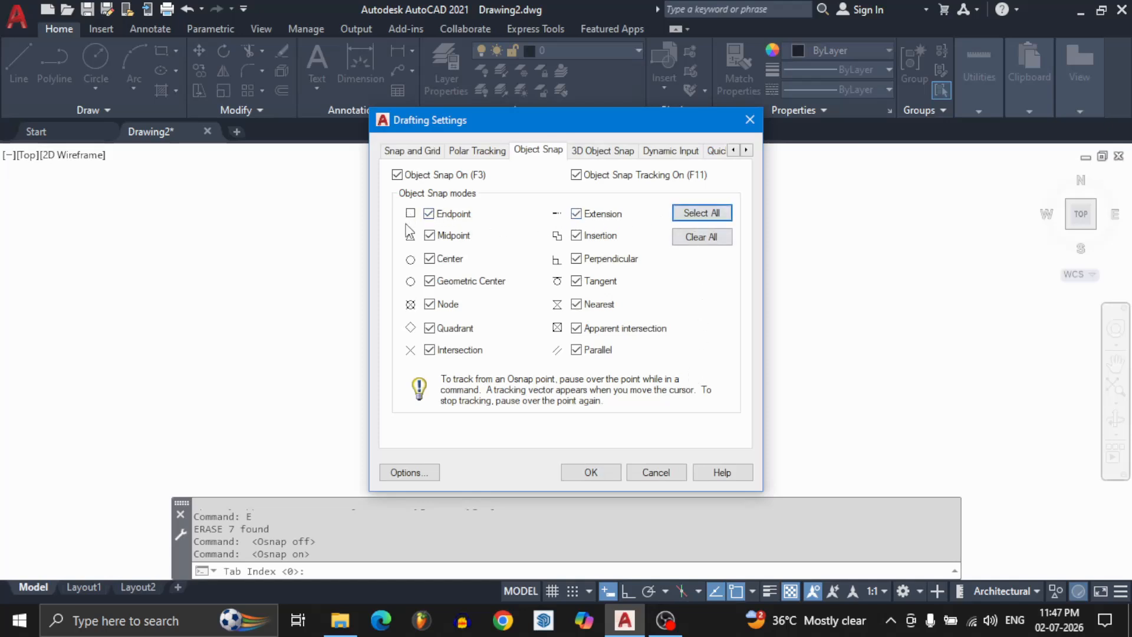
left_click(576, 350)
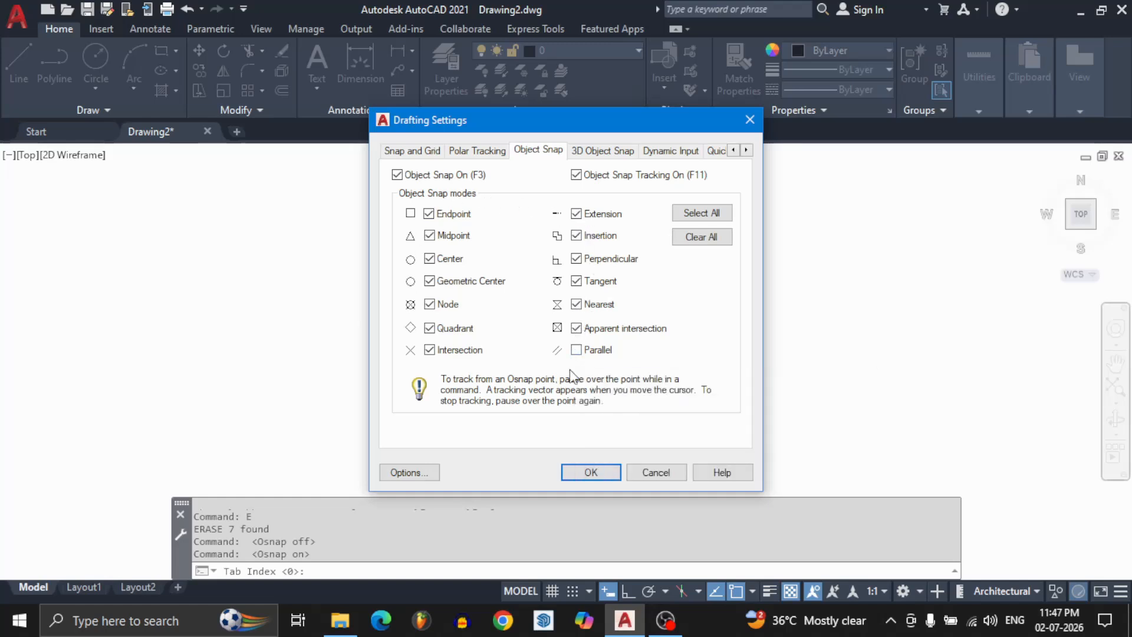
left_click(590, 472)
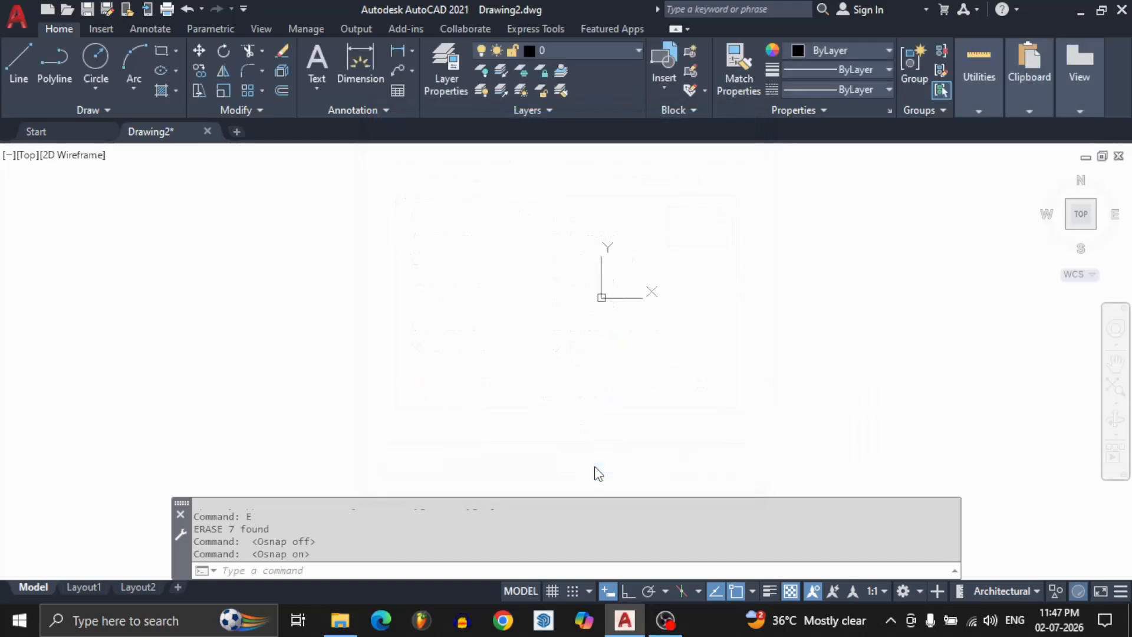
left_click(556, 381)
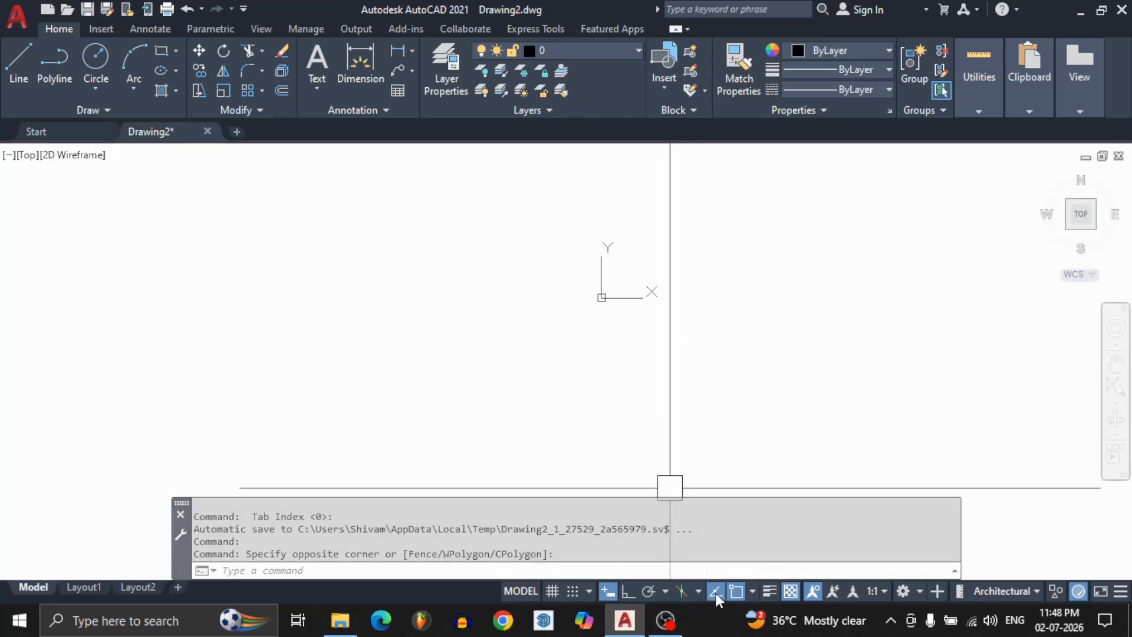
Draw a line below the origin with a horizontal segment and a vertical segment going down from its end, using ortho mode.
key("l")
key("Return")
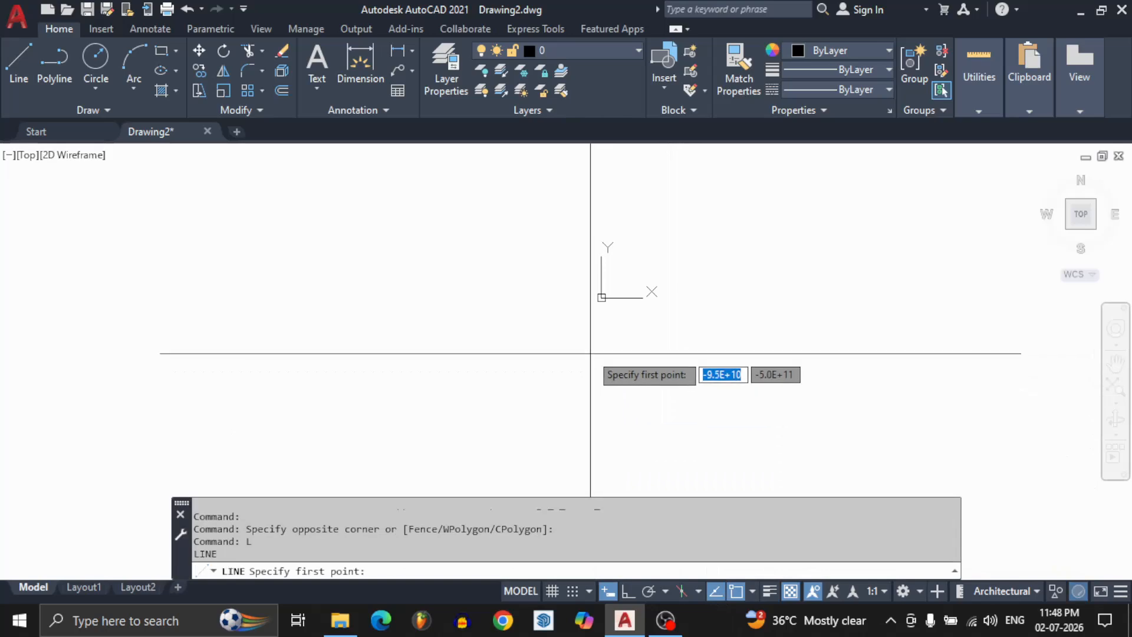
left_click(589, 349)
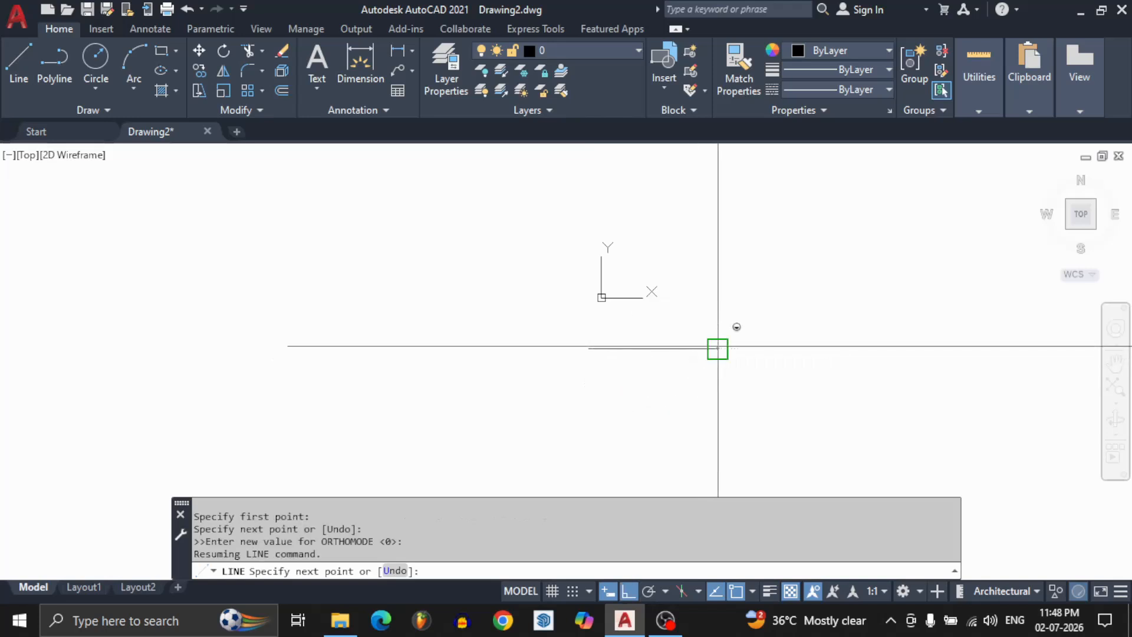
left_click(718, 349, "shift")
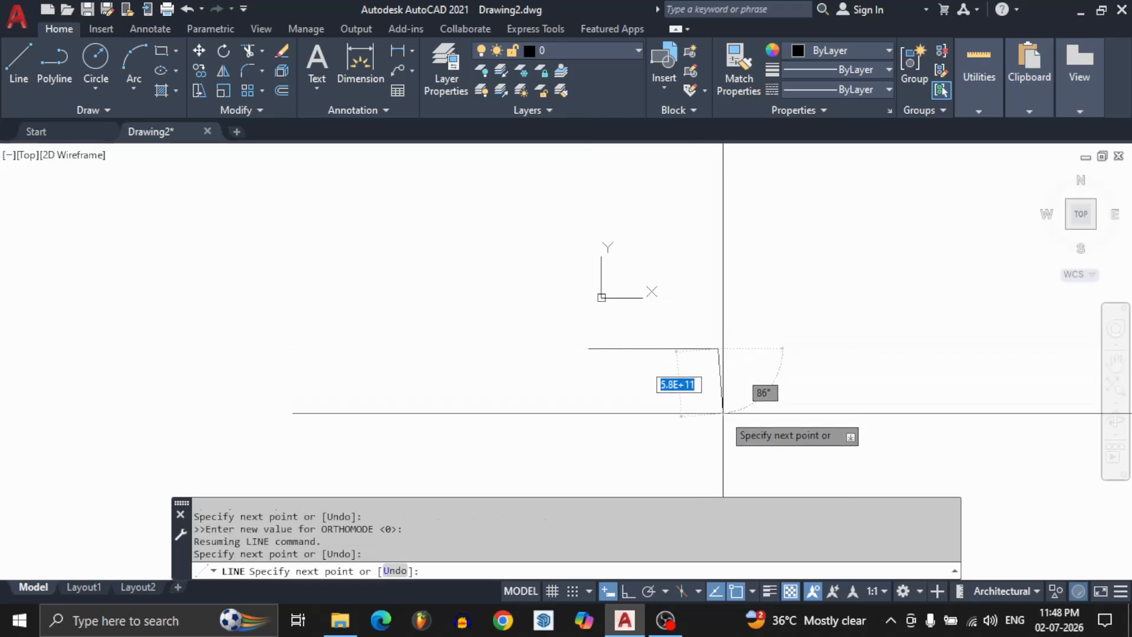
left_click(717, 443)
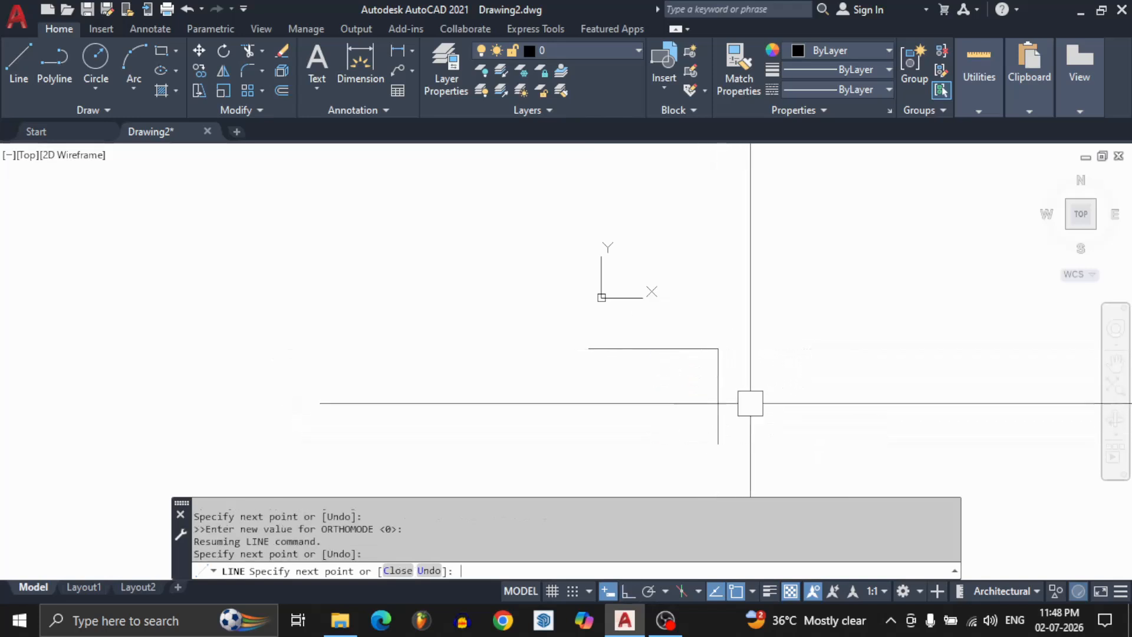
Close the shape into a rectangle with an ortho vertical line aligned to the right side's lower end and a horizontal line to that endpoint.
key("Return")
type("L")
key("Return")
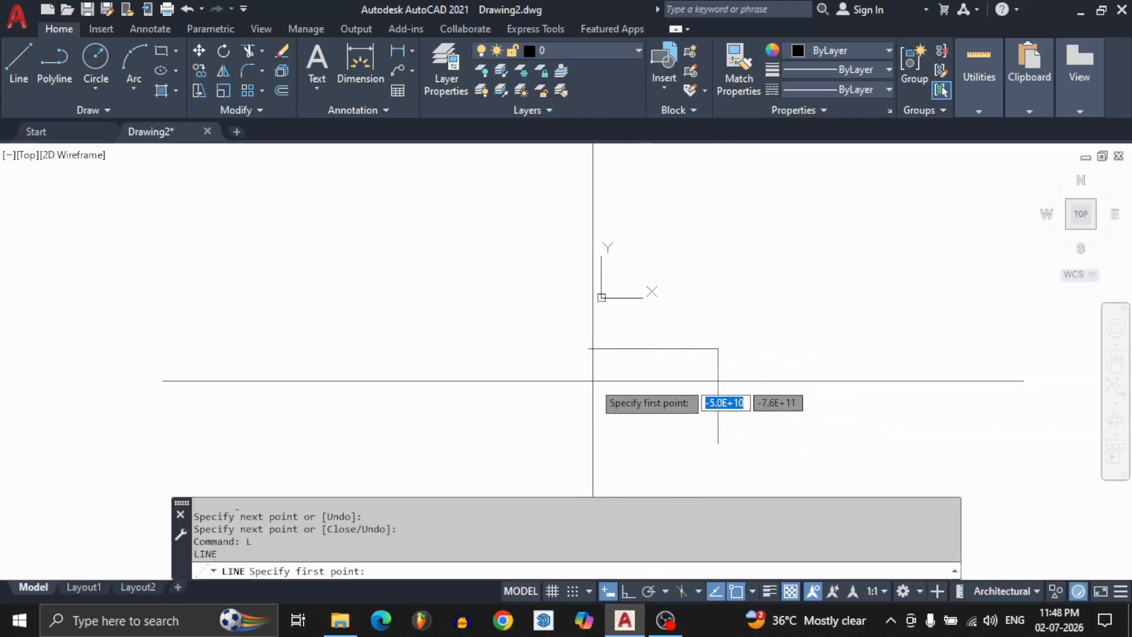
left_click(588, 348)
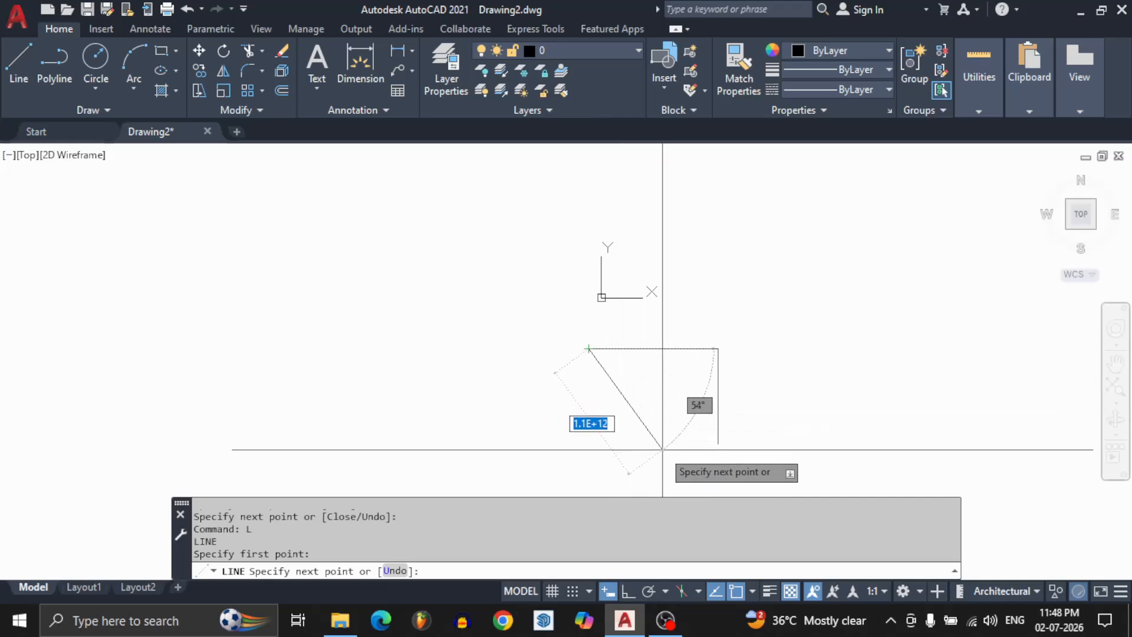
key("shift")
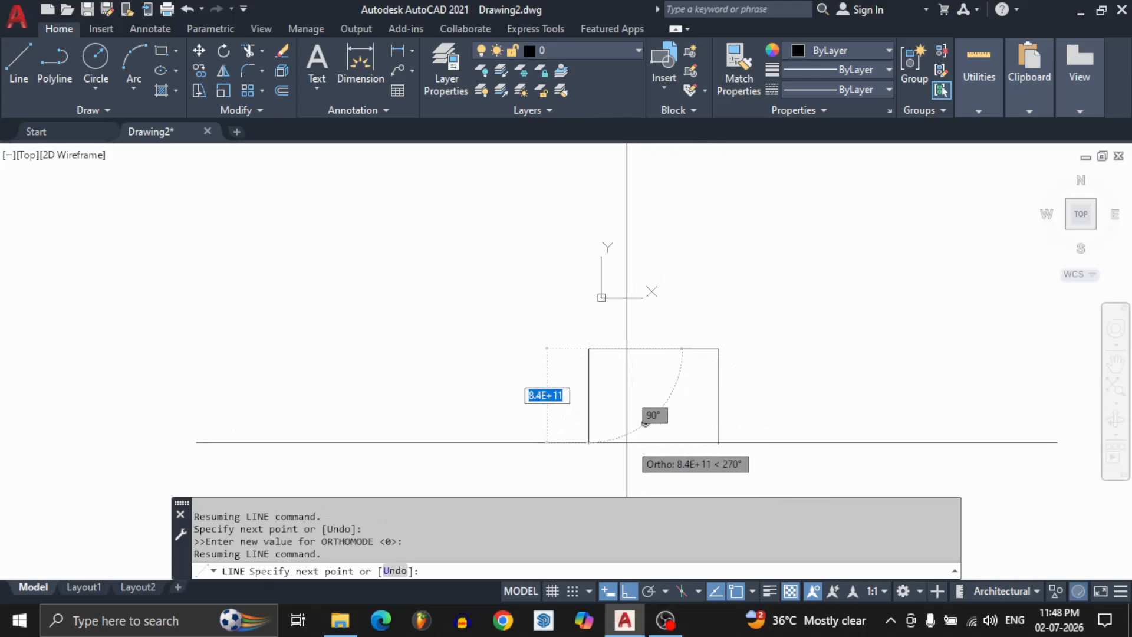
left_click(660, 437)
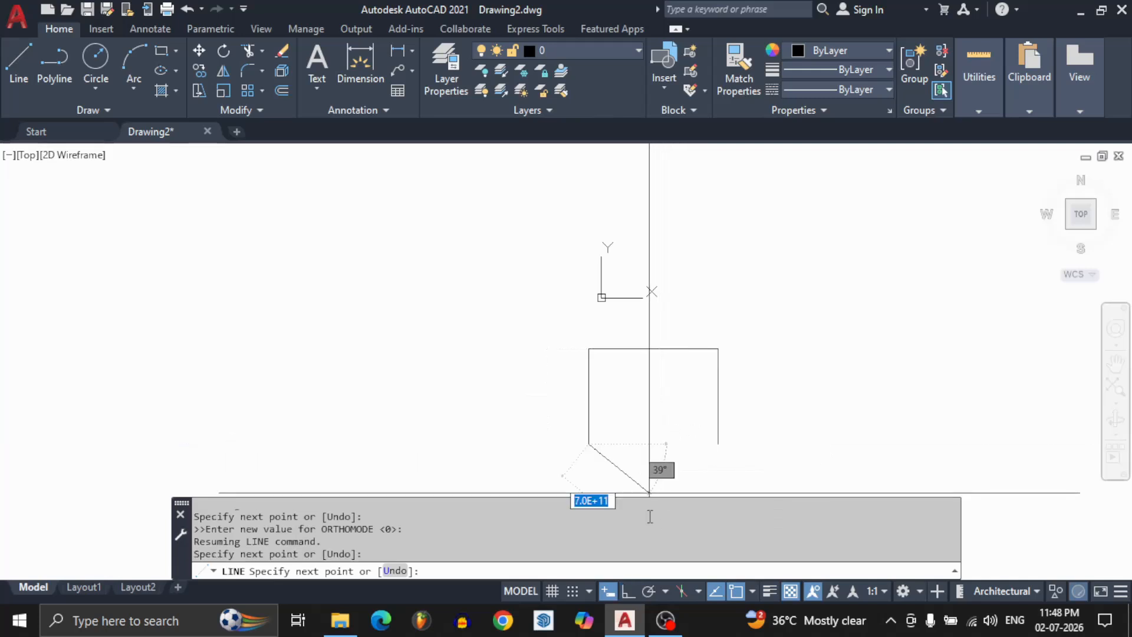
scroll(597, 435, "down", 2)
scroll(596, 430, "up", 4)
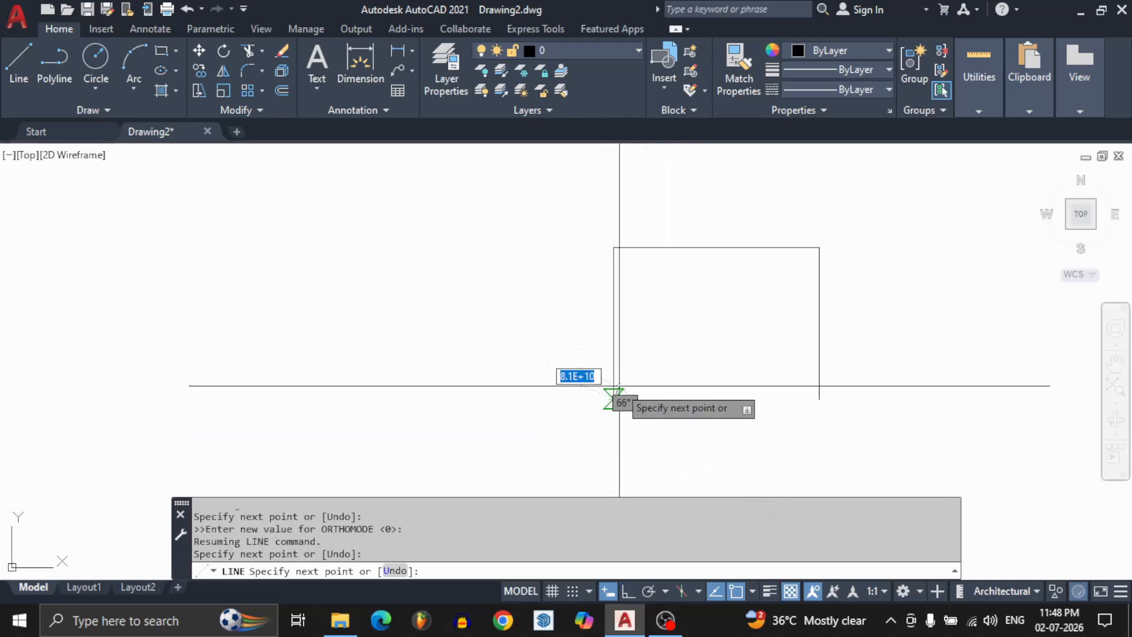
scroll(617, 389, "down", 2)
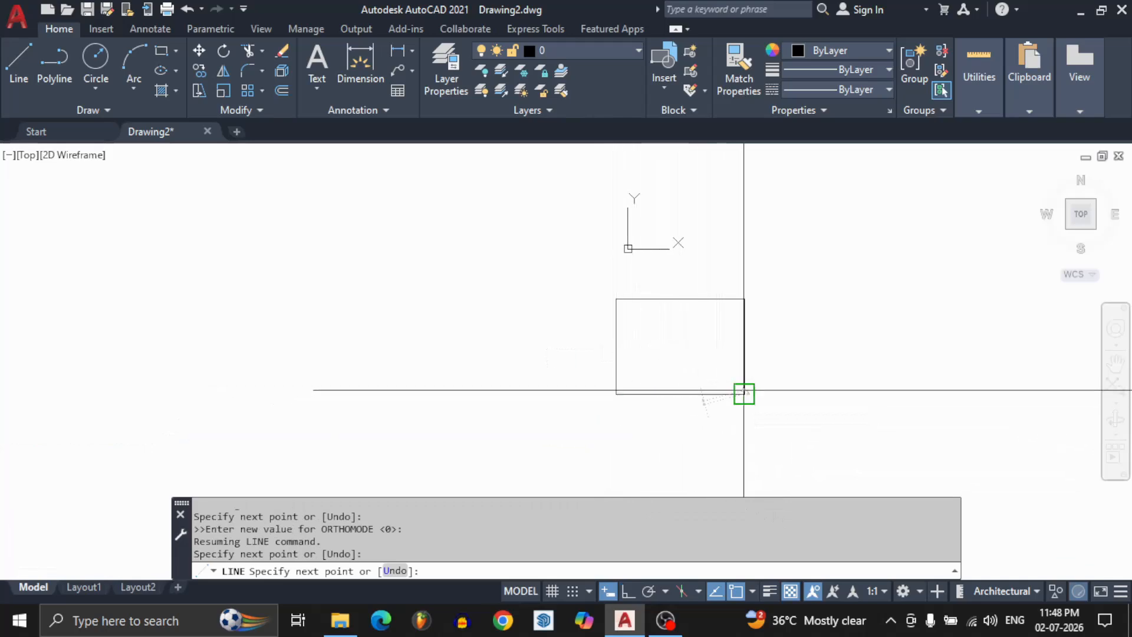
left_click(744, 394)
key("Return")
middle_click_drag(650, 324, 608, 313)
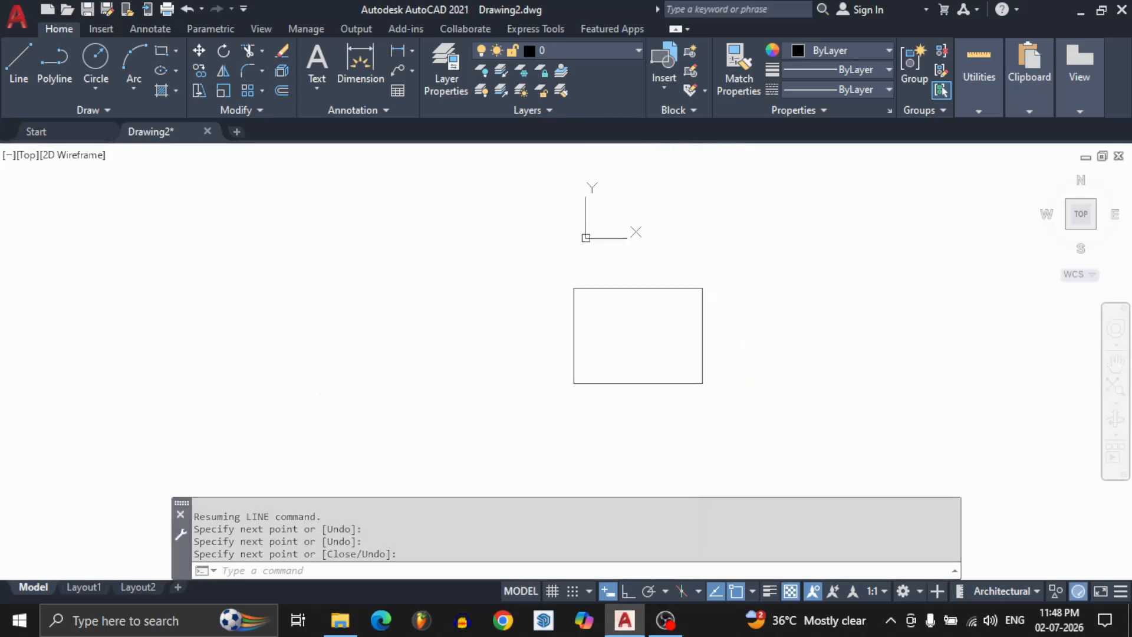
key("Return")
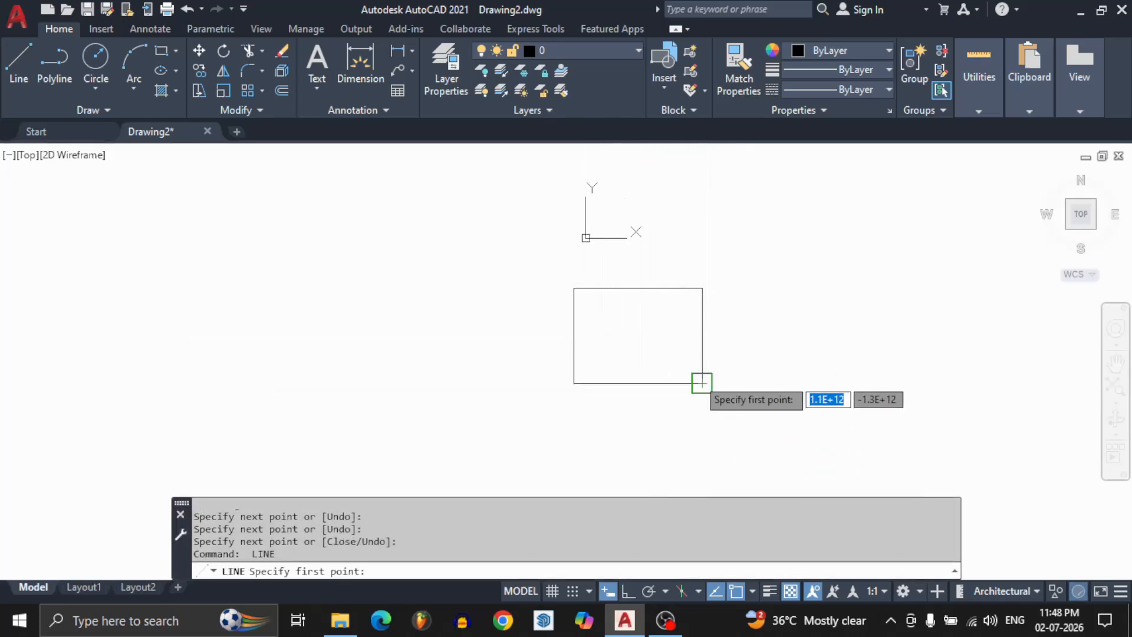
left_click(702, 384)
key("Return")
key("Return")
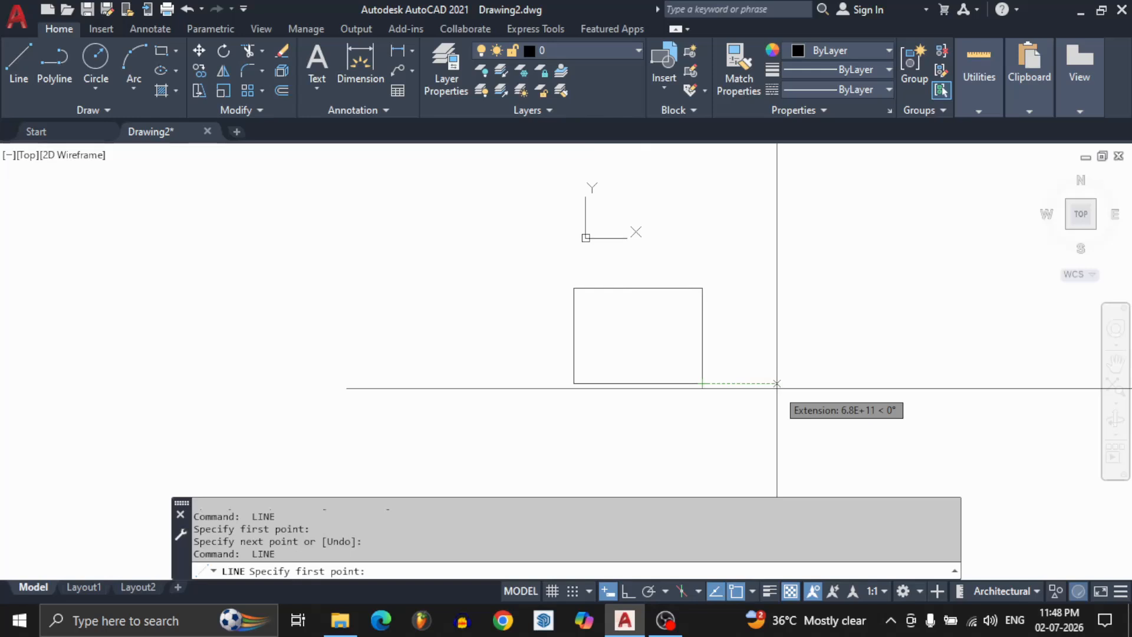
left_click(776, 383)
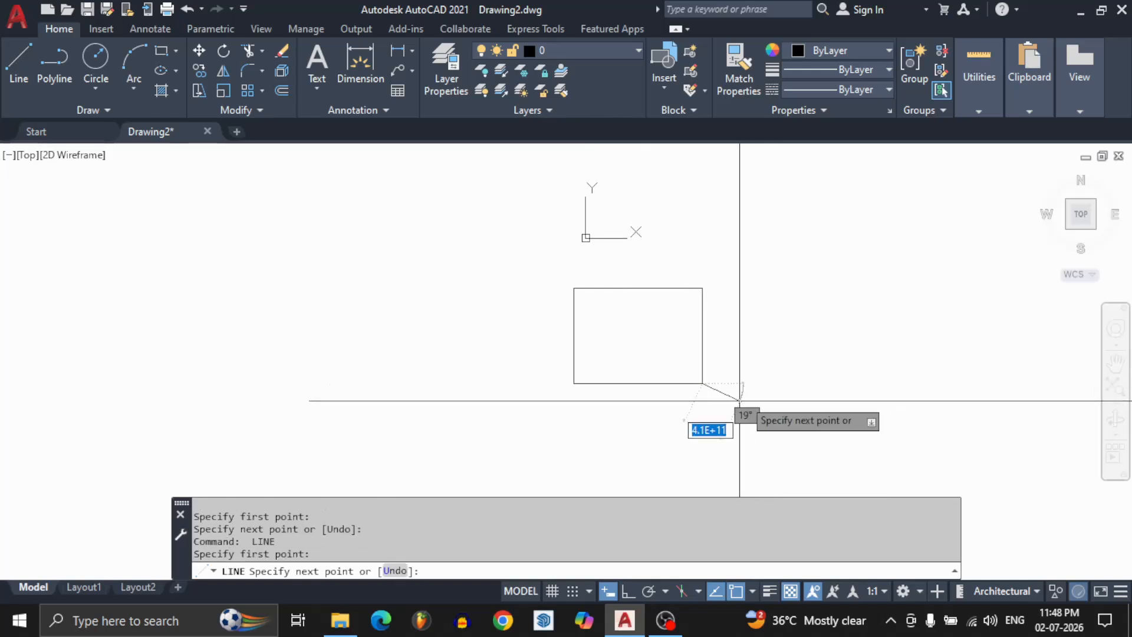
key("Escape")
key("Escape")
Select the whole rectangle with a crossing window and erase it.
left_click(733, 267)
left_click(540, 432)
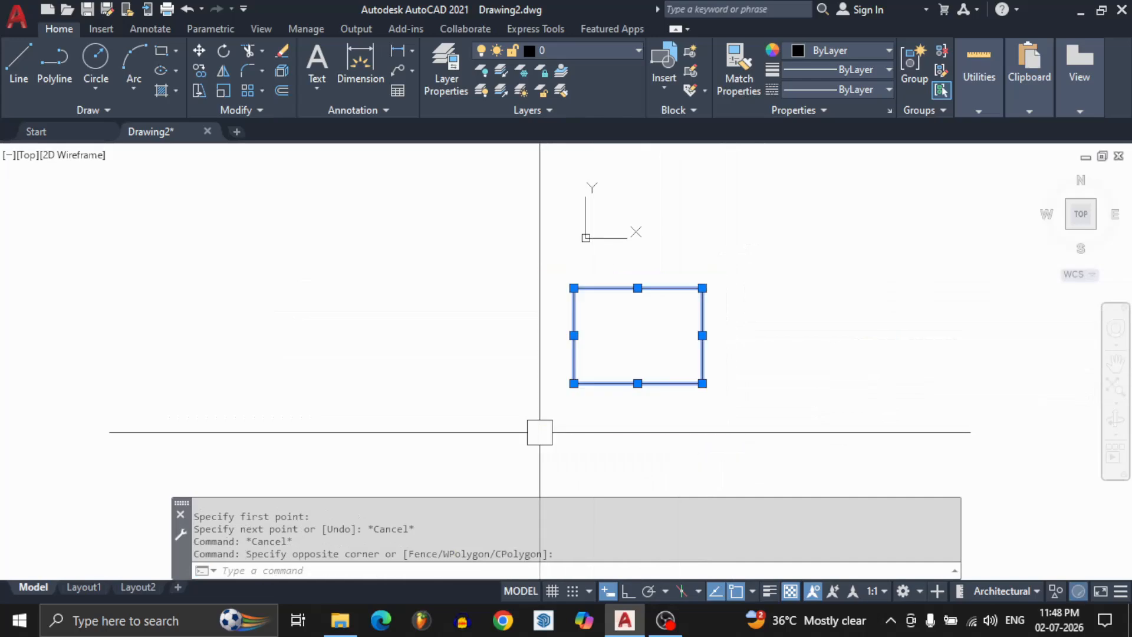
type("E")
key("Return")
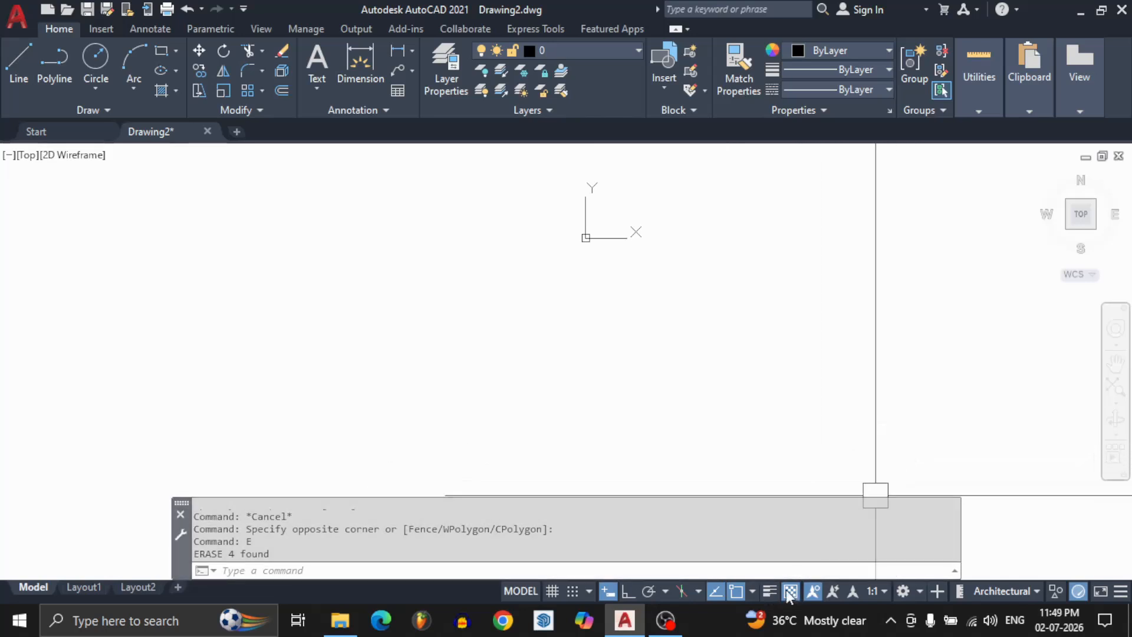
Turn on lineweight display and draw a four-segment zigzag line below the origin, ending with a vertical segment going down.
left_click(769, 591)
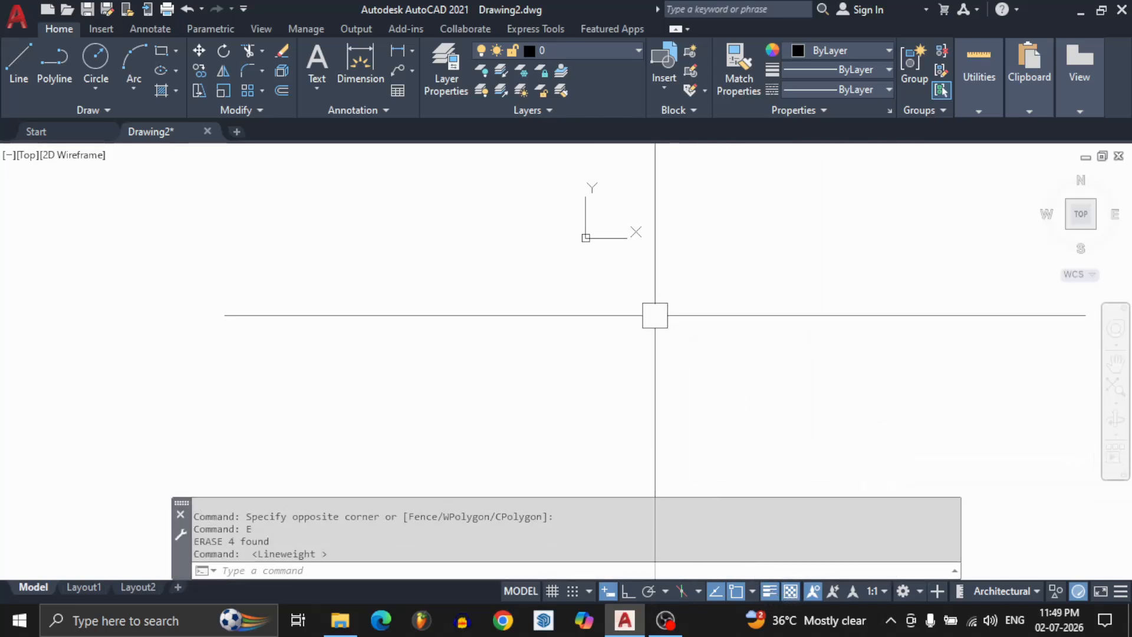
type("l")
key("Return")
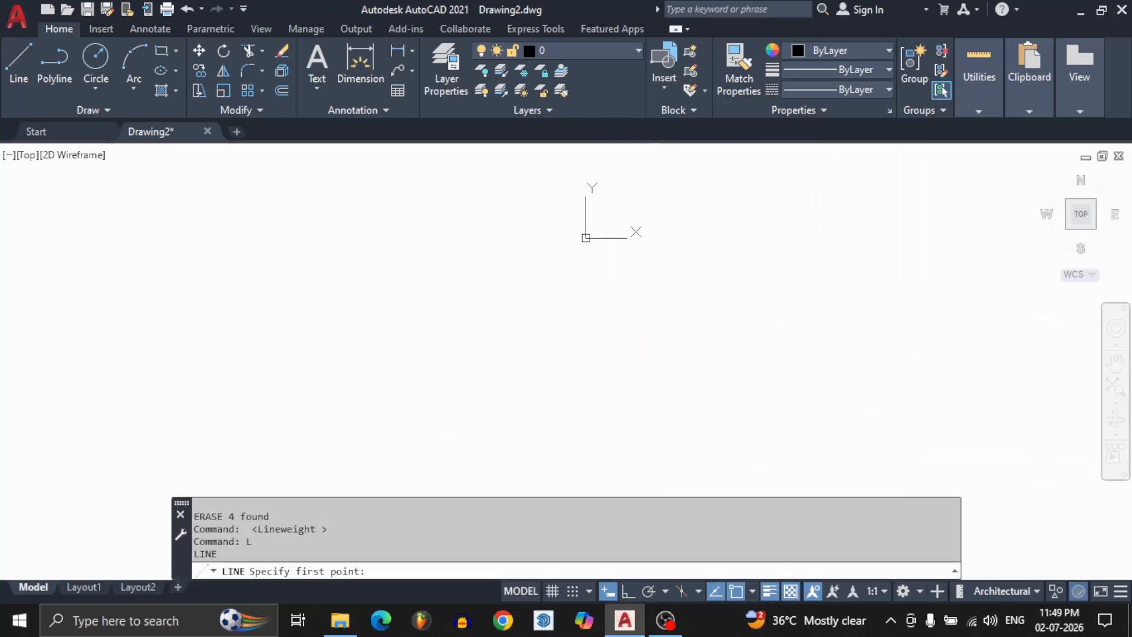
left_click(605, 287)
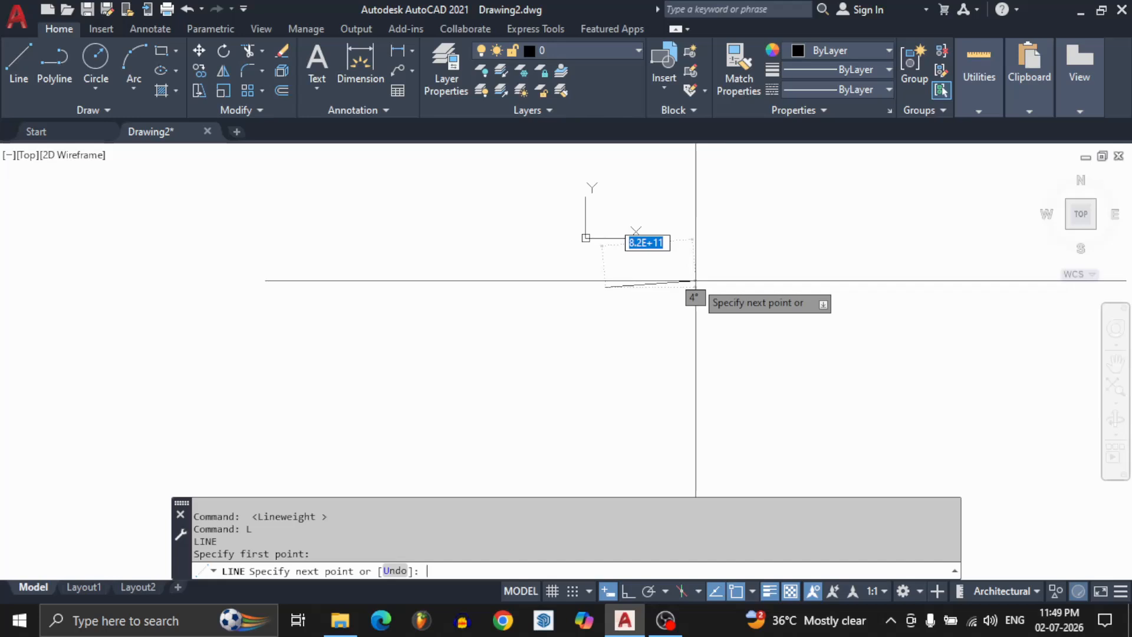
left_click(686, 355)
left_click(725, 278)
left_click(776, 328)
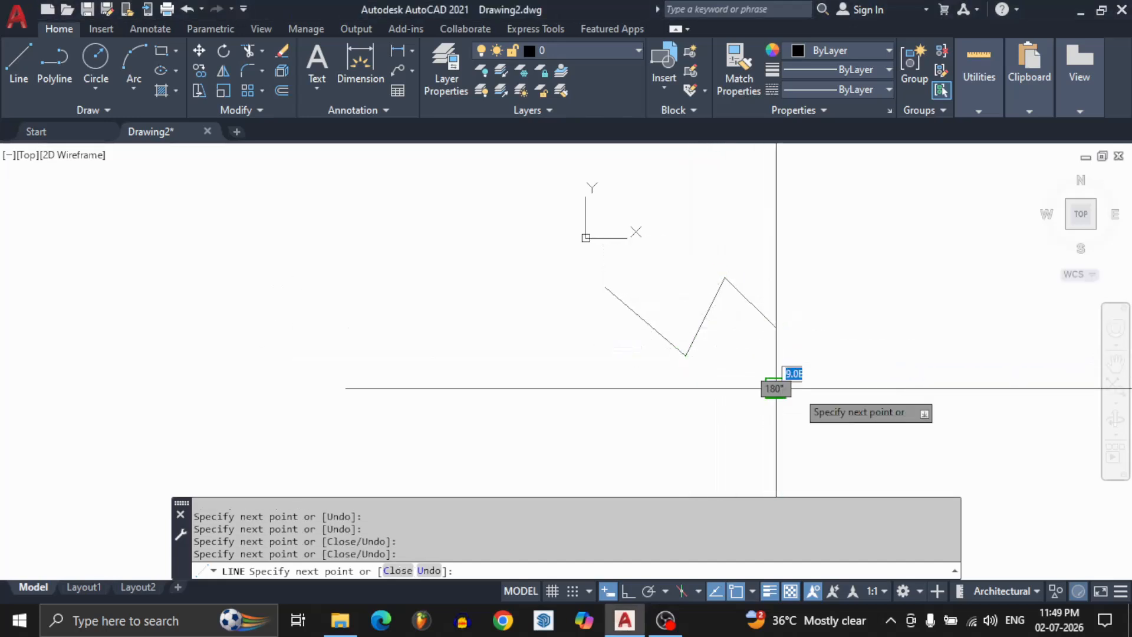
left_click(776, 388)
key("Return")
Select all the zigzag segments with a crossing window and set their lineweight to 0.60 mm.
left_click(813, 247)
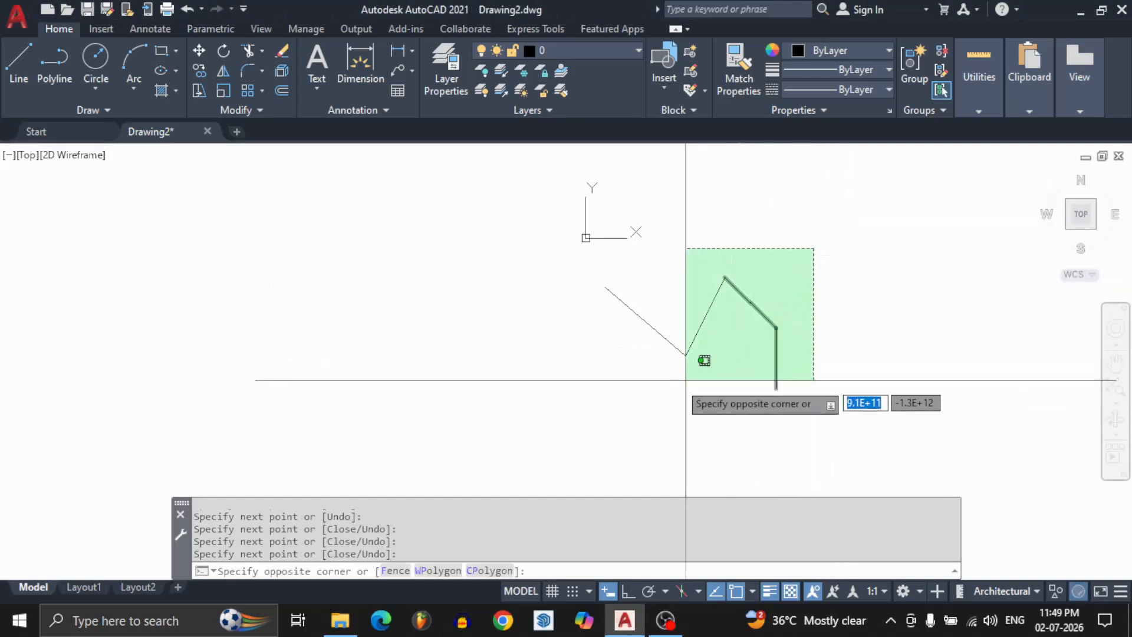
left_click(596, 404)
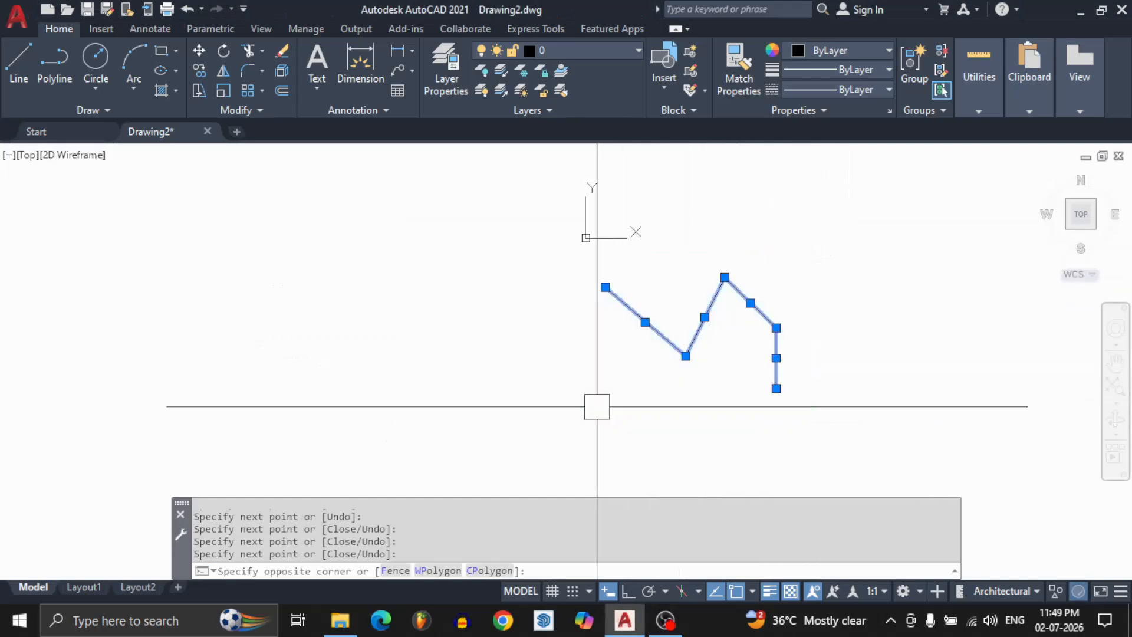
left_click(803, 69)
scroll(809, 168, "down", 1)
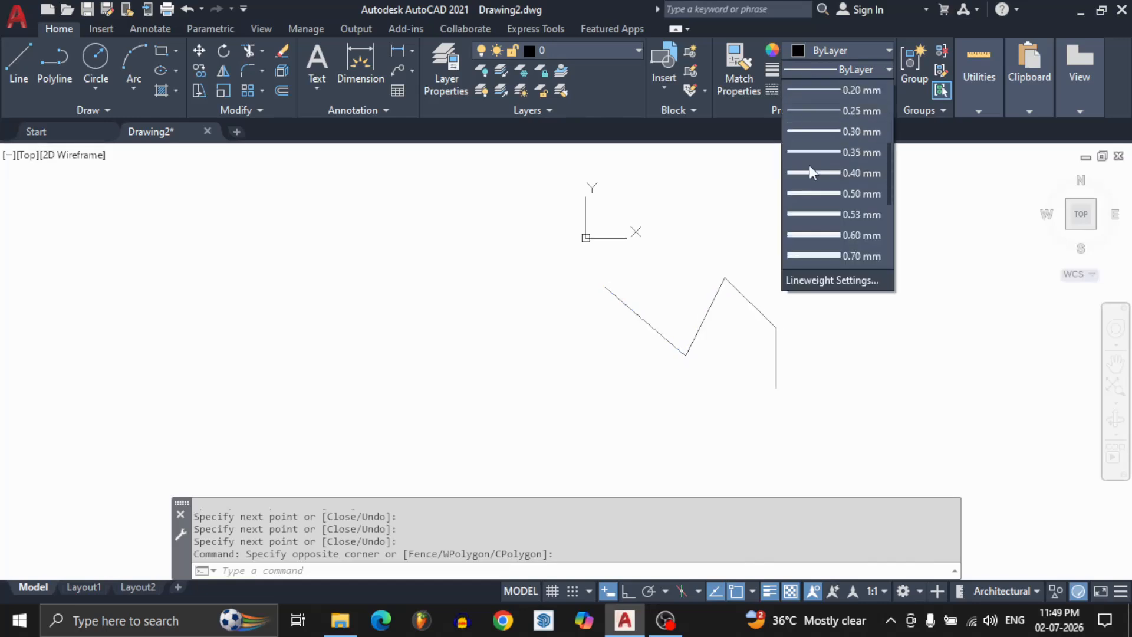
left_click(818, 256)
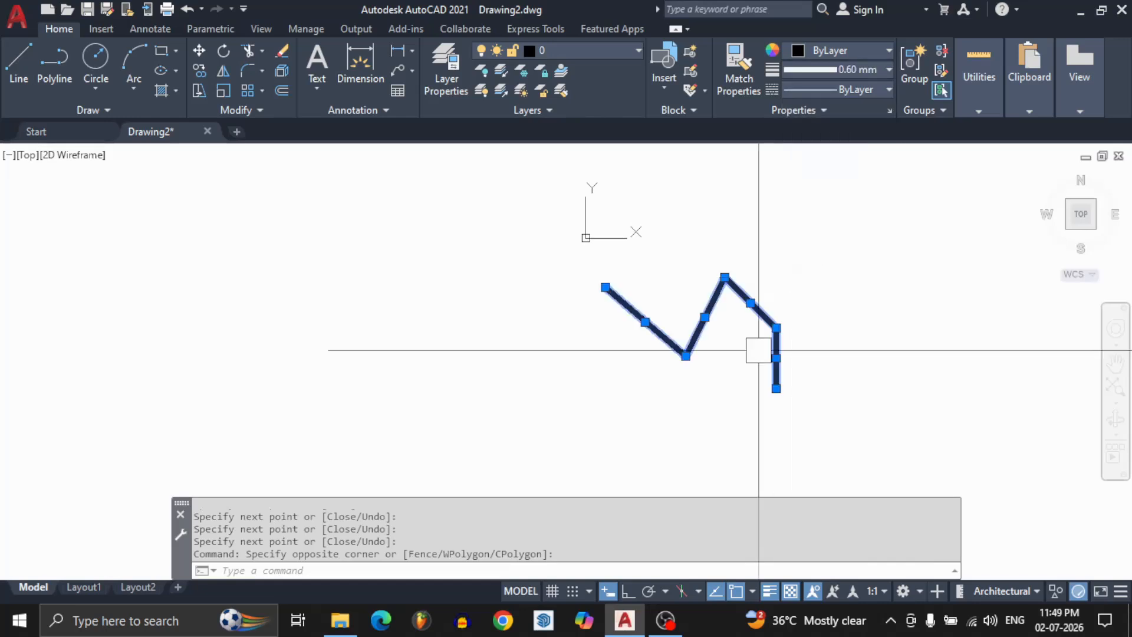
key("Escape")
key("Escape")
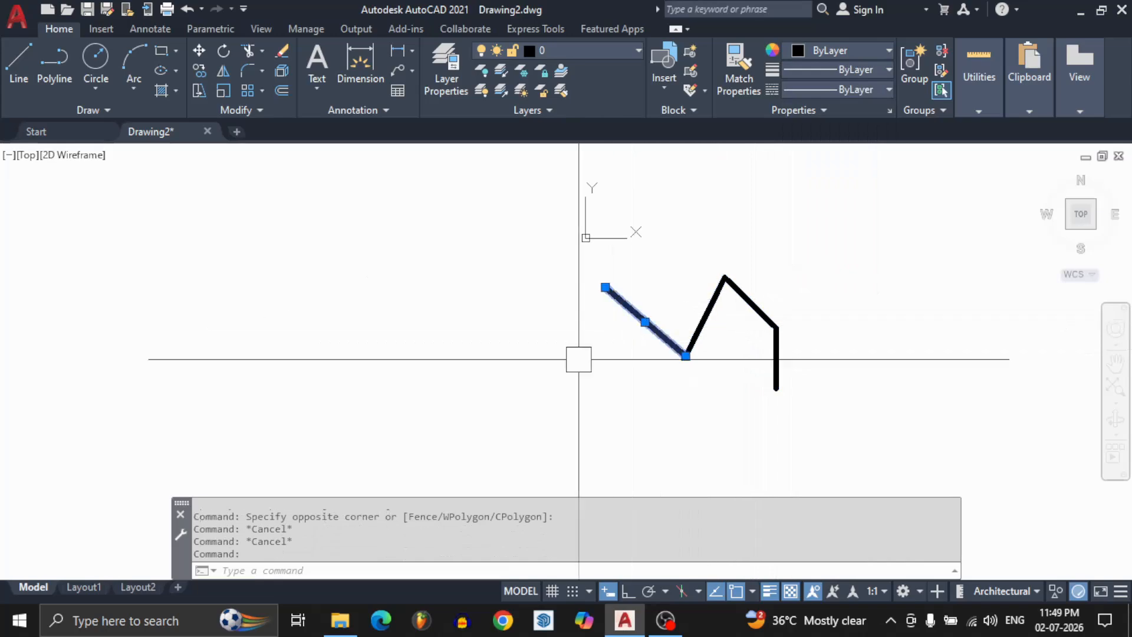
Inspect the thickness of the zigzag up close, checking the first segment's properties with a crossing selection.
scroll(626, 315, "up", 4)
left_click(690, 273)
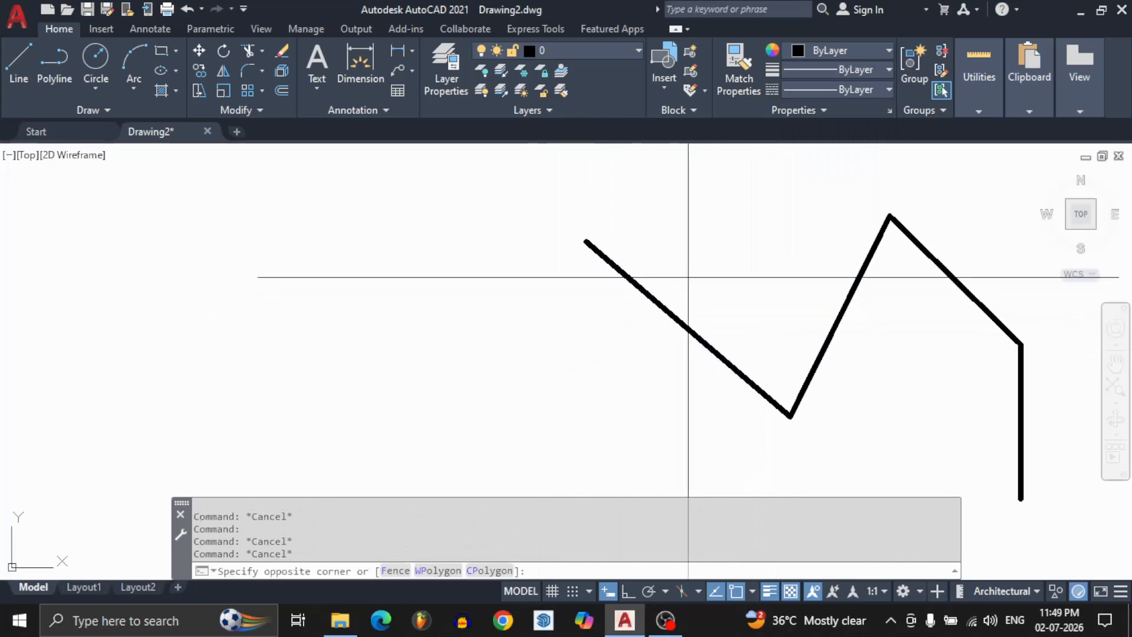
left_click(531, 450)
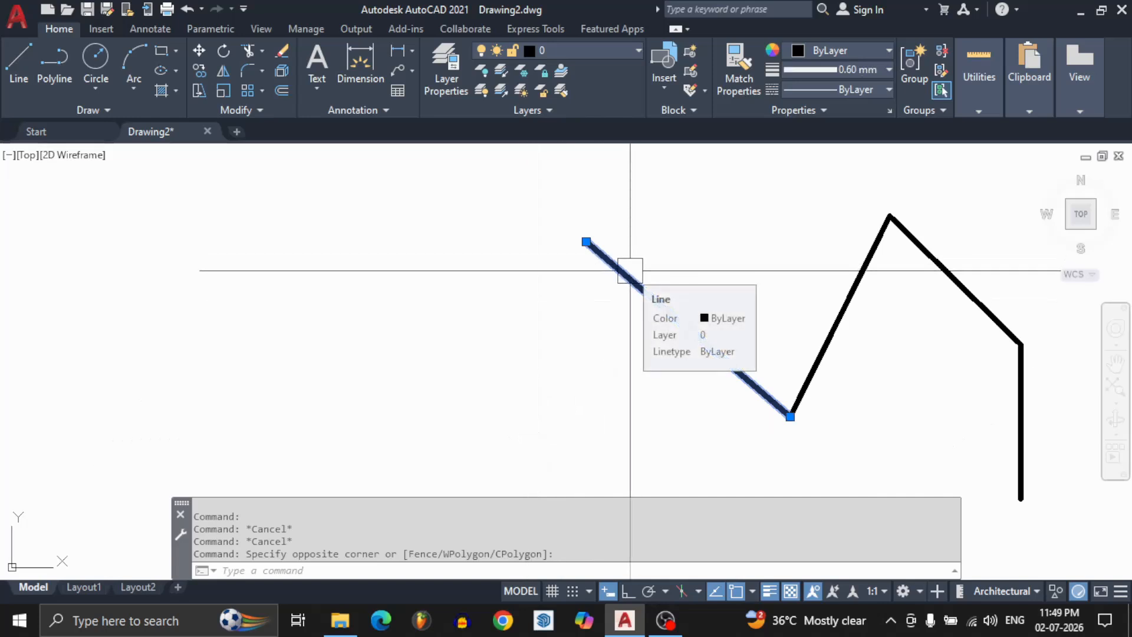
key("Escape")
key("Escape")
key("Escape")
scroll(599, 245, "up", 7)
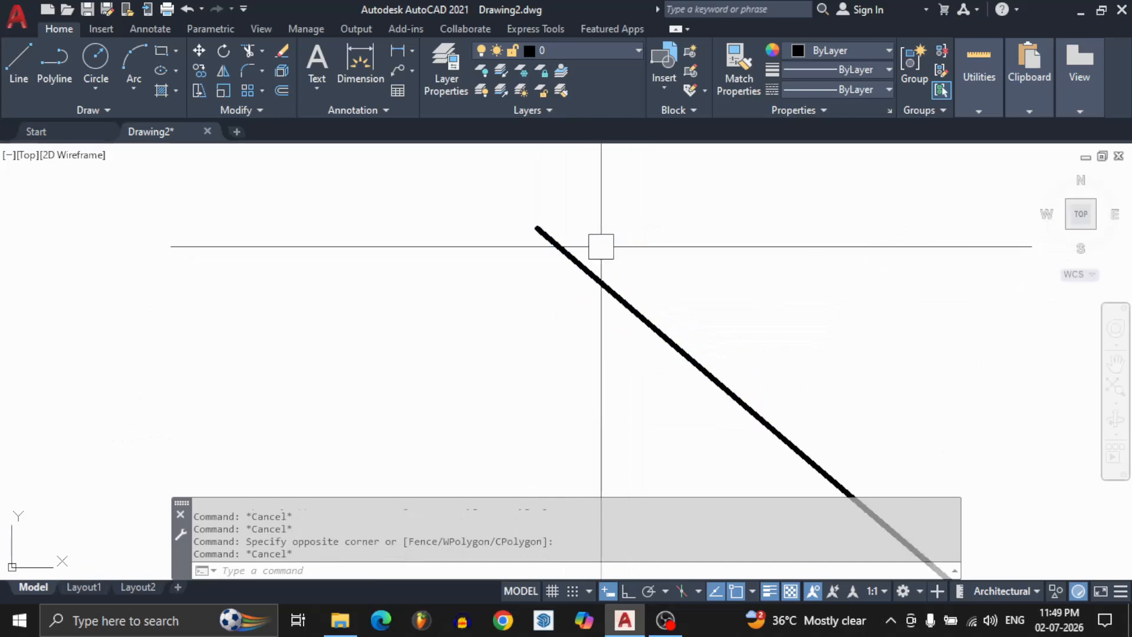
scroll(586, 260, "down", 9)
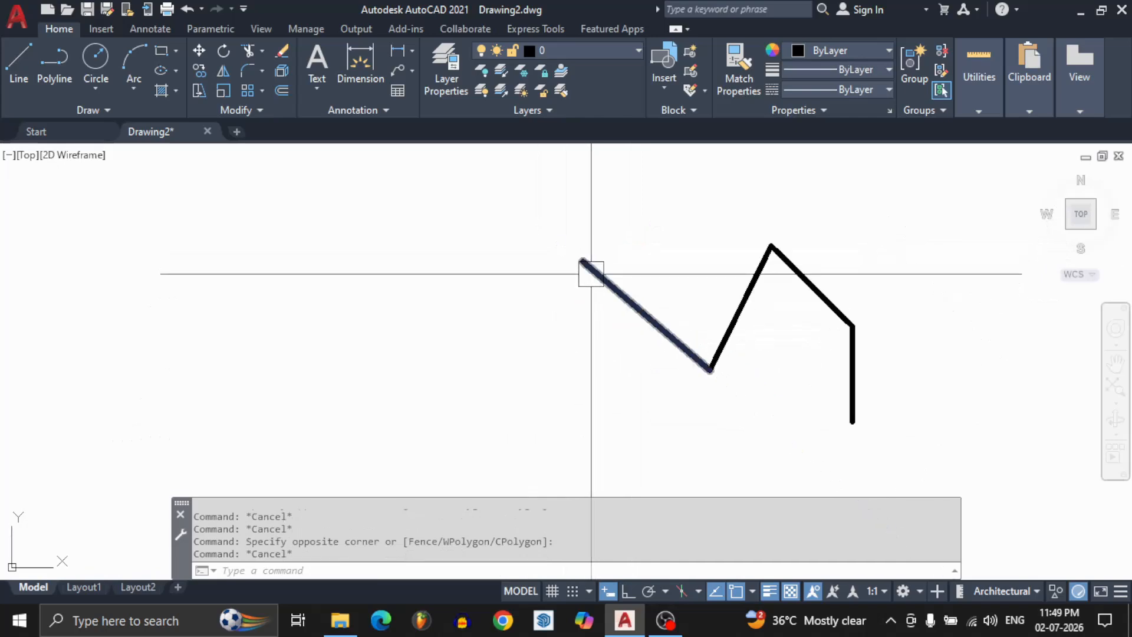
Turn off lineweight display with the zigzag's first segment selected, and clear the selection.
left_click(587, 263)
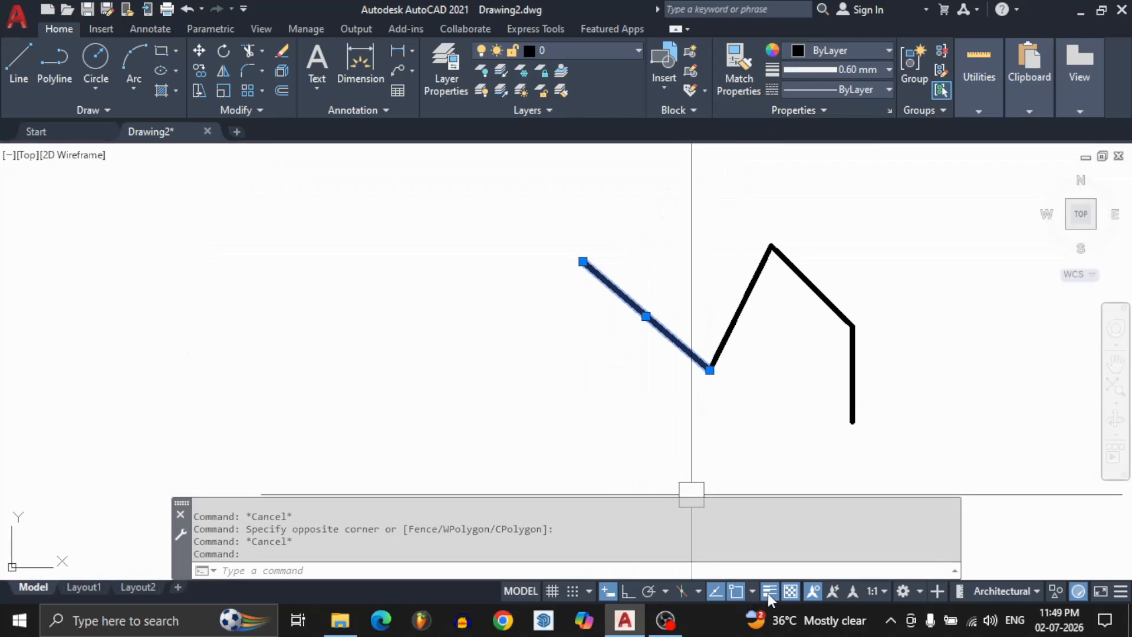
left_click(768, 592)
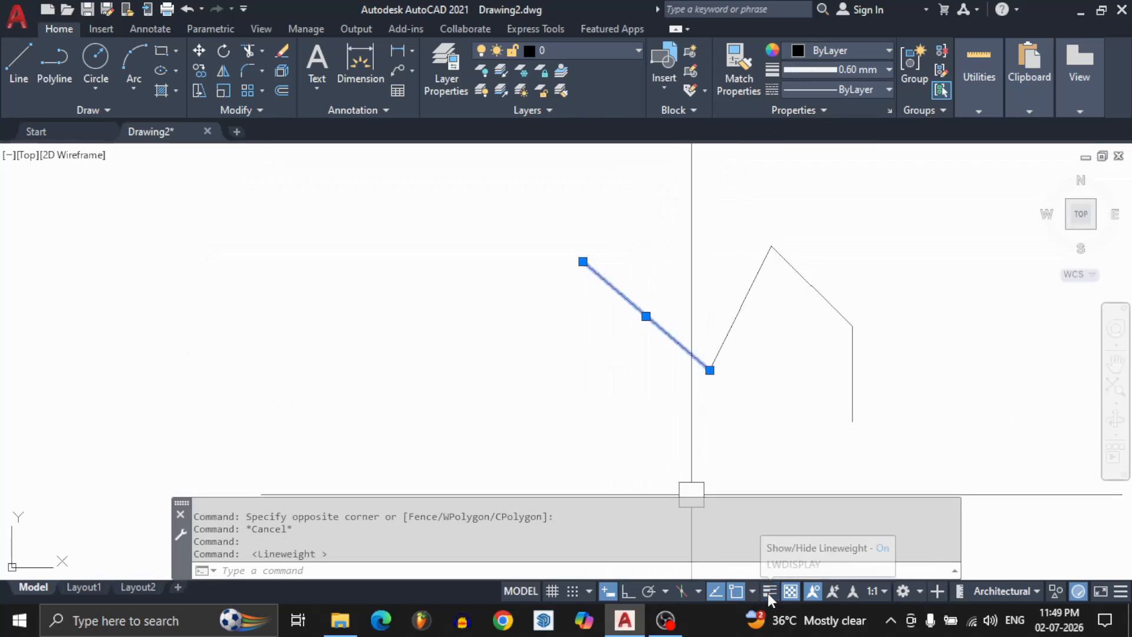
key("Escape")
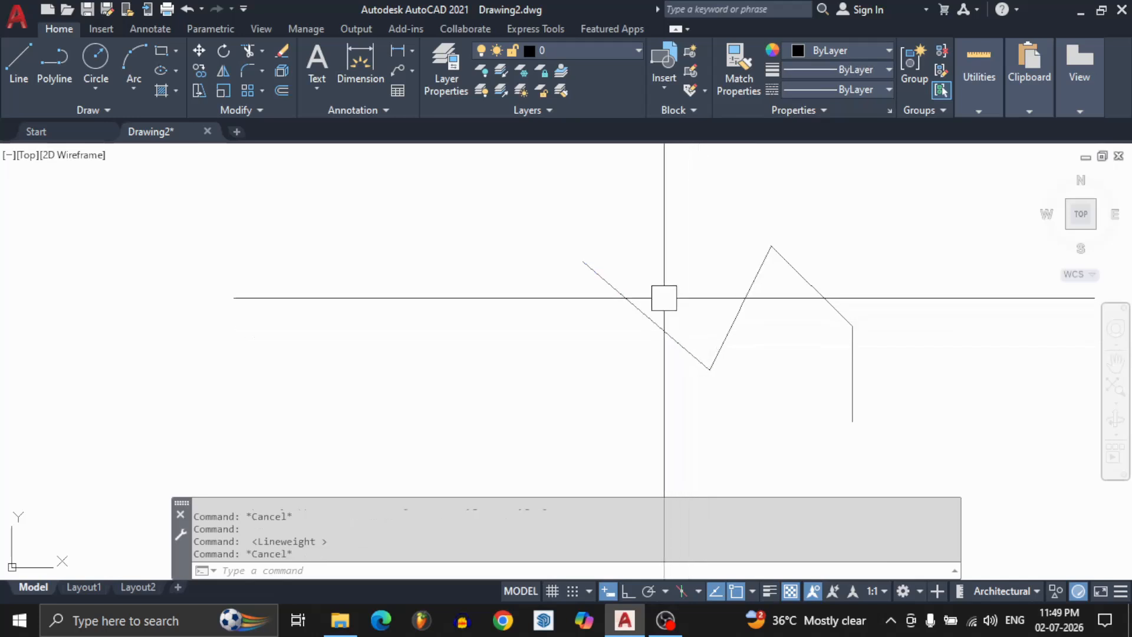
Set the lineweight of the zigzag's first two segments to 2.00 mm, and replace it with a much thinner value.
left_click(725, 267)
left_click(586, 388)
left_click(826, 70)
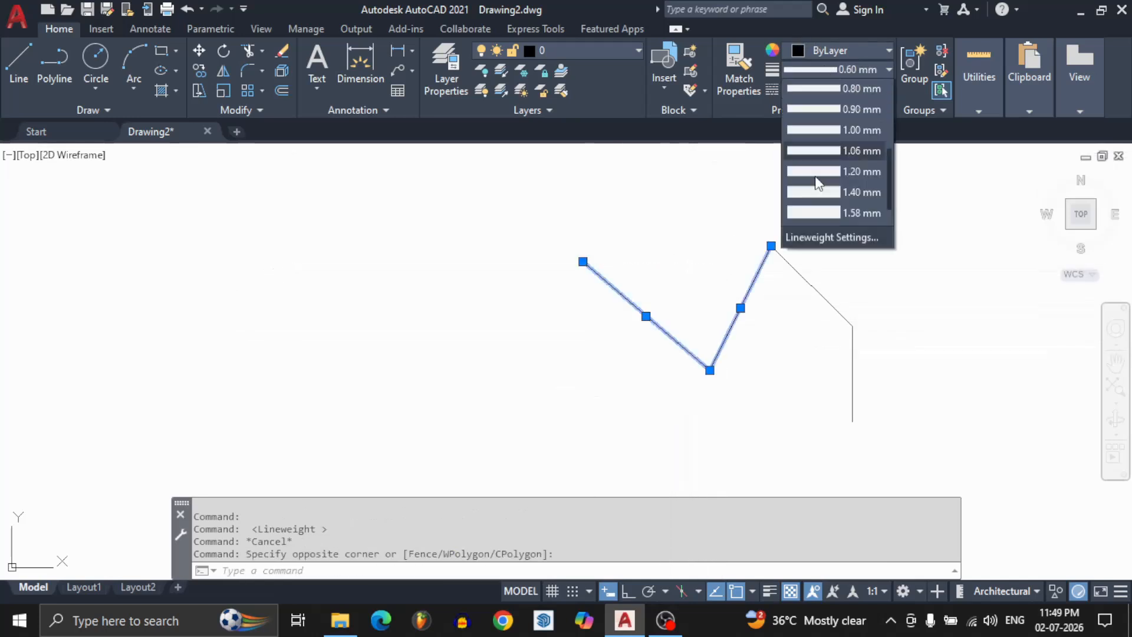
left_click(802, 226)
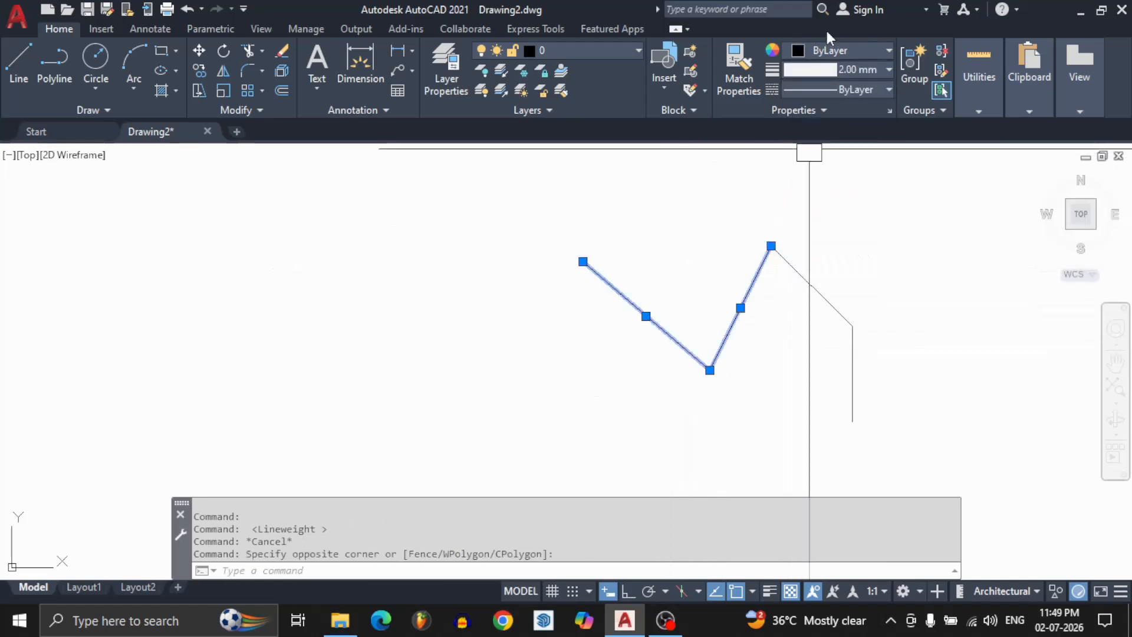
left_click(811, 73)
scroll(809, 175, "up", 1)
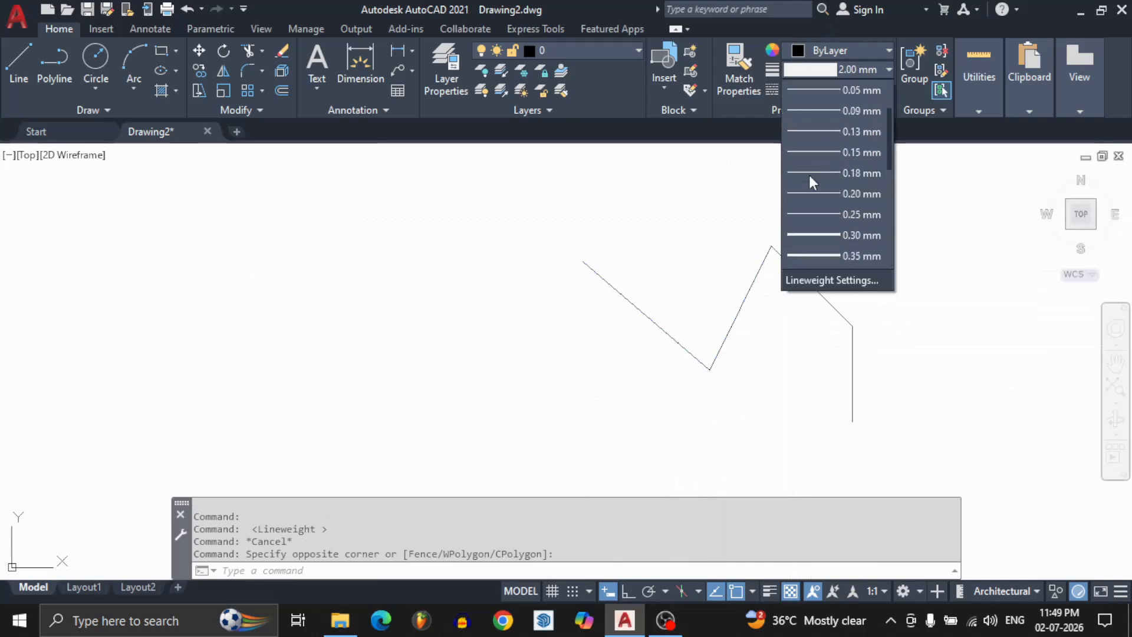
left_click(812, 186)
key("Escape")
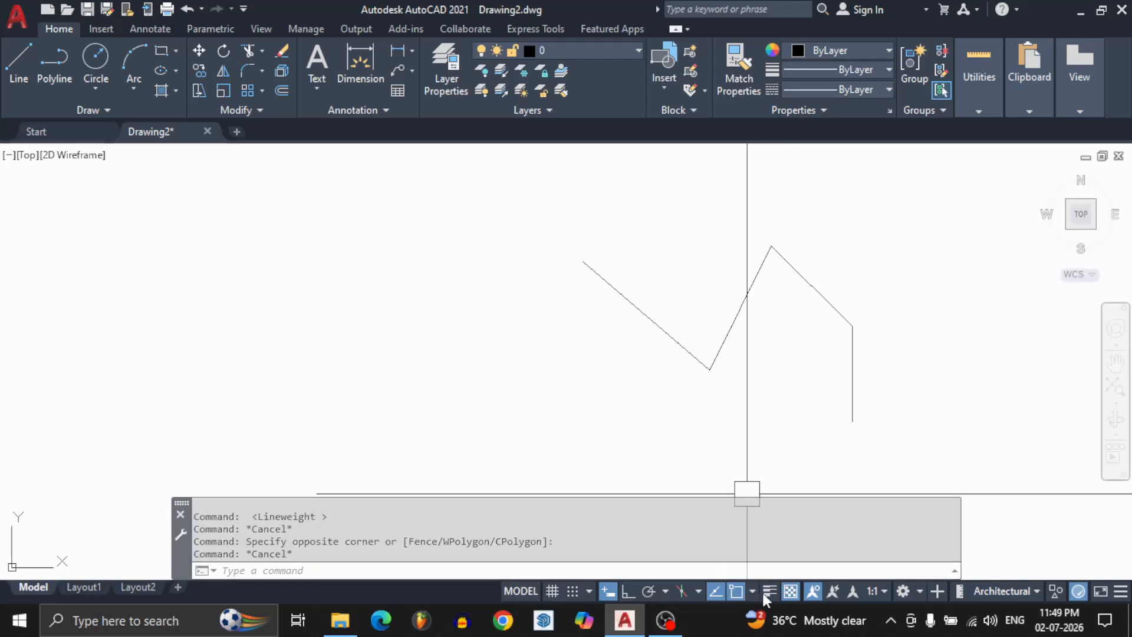
Turn lineweight display back on and compare the thickness of the zigzag's segments at different zoom levels.
left_click(770, 591)
scroll(673, 268, "down", 2)
scroll(674, 268, "down", 2)
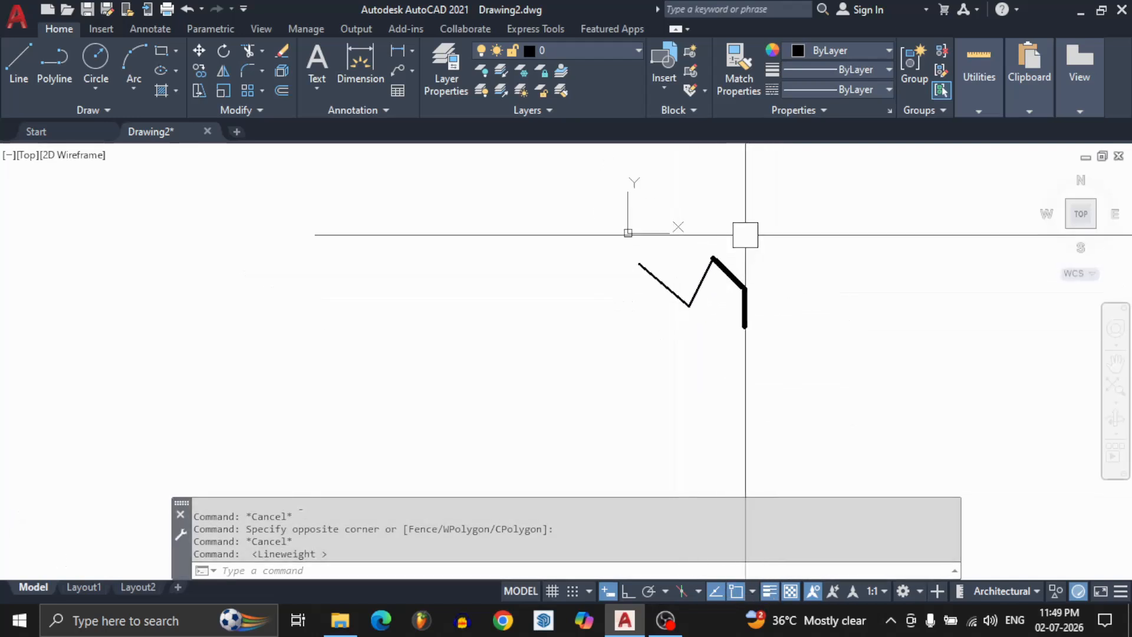
scroll(722, 269, "up", 5)
scroll(722, 269, "down", 5)
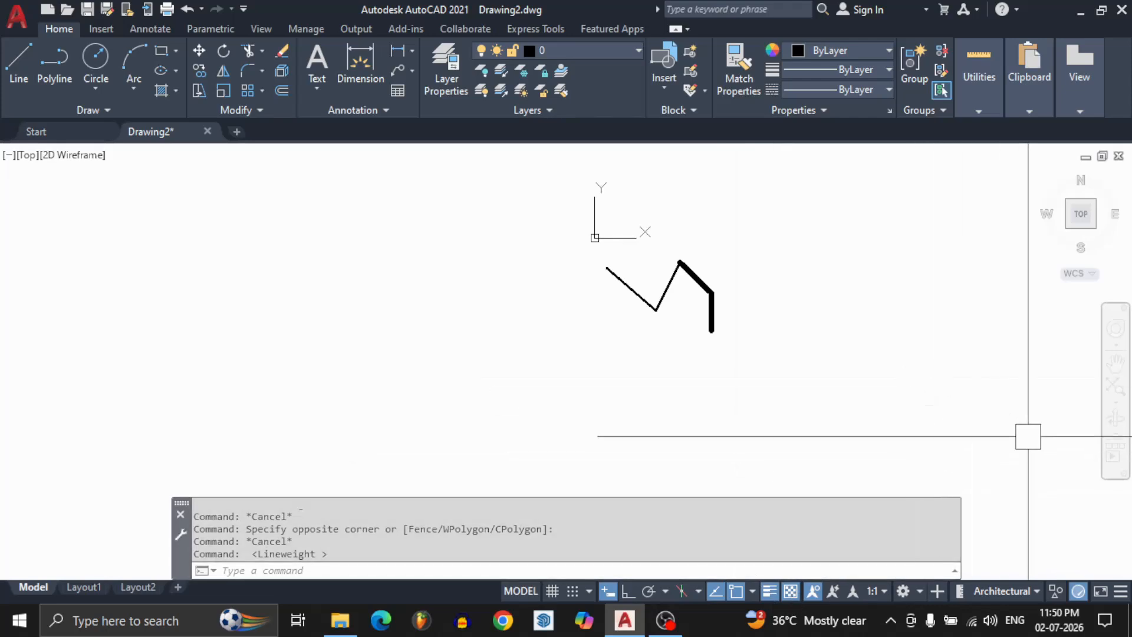
Add the Quick Properties toggle to the status bar through its customization list.
left_click(1122, 595)
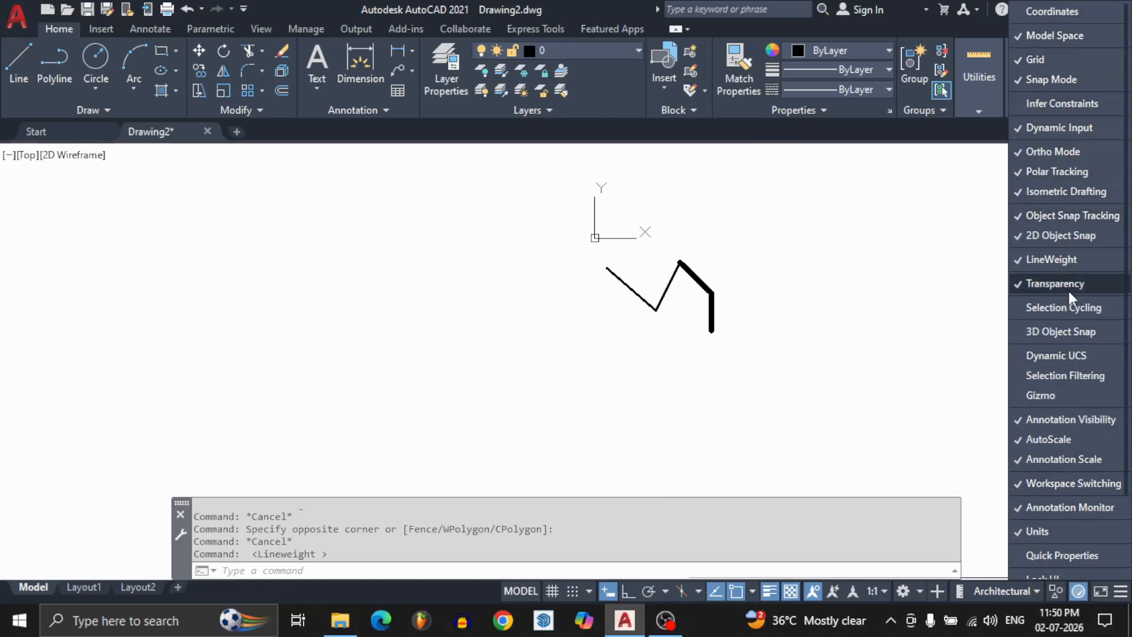
scroll(1056, 507, "down", 2)
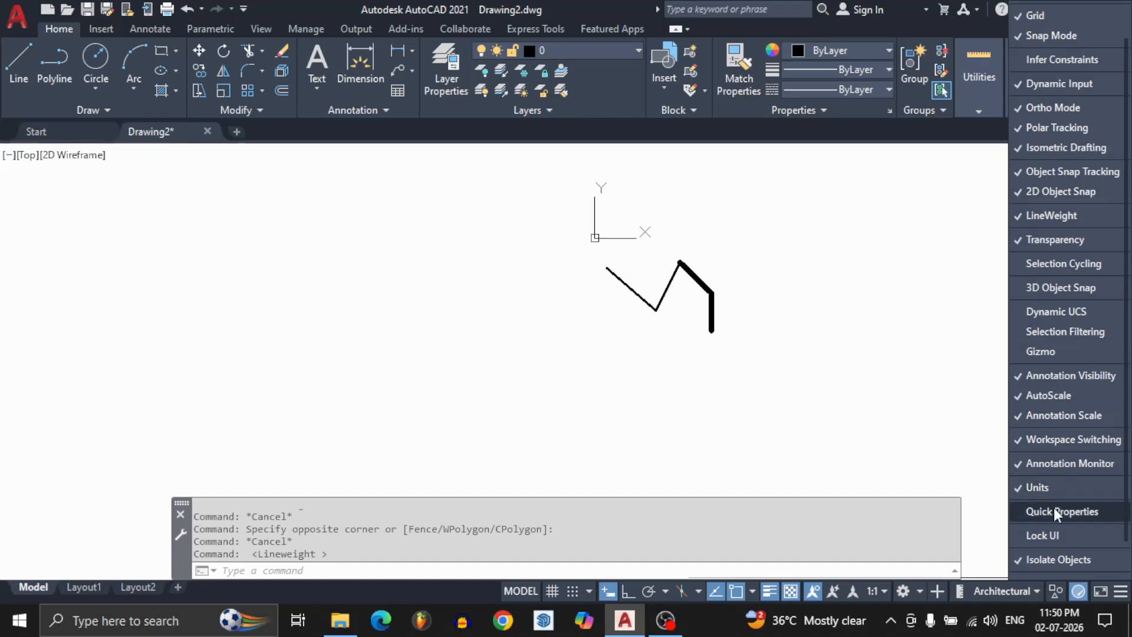
left_click(1054, 511)
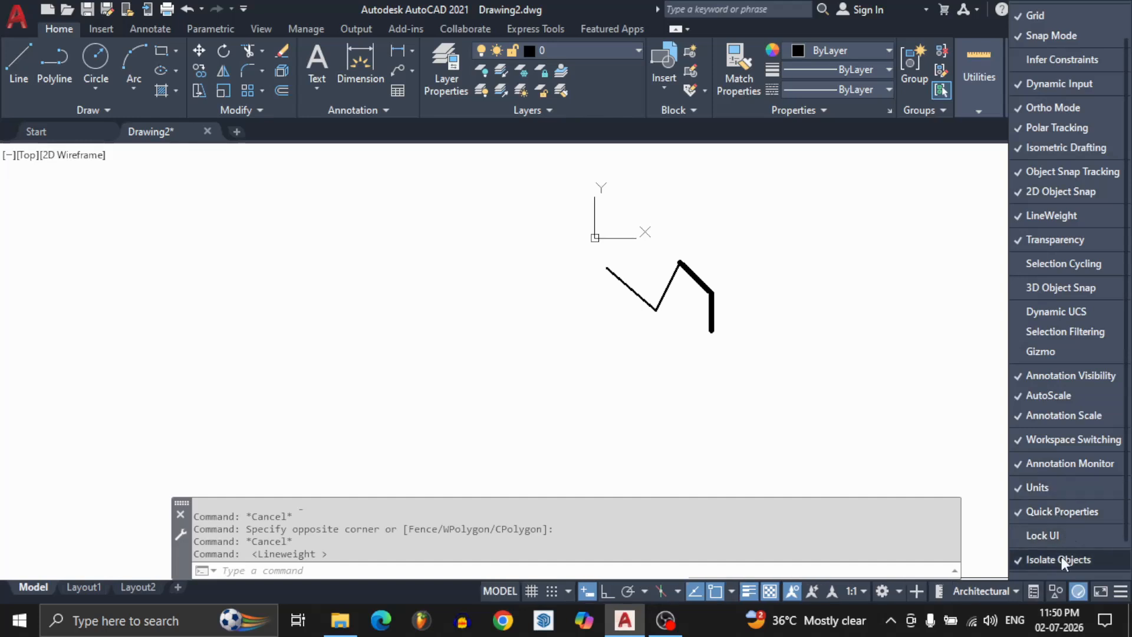
scroll(1063, 413, "up", 2)
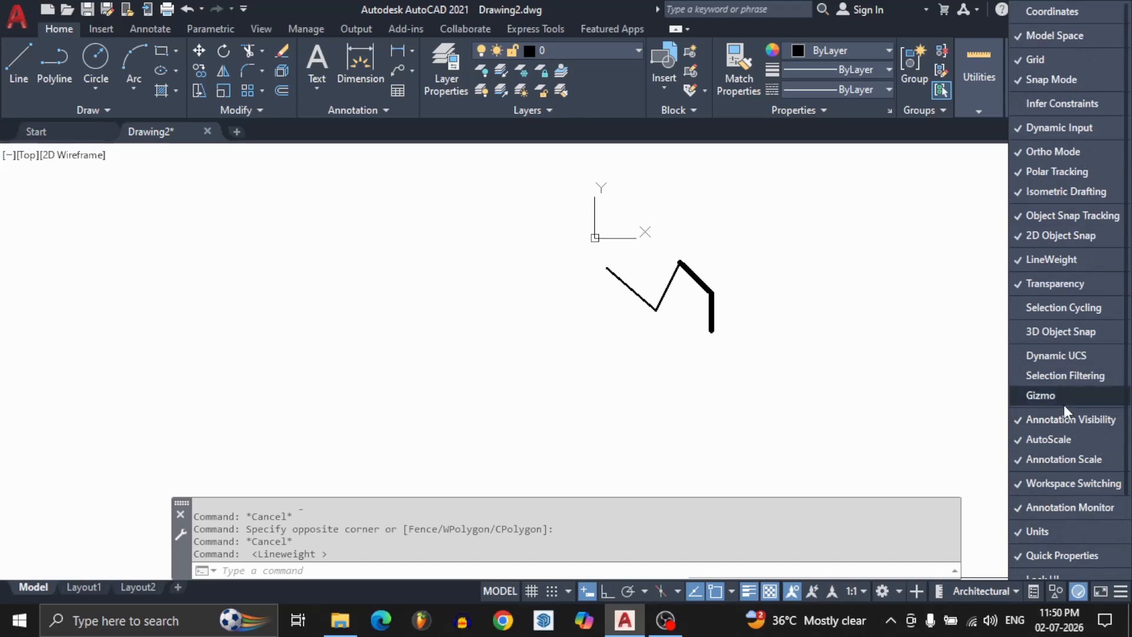
left_click(911, 345)
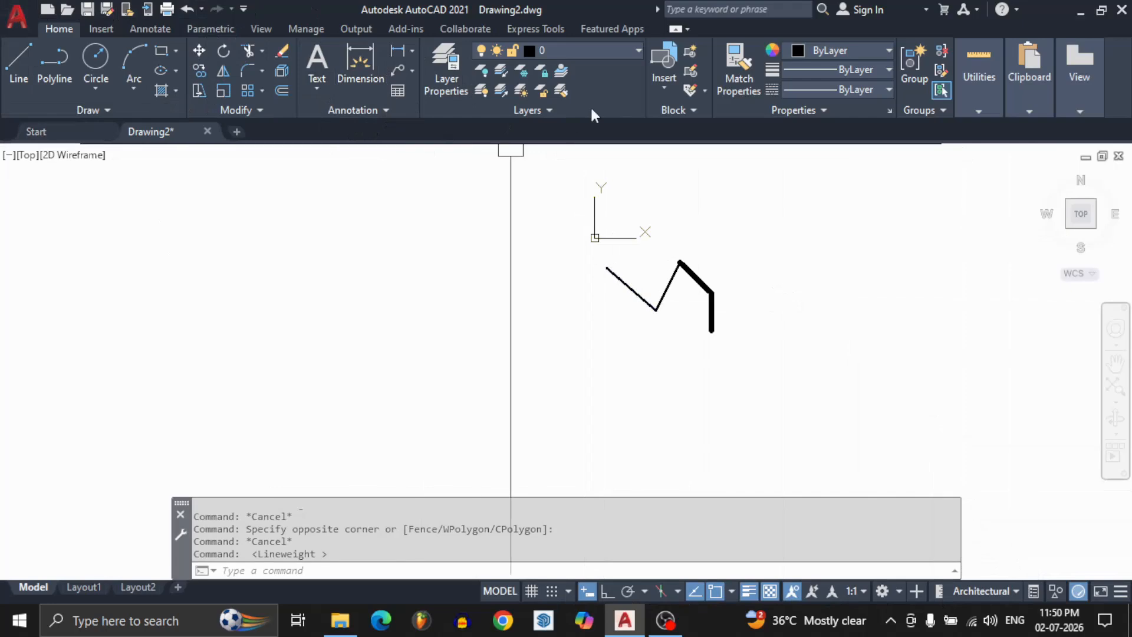
Erase all segments of the zigzag using a crossing selection.
left_click(755, 238)
left_click(635, 339)
type("E")
key("Return")
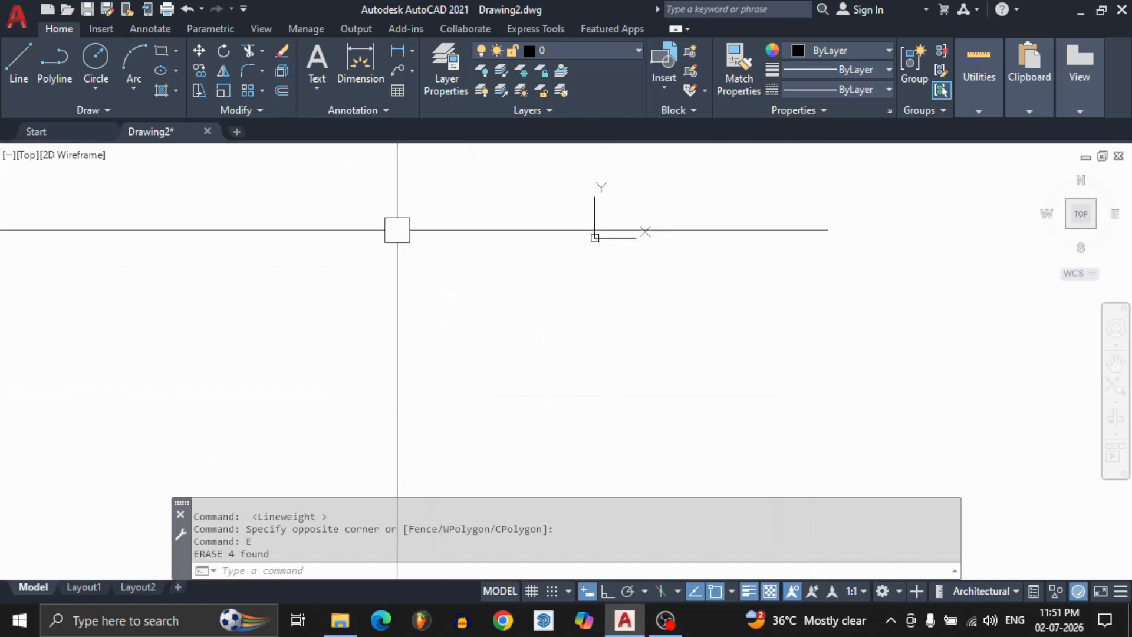
left_click(381, 205)
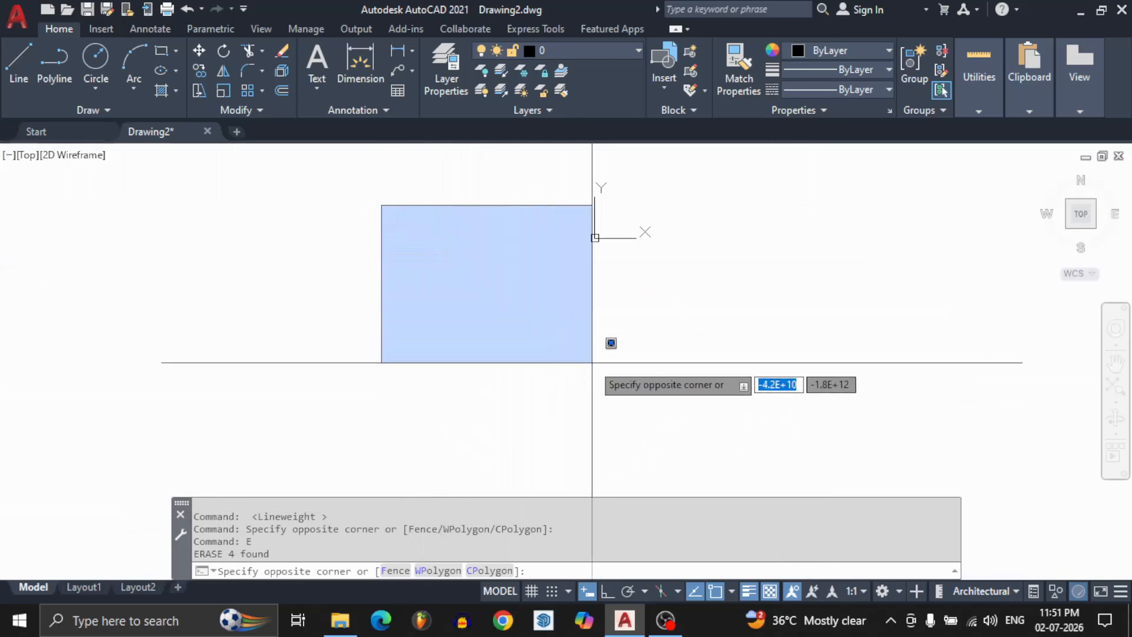
left_click(655, 457)
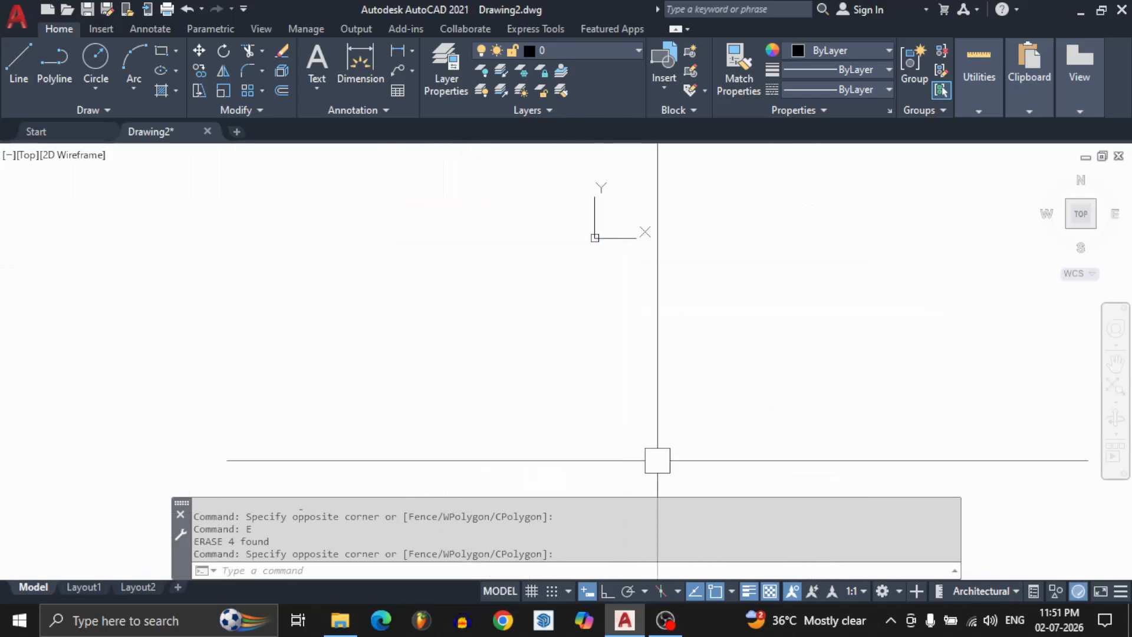
left_click(668, 443)
left_click(379, 212)
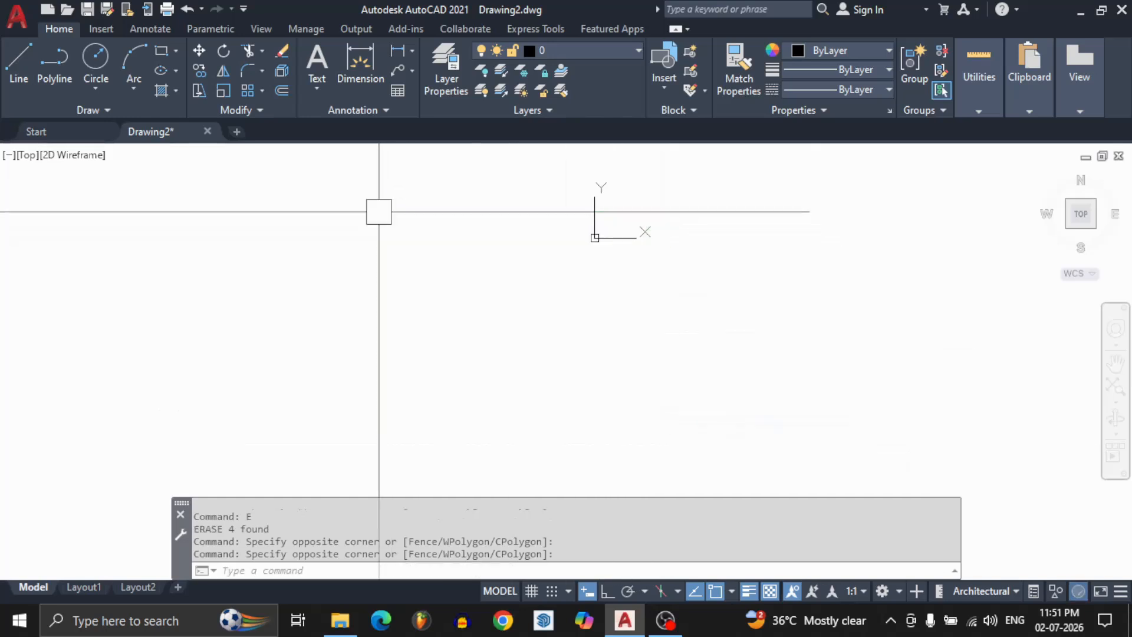
left_click(350, 198)
left_click(545, 406)
left_click(590, 460)
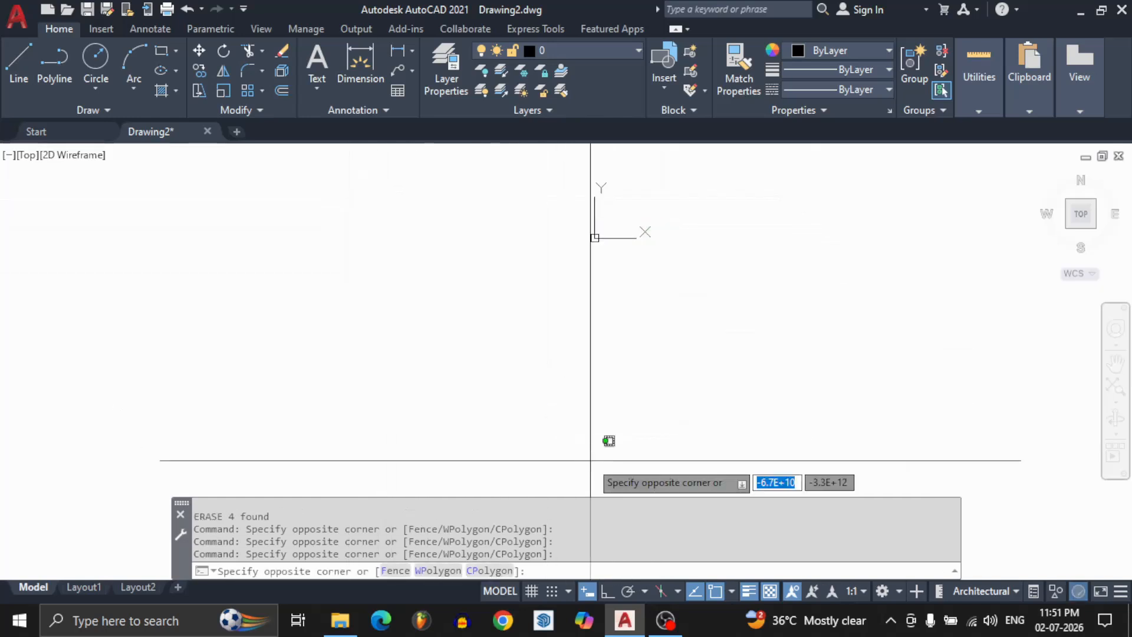
left_click(326, 235)
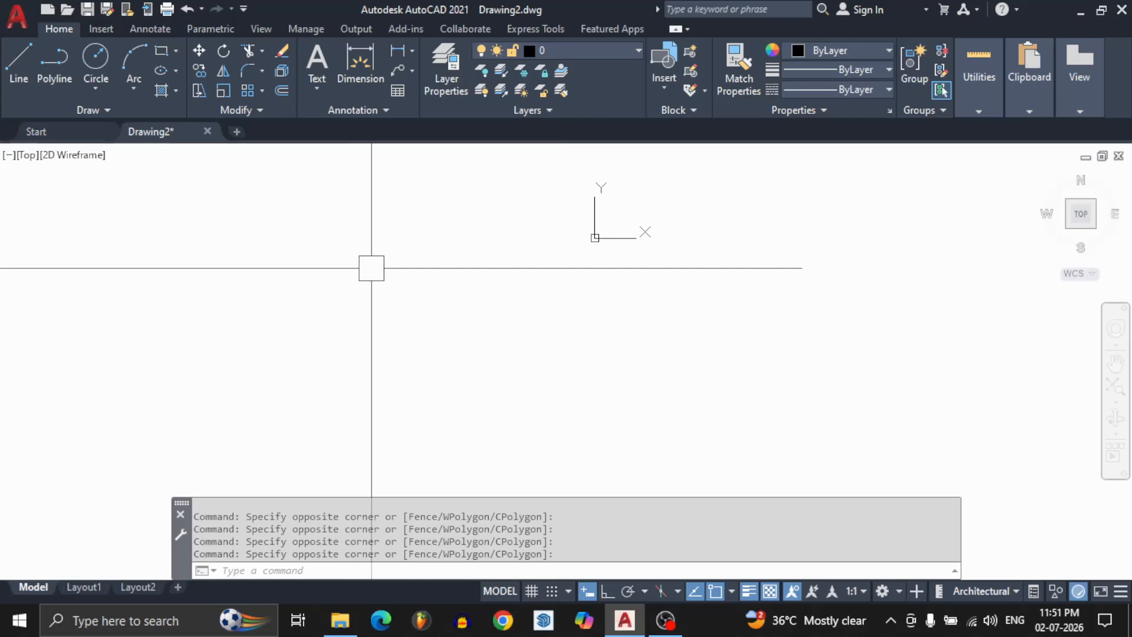
Review the length type and precision in the drawing units settings, leaving them as they are.
type("un")
key("Return")
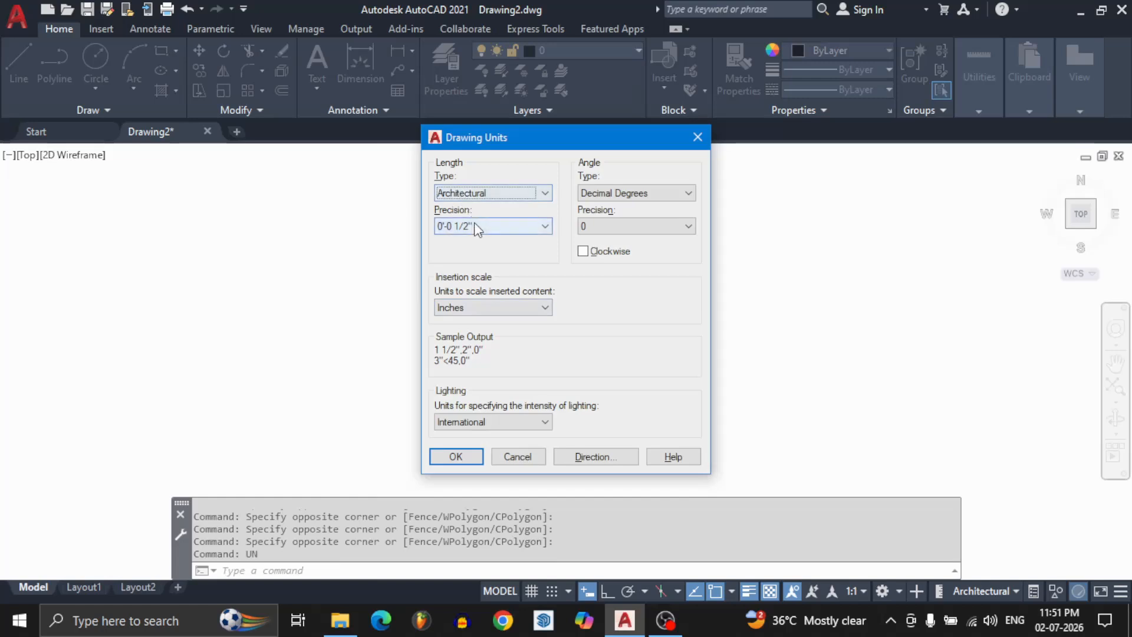
left_click(531, 462)
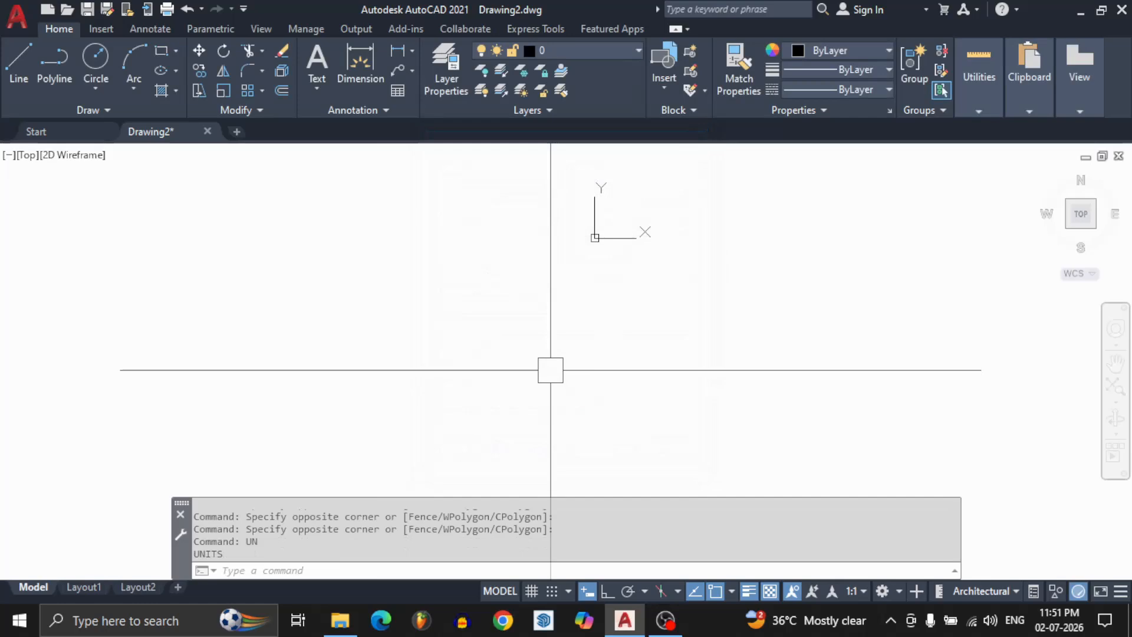
type("d")
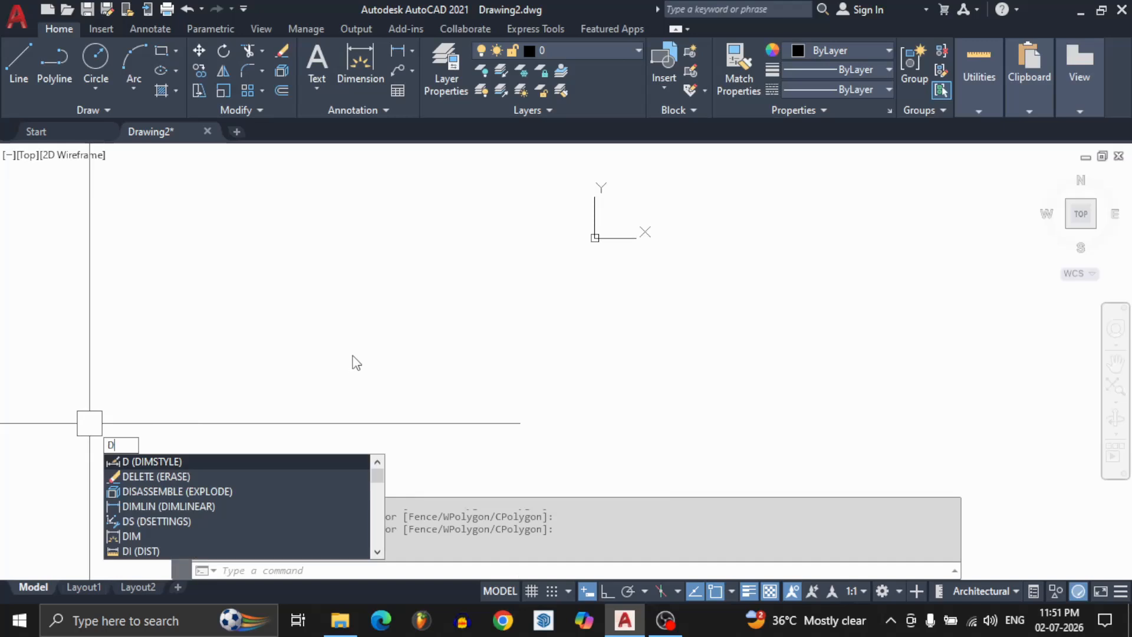
key("Return")
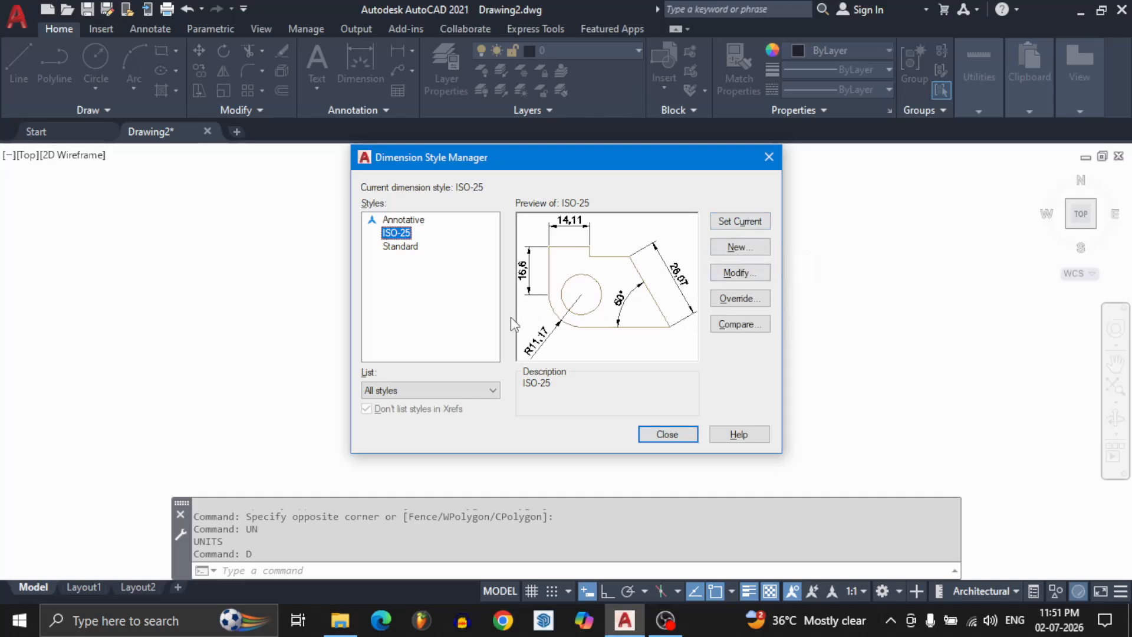
left_click(411, 250)
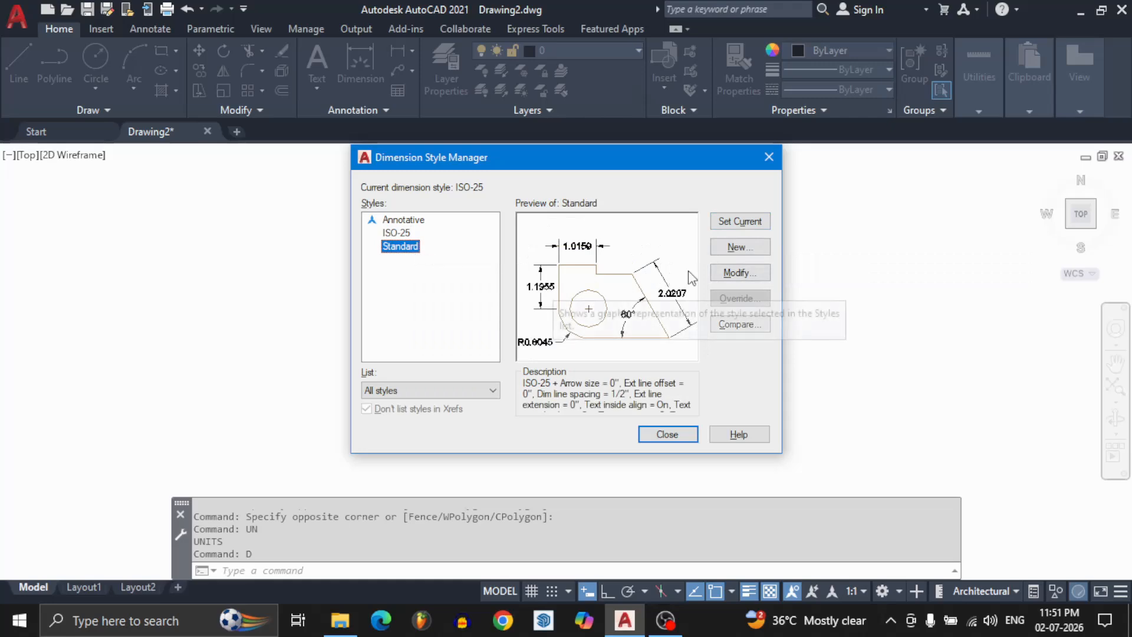
left_click(747, 273)
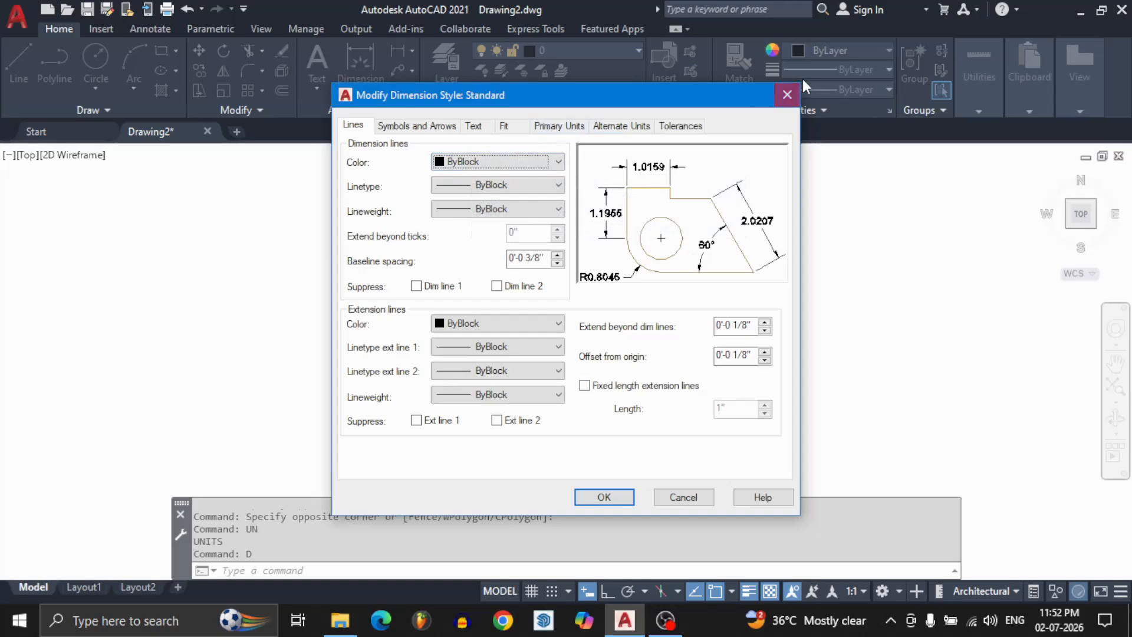
left_click(787, 95)
left_click(768, 157)
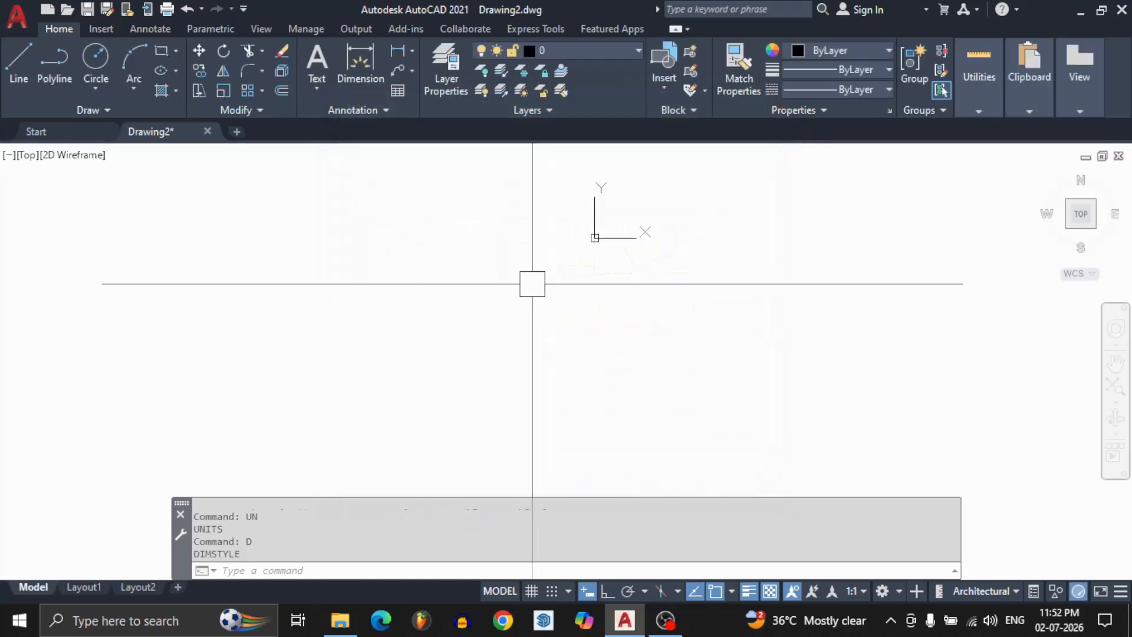
Make Standard the current dimension style.
type("d")
key("Return")
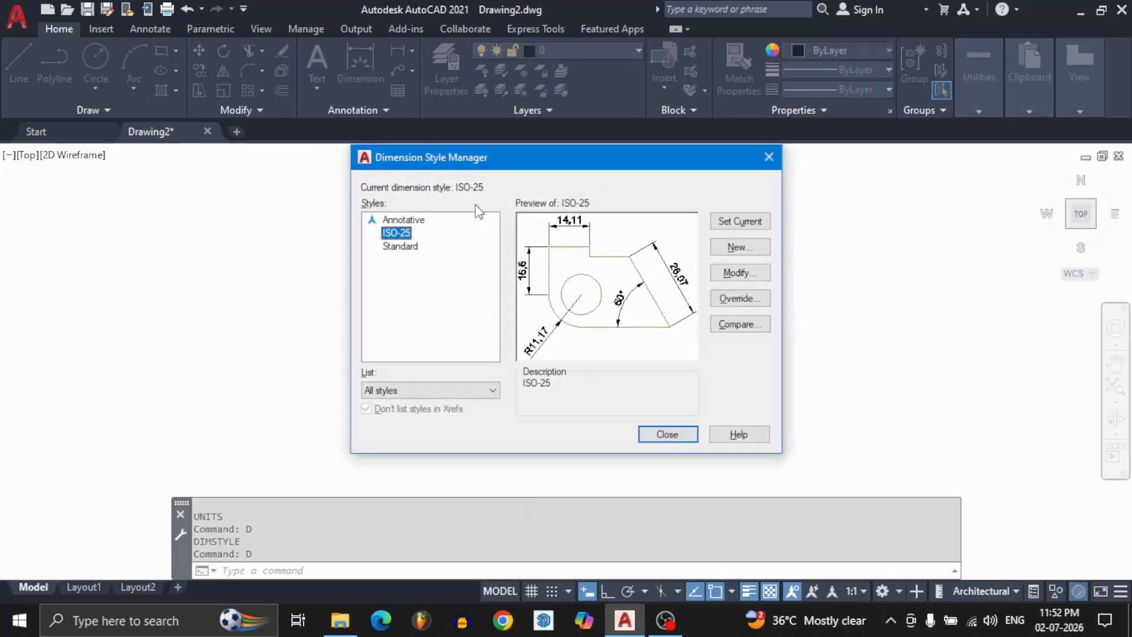
left_click(411, 246)
left_click(740, 221)
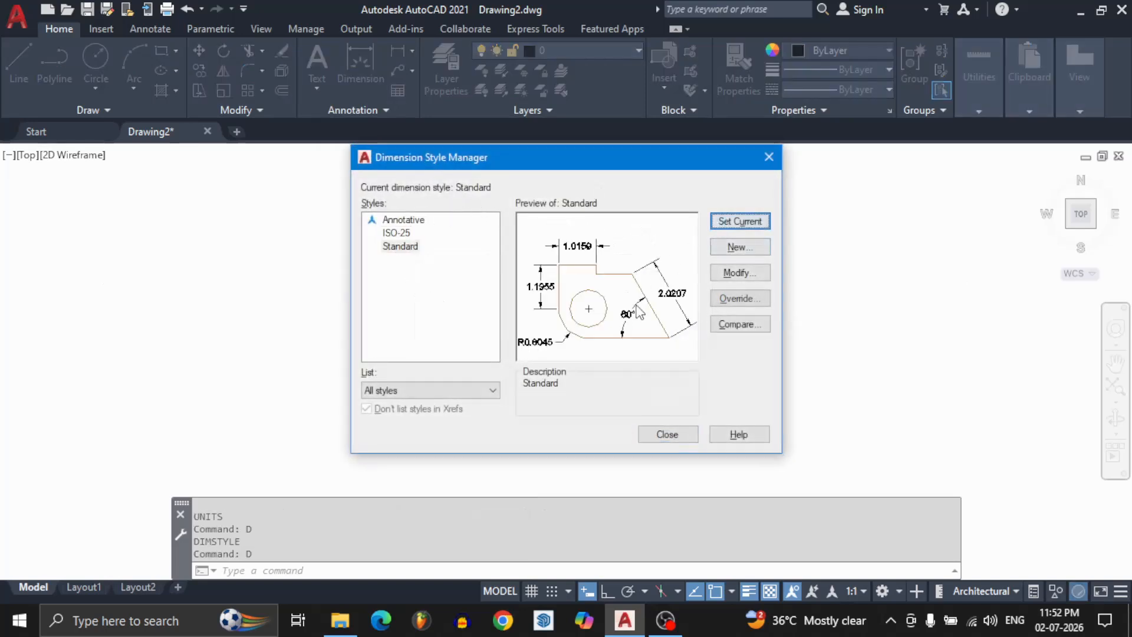
Set the Standard dimension style's primary units to Architectural with 0'-0 1/2" precision, and keep the style current.
left_click(721, 273)
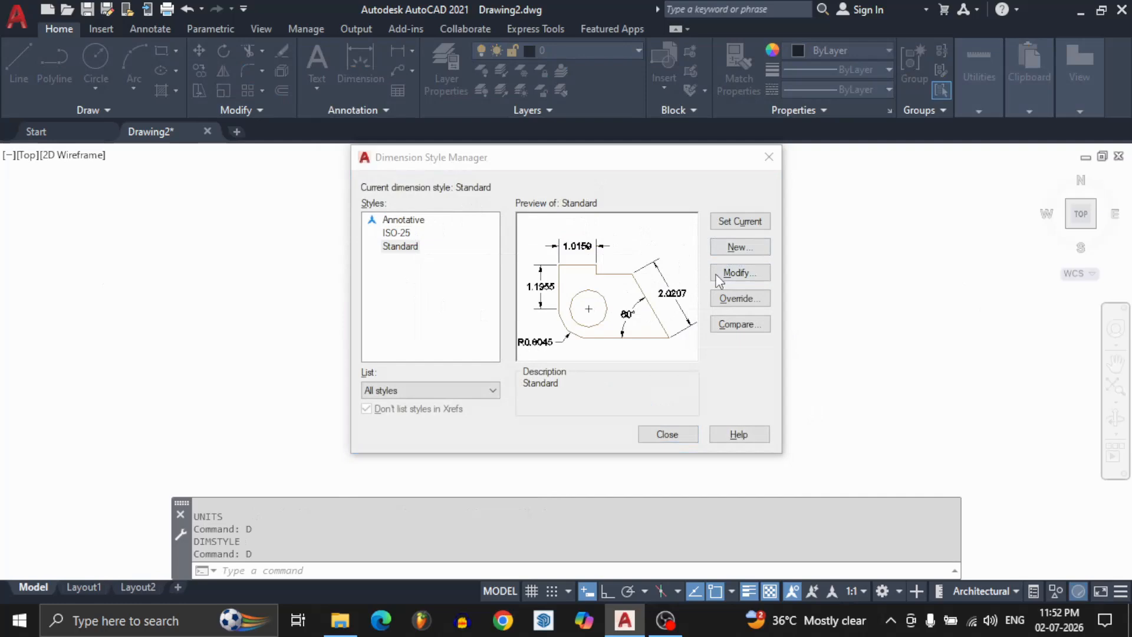
left_click(554, 126)
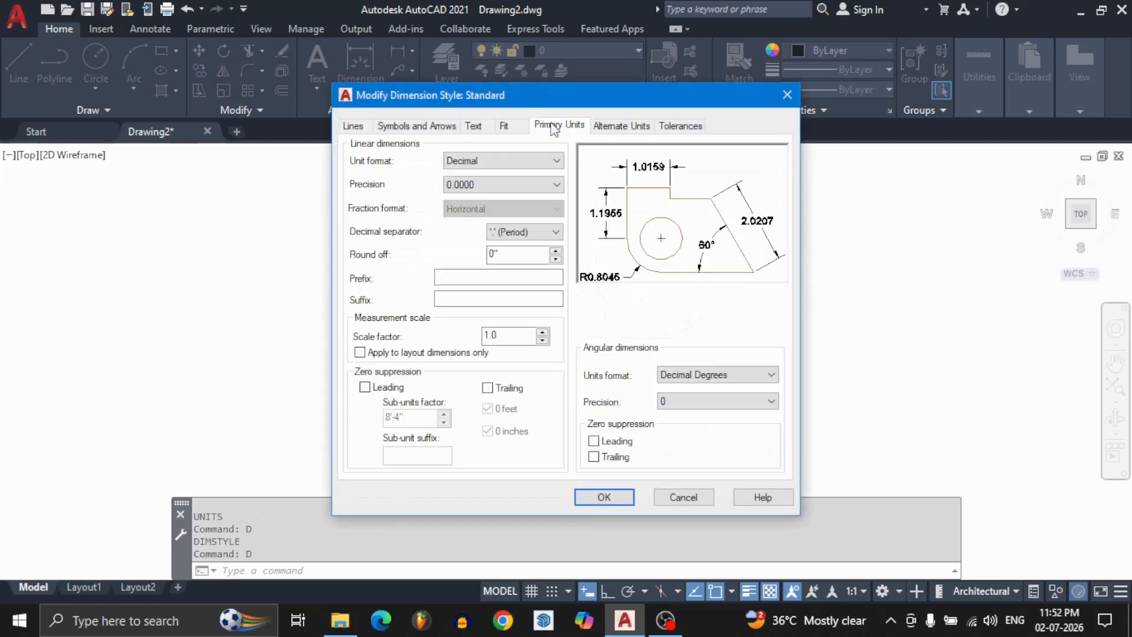
left_click(483, 164)
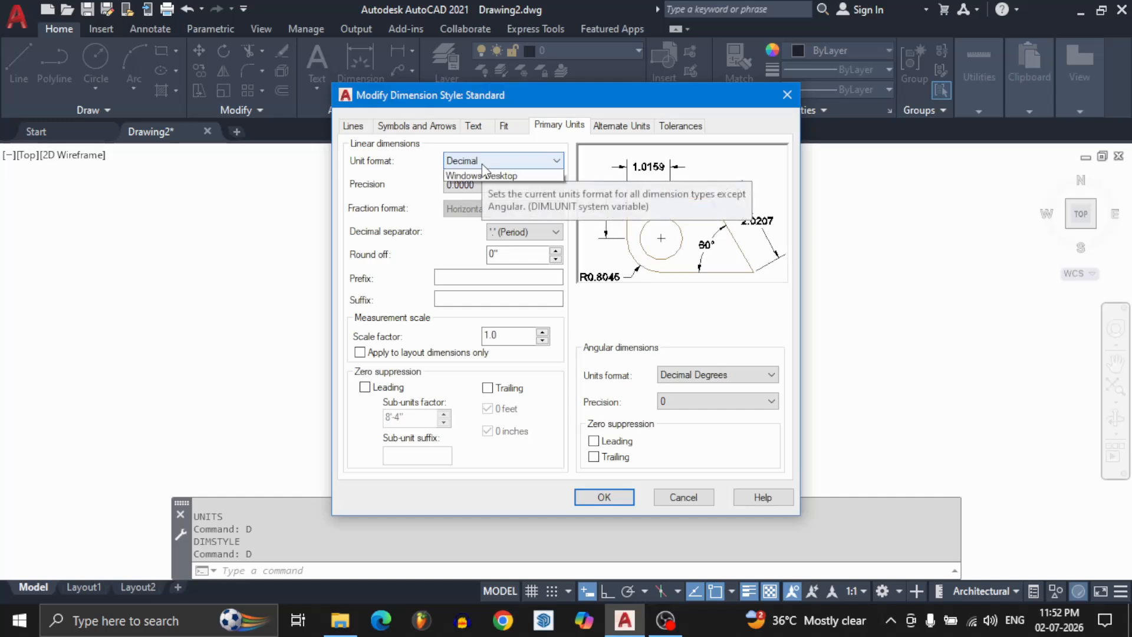
left_click(488, 209)
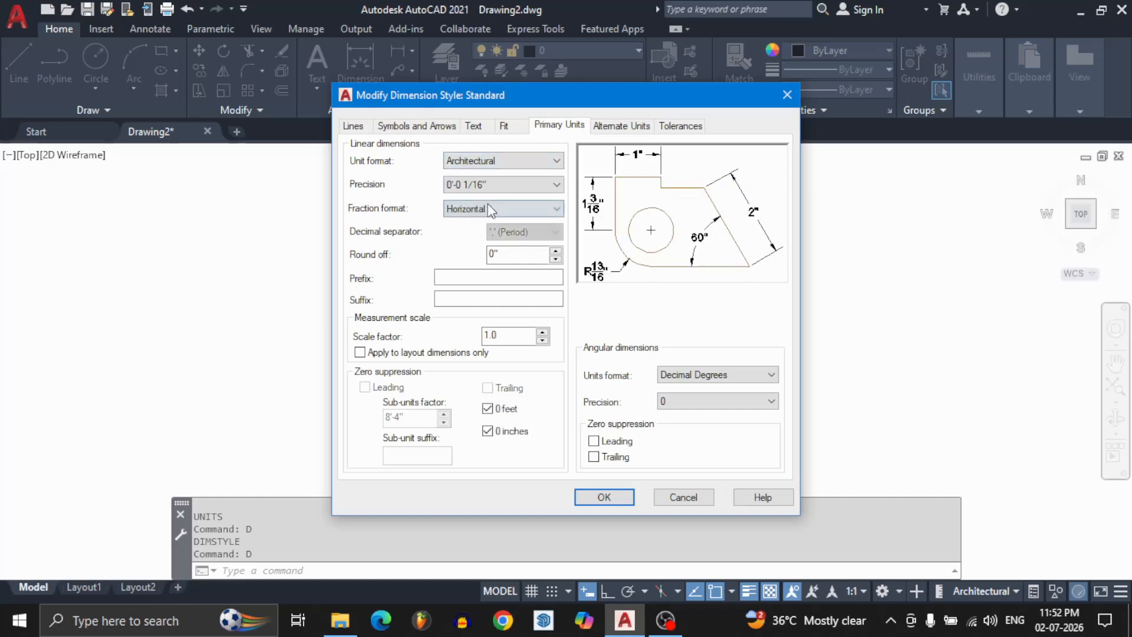
left_click(487, 185)
left_click(491, 210)
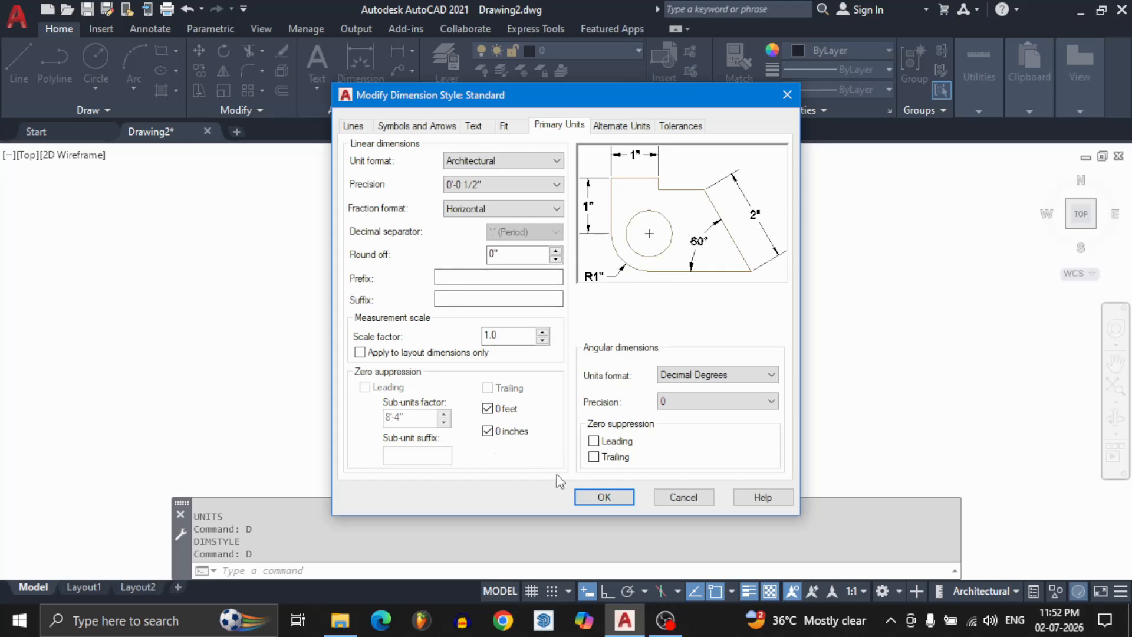
left_click(604, 497)
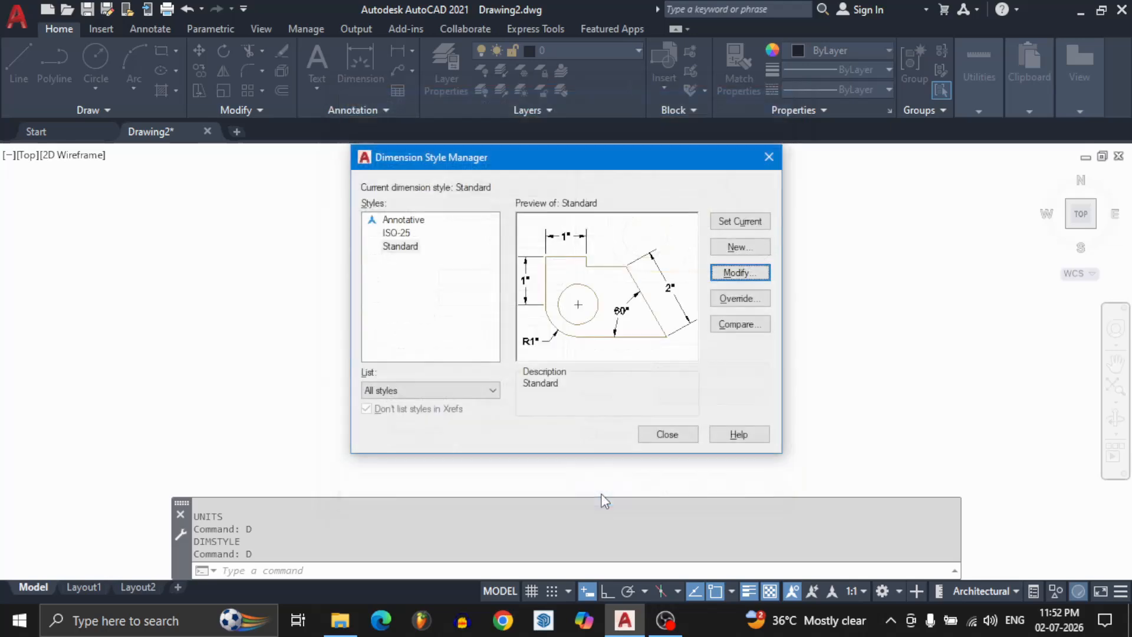
left_click(739, 222)
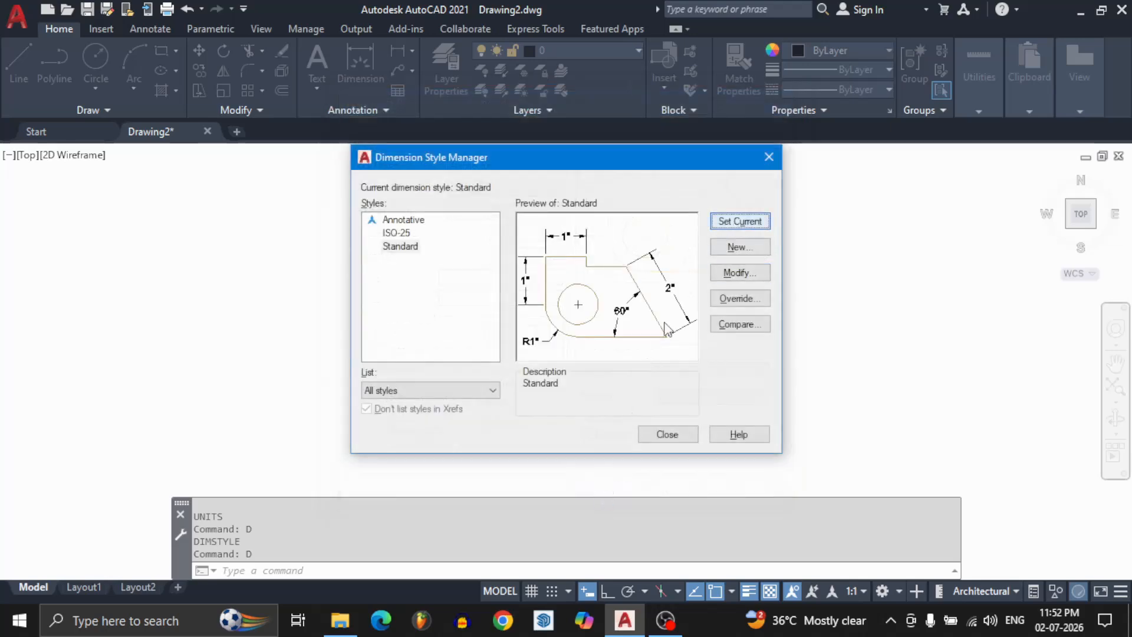
left_click(667, 434)
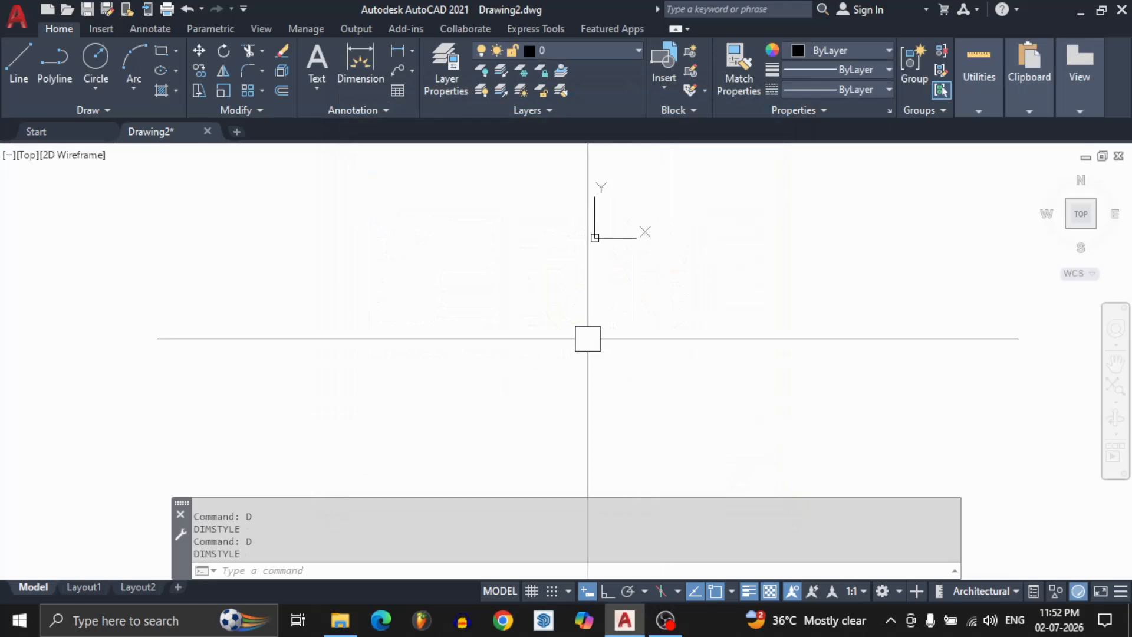
Draw a horizontal line 11' long in the empty drawing area with ortho mode turned on.
type("L")
key("Return")
left_click(436, 273)
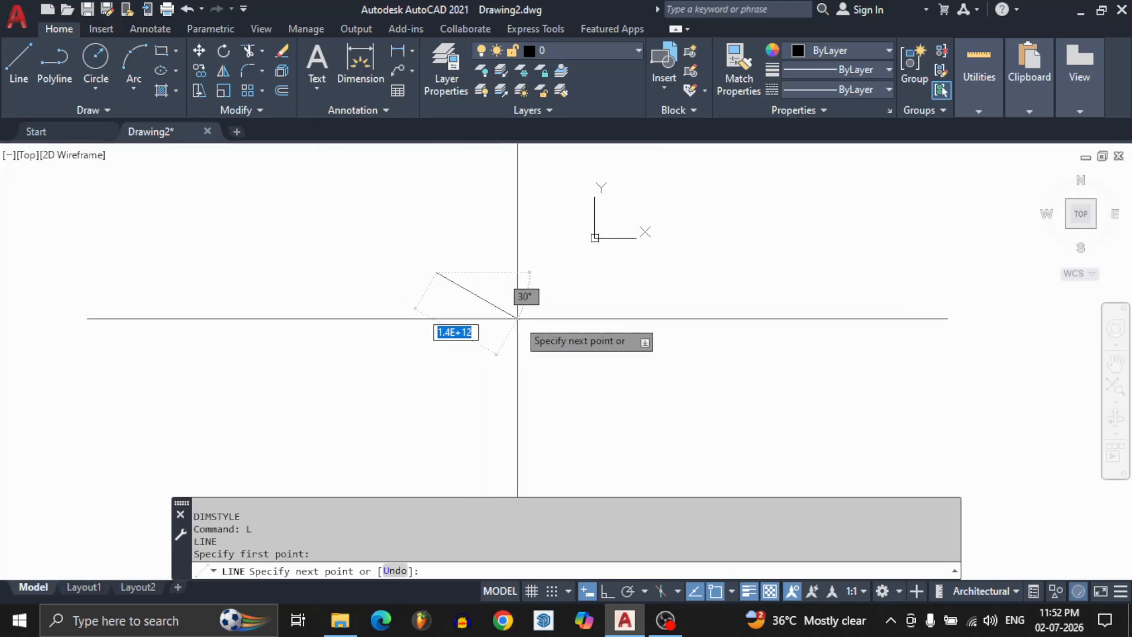
key("shift")
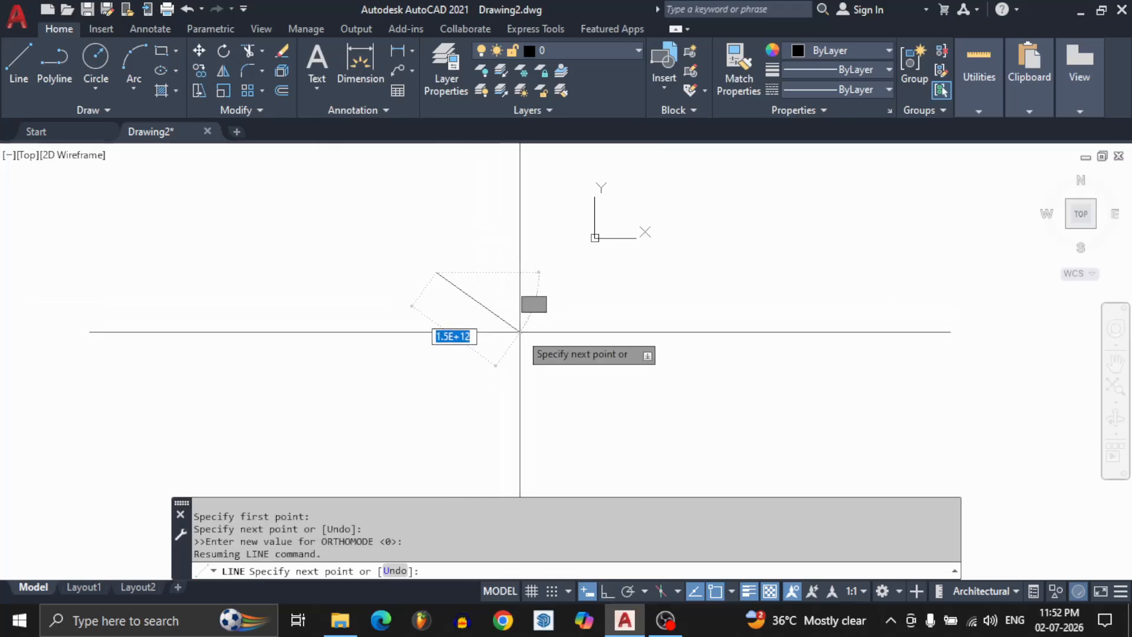
left_click(606, 592)
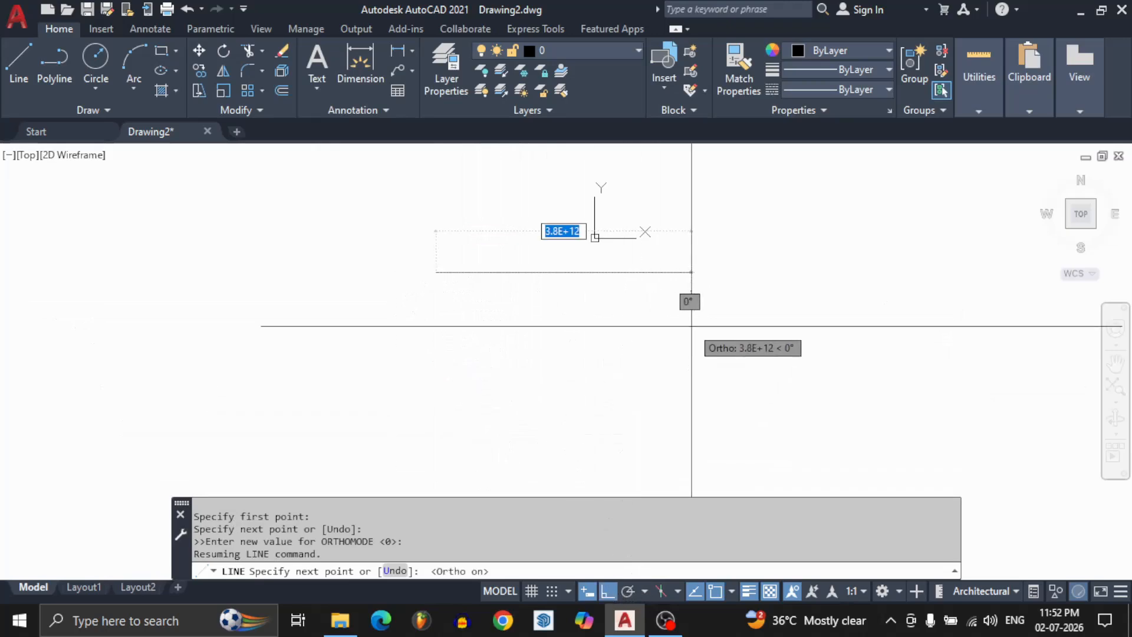
type("11")
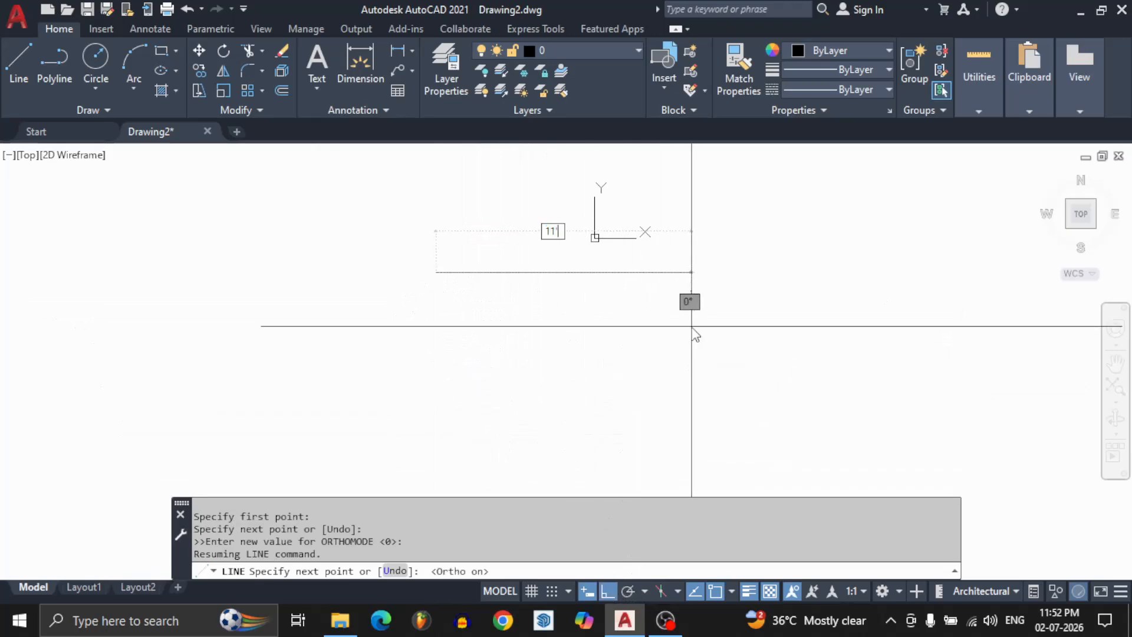
type("'")
key("Return")
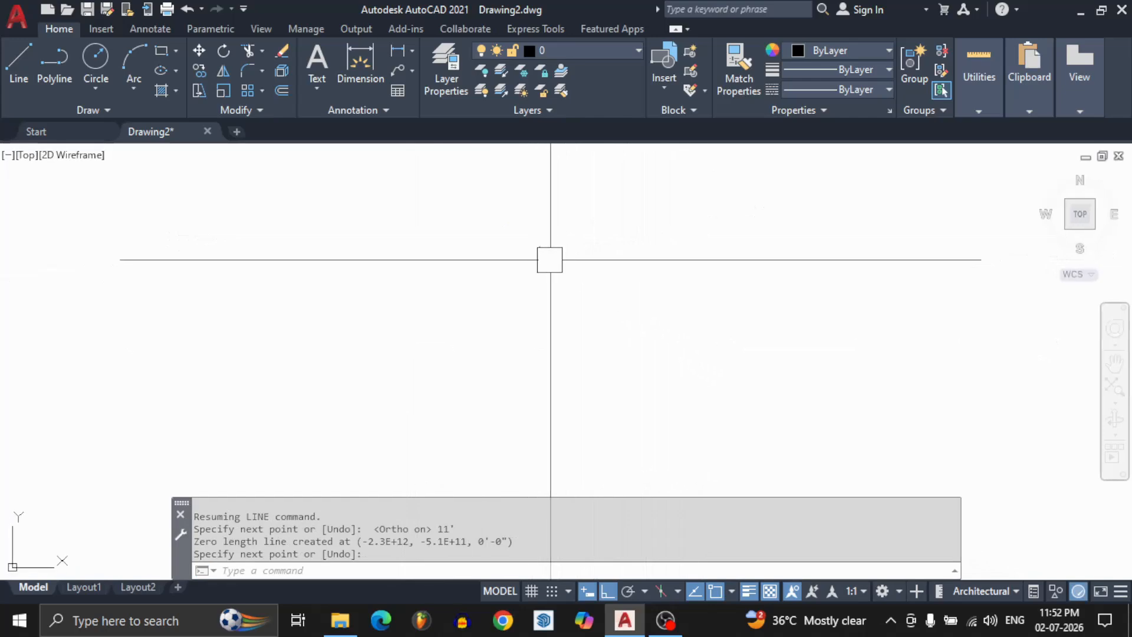
scroll(539, 247, "down", 10)
scroll(534, 326, "up", 5)
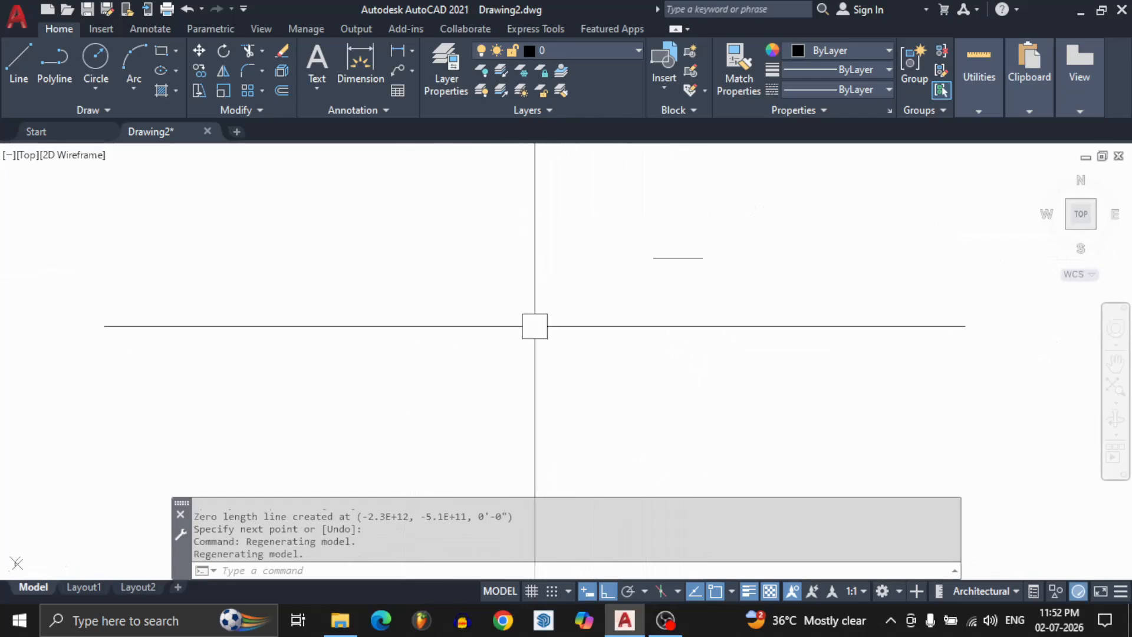
scroll(682, 271, "up", 6)
middle_click_drag(682, 270, 609, 293)
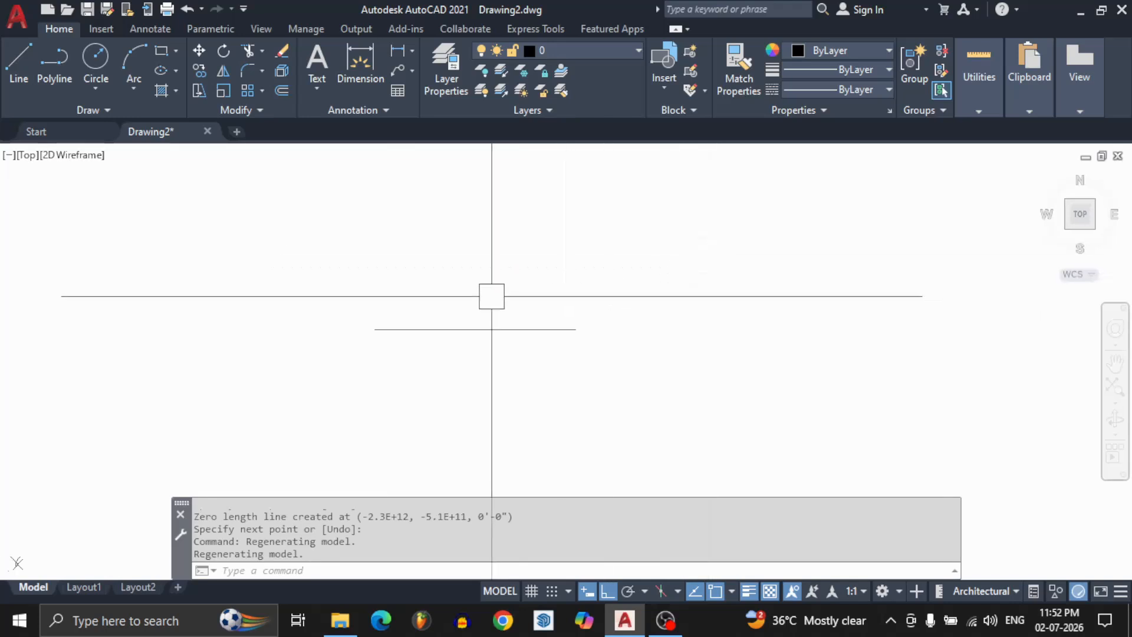
Add a linear dimension just above the 11' horizontal line by selecting the line as the object to dimension.
type("d")
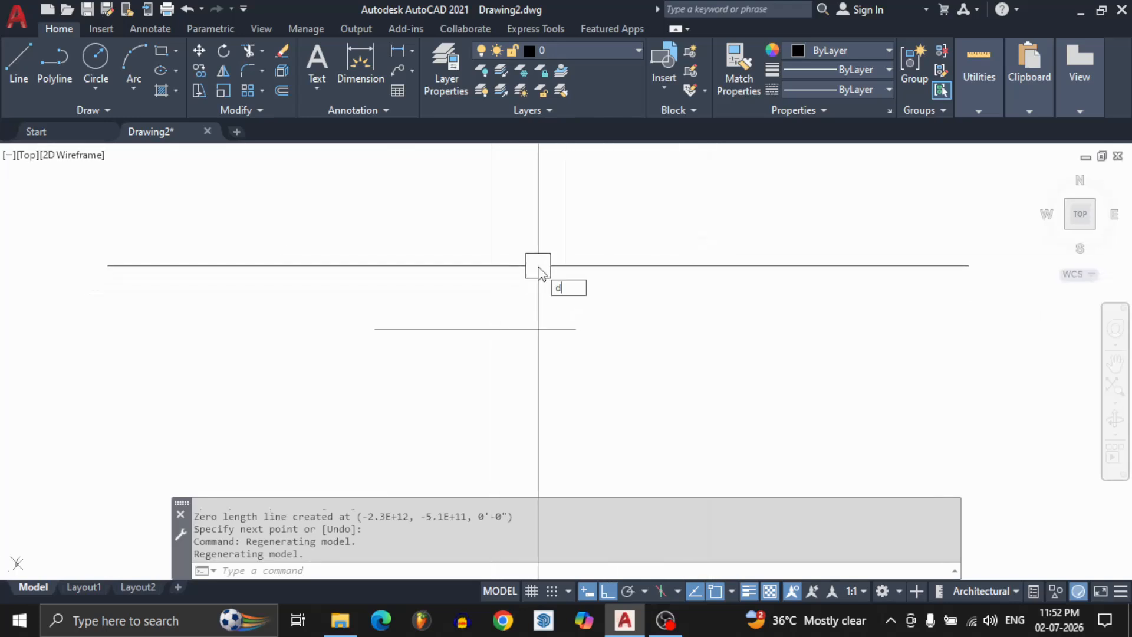
type("li")
key("Return")
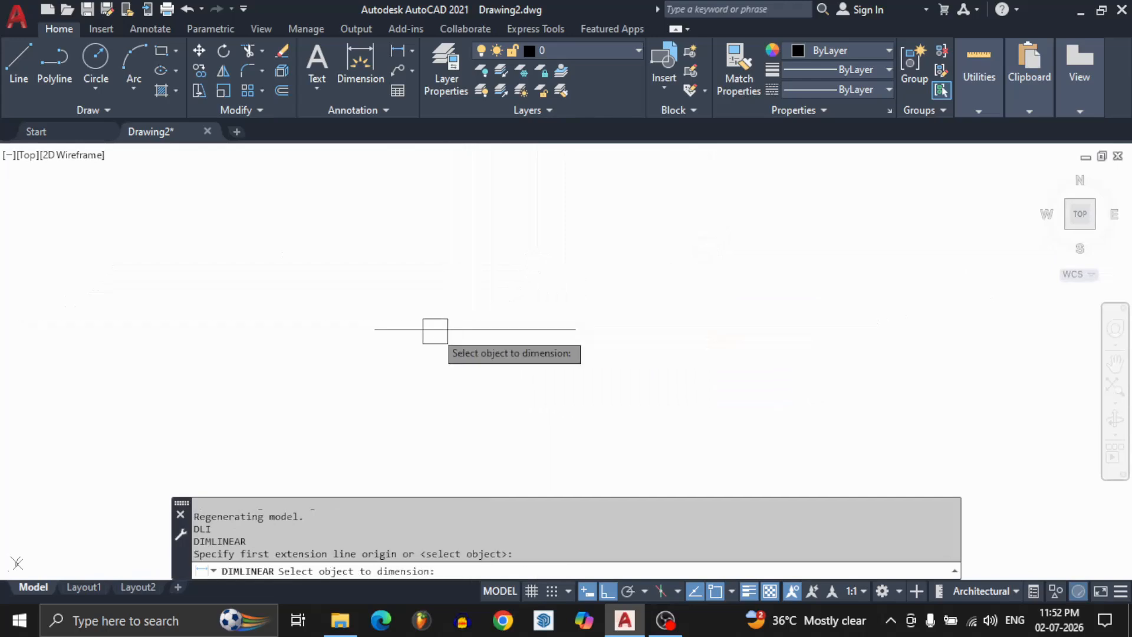
left_click(434, 329)
left_click(479, 313)
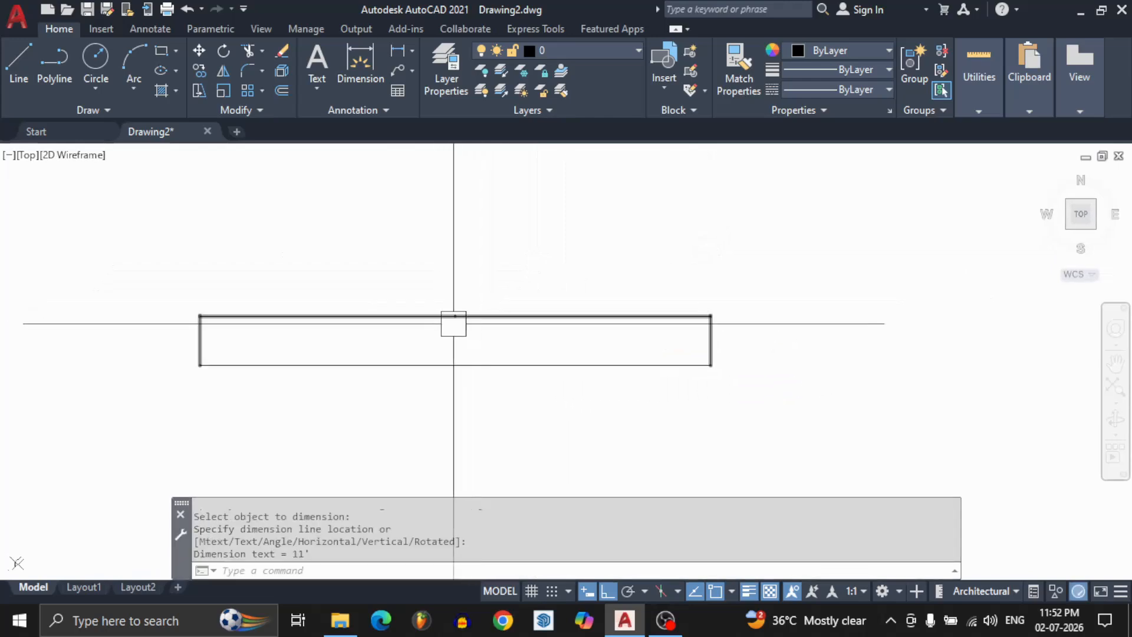
scroll(470, 321, "up", 3)
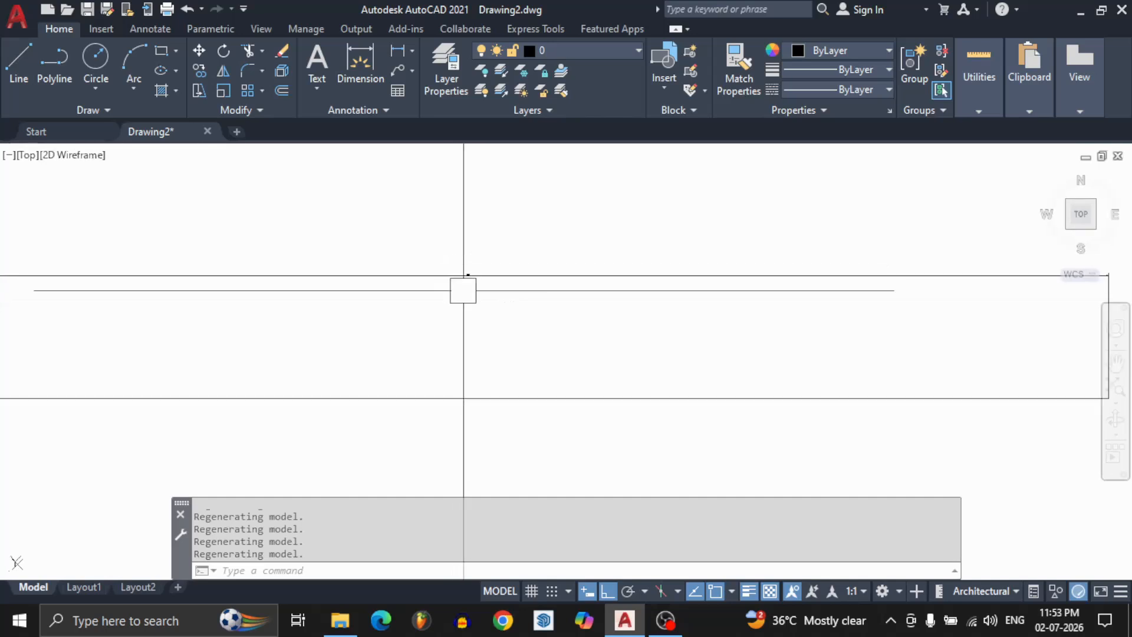
scroll(432, 289, "up", 2)
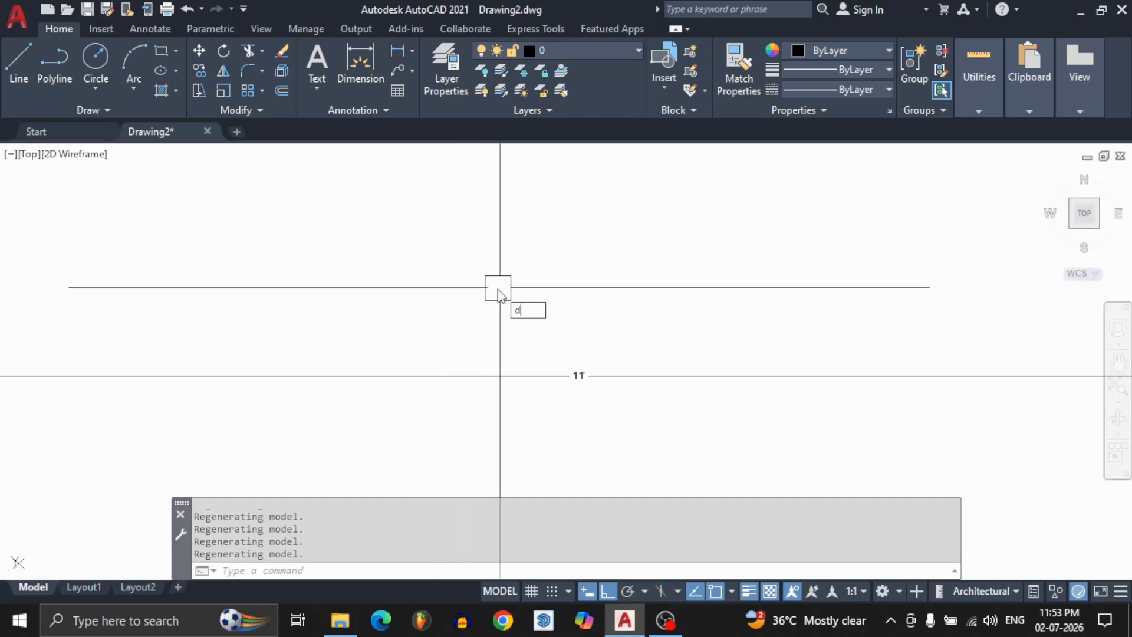
Open the Standard dimension style for modification and set its text height to 3".
type("D")
key("Return")
left_click(749, 275)
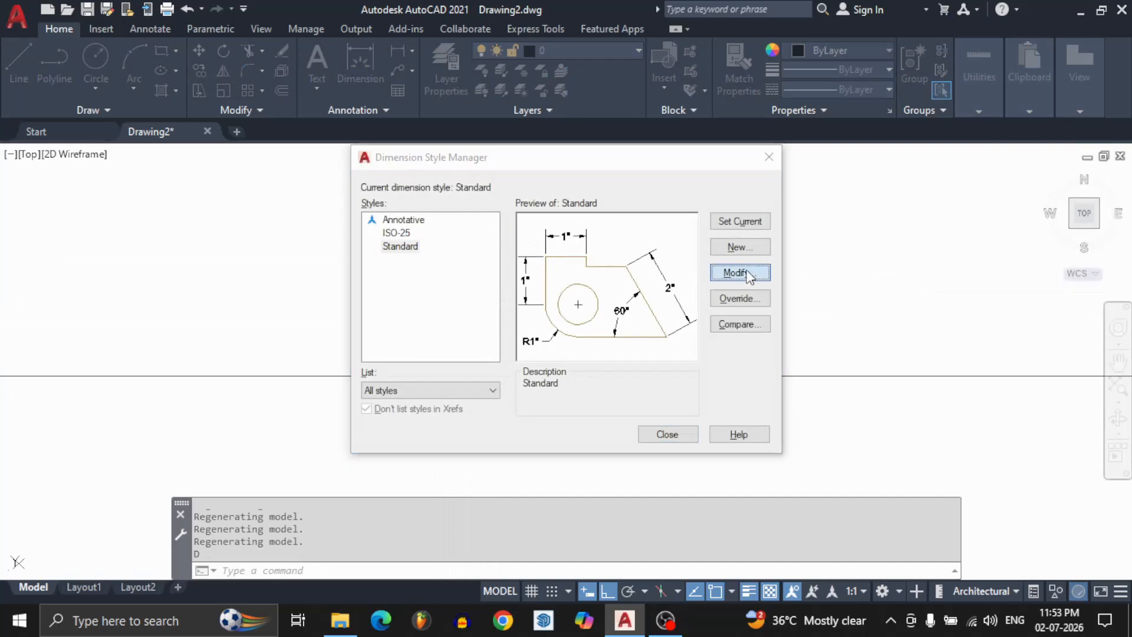
left_click(473, 127)
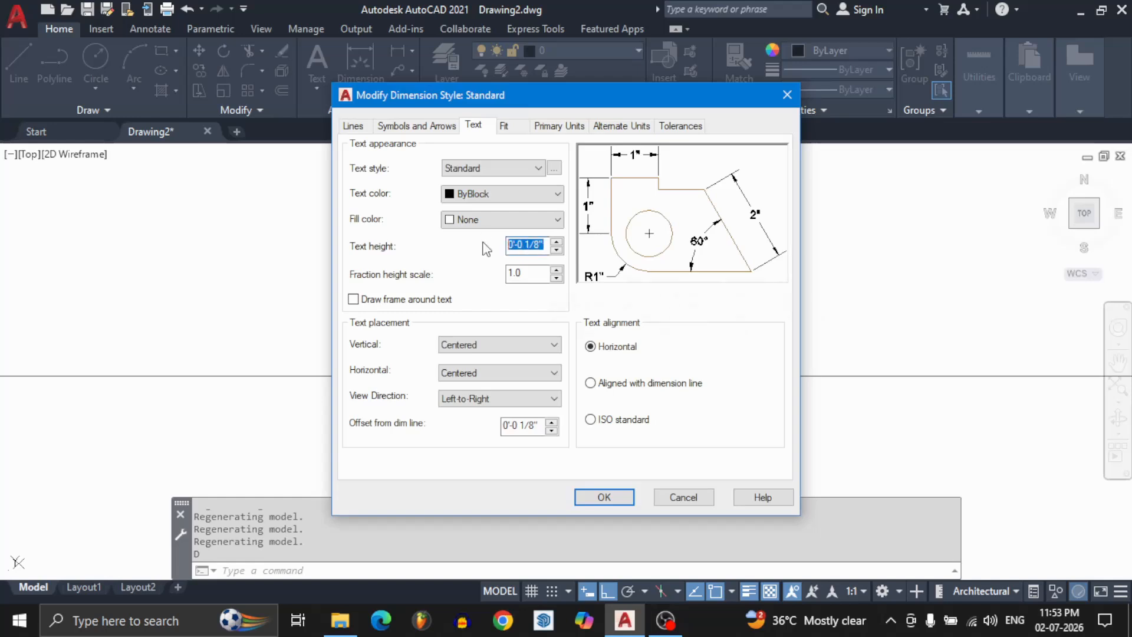
key("Tab")
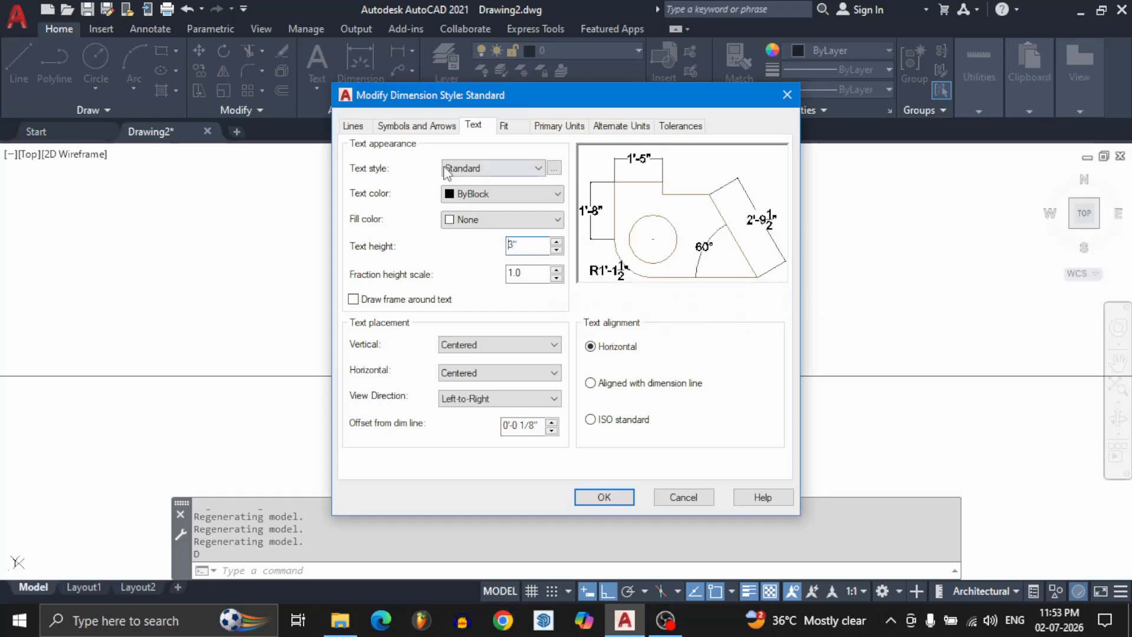
Set the Standard dimension style's arrow size to 1 and apply the changes to the drawing.
left_click(354, 126)
left_click(415, 126)
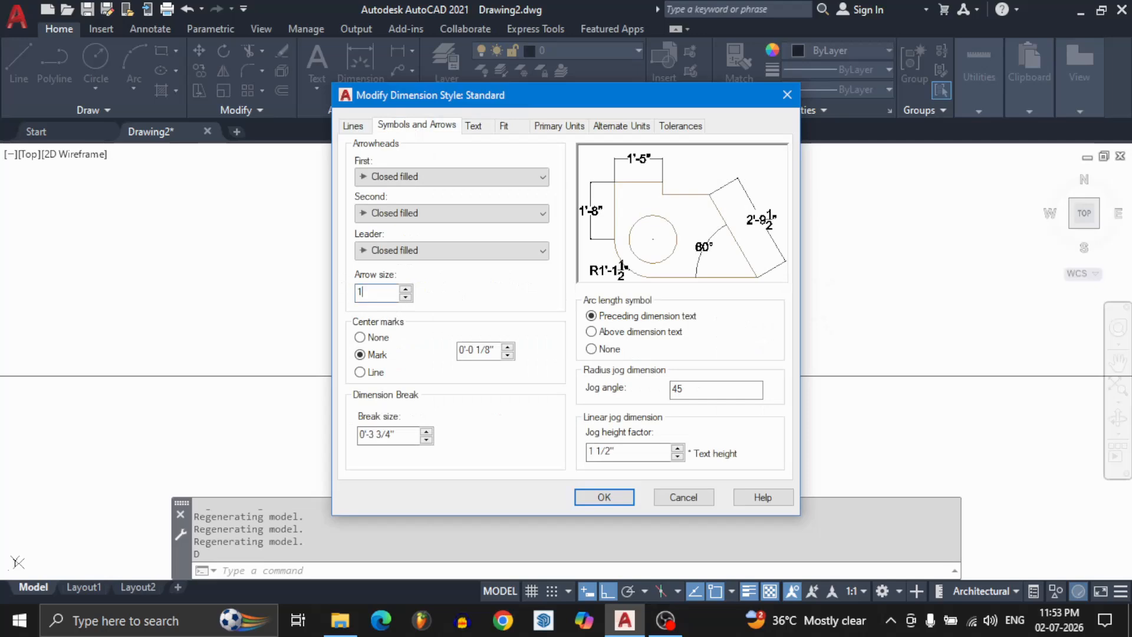
key("Return")
left_click(601, 499)
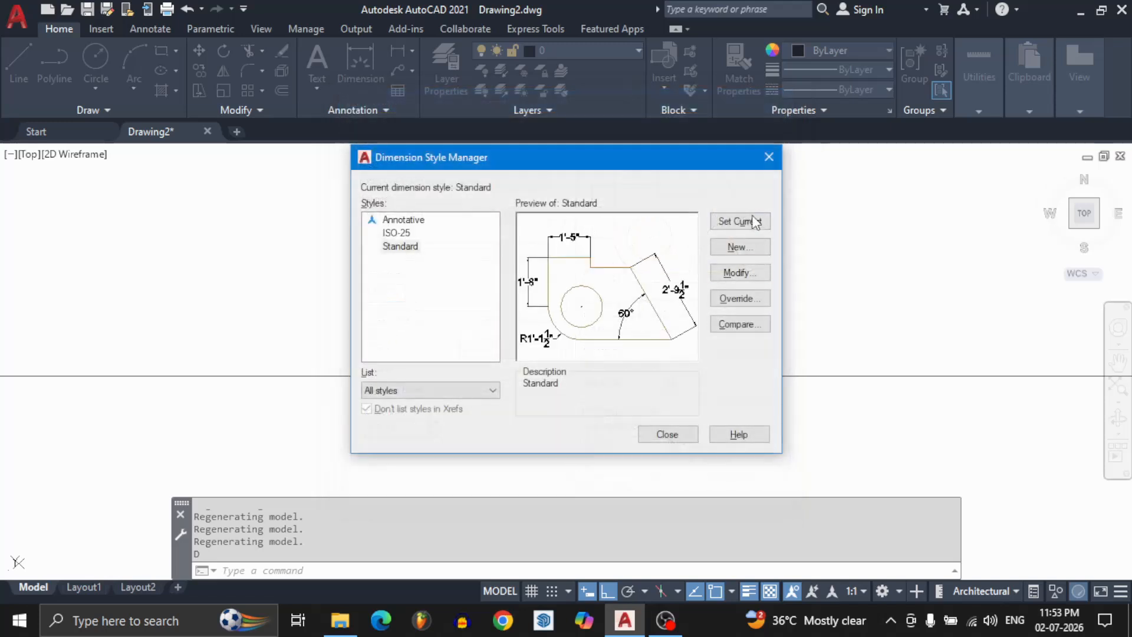
left_click(678, 435)
scroll(672, 394, "down", 10)
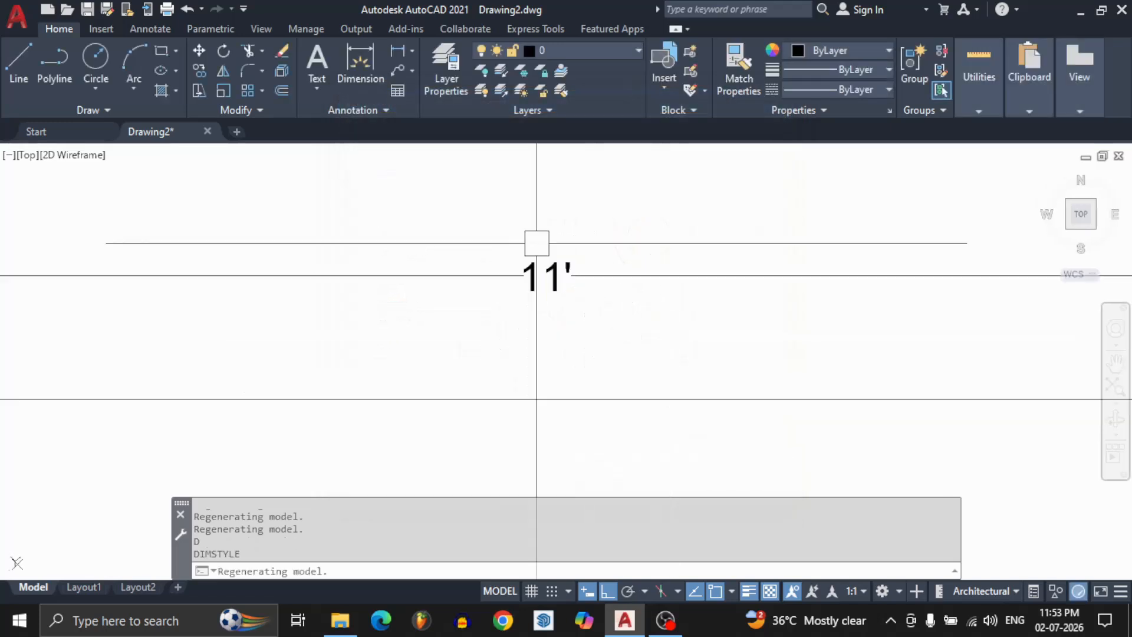
scroll(545, 256, "up", 4)
middle_click_drag(511, 342, 526, 361)
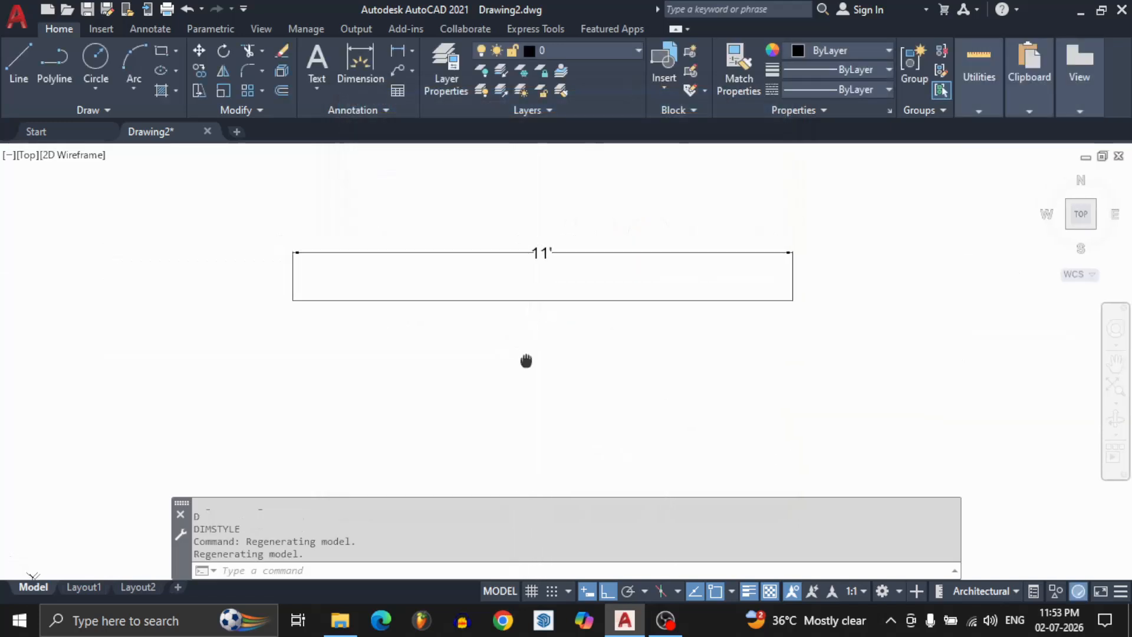
left_click(514, 242)
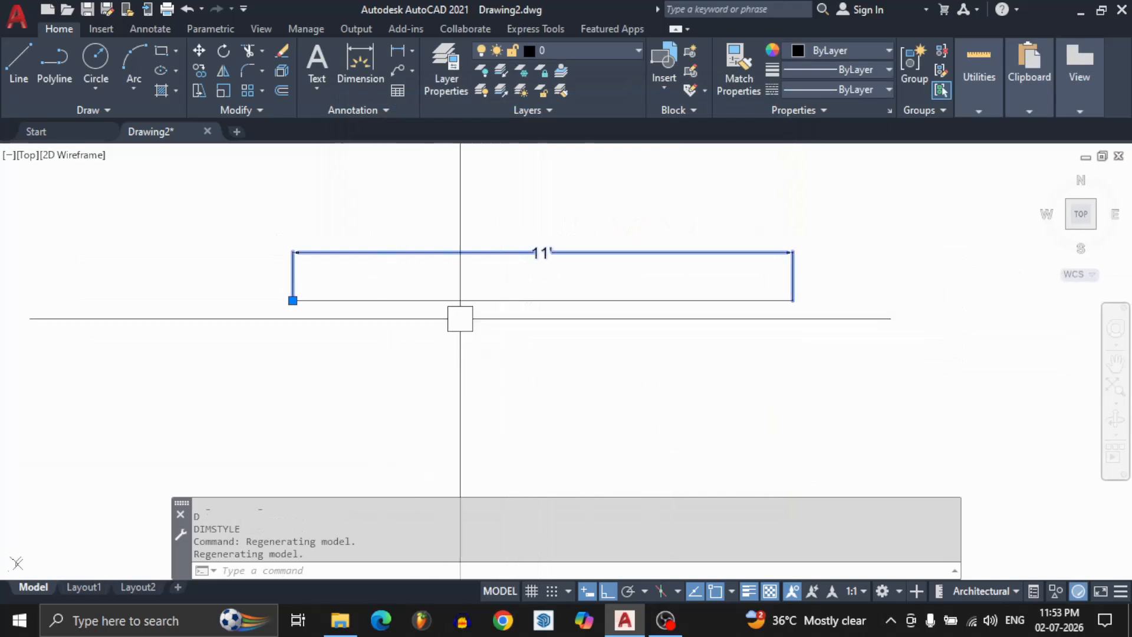
key("Escape")
key("Escape")
key("Escape")
Draw a closed, irregular six-sided line outline beside the dimensioned line, starting with a vertical edge about 2'-10 1/2" long, then turning ortho off for the slanted edges.
scroll(447, 314, "down", 2)
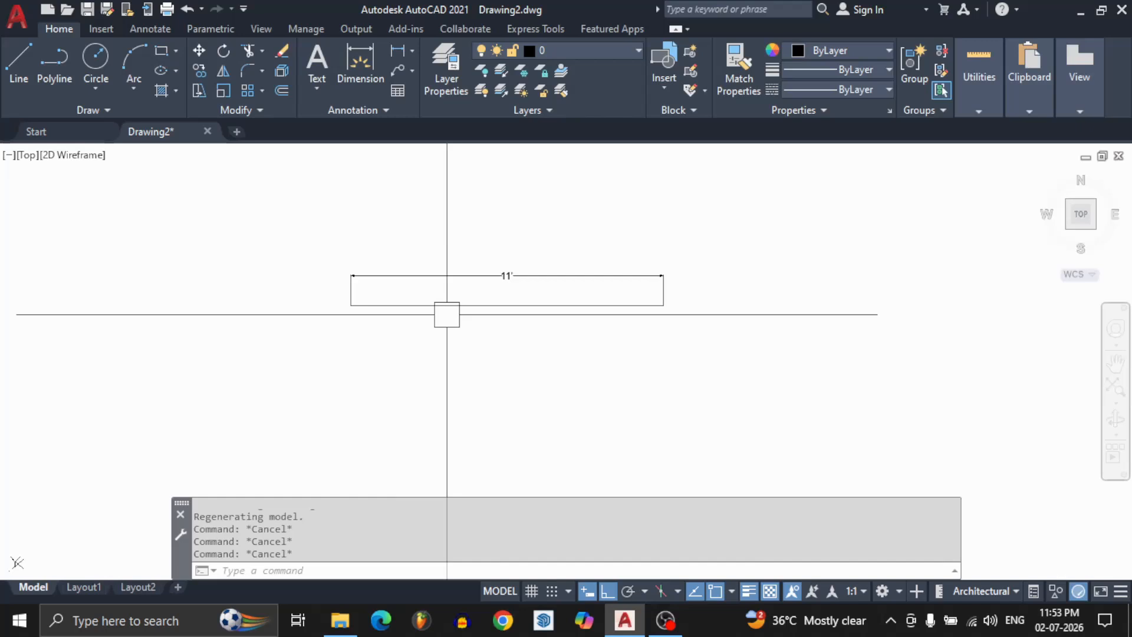
type("l")
key("Return")
left_click(744, 275)
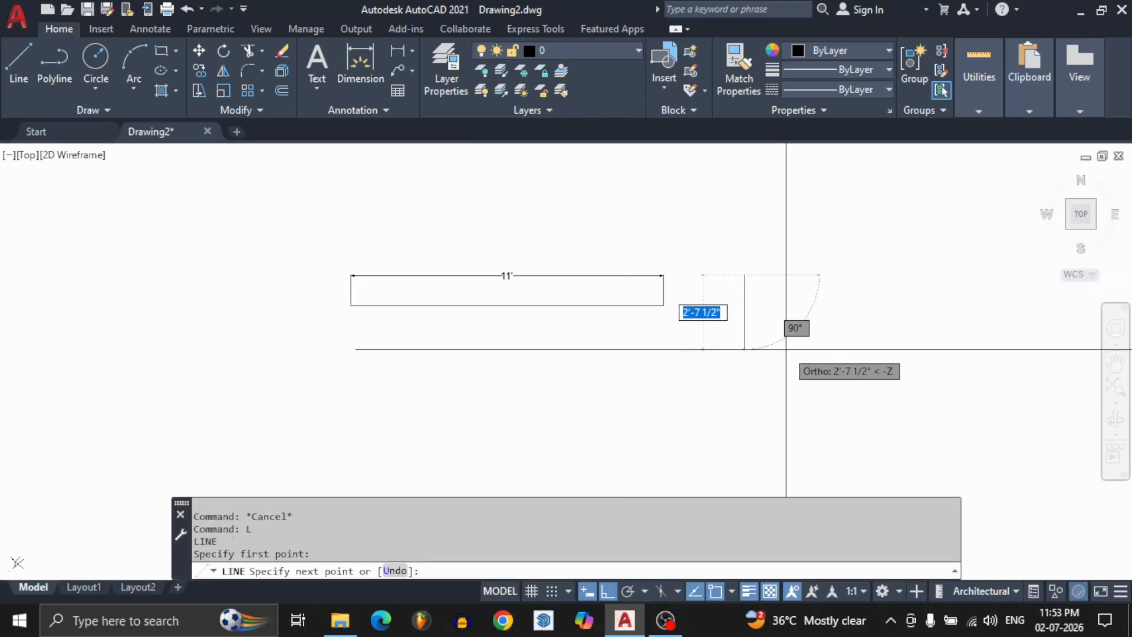
left_click(744, 356)
key("F8")
left_click(816, 379)
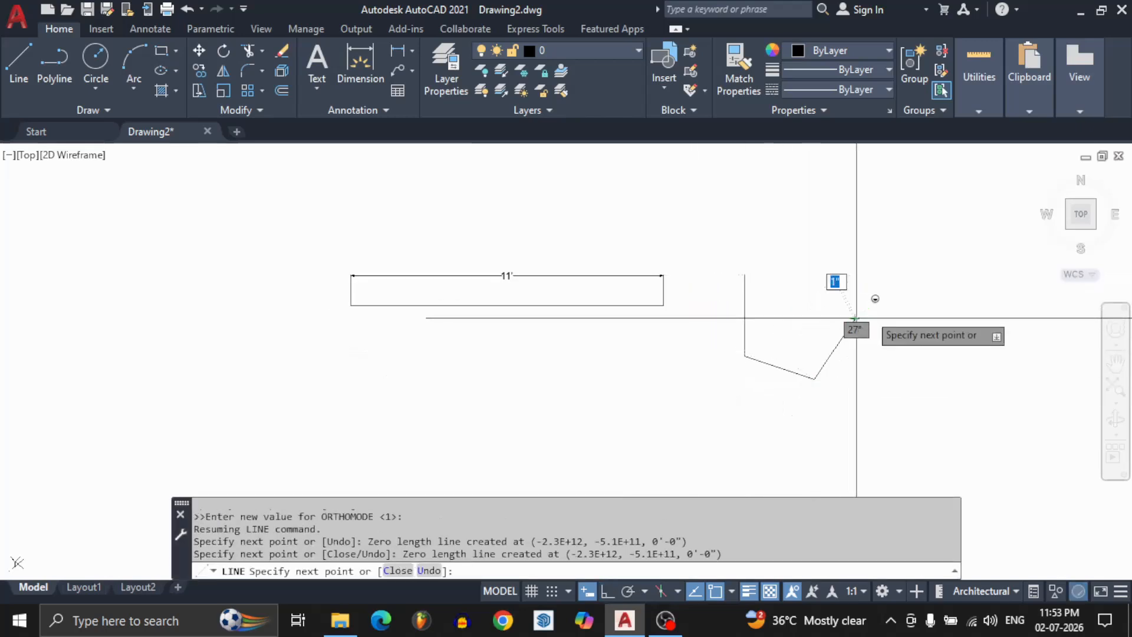
left_click(855, 319)
left_click(908, 311)
left_click(878, 245)
left_click(744, 275)
key("Return")
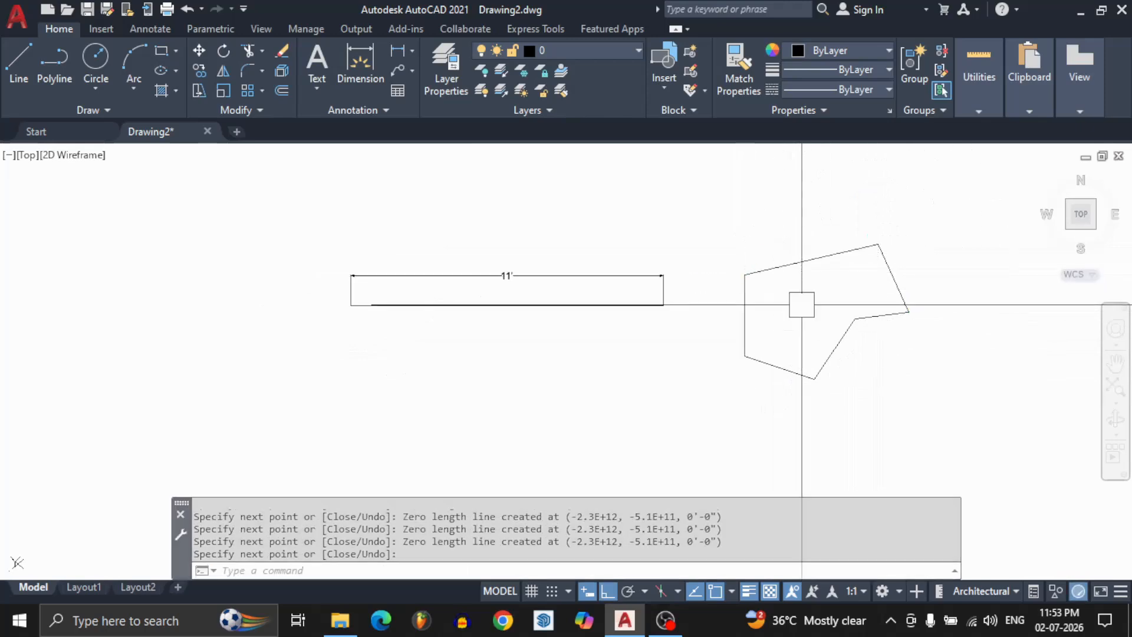
Add a linear dimension to the outline's vertical edge, placed on its outer side.
type("dli")
key("Return")
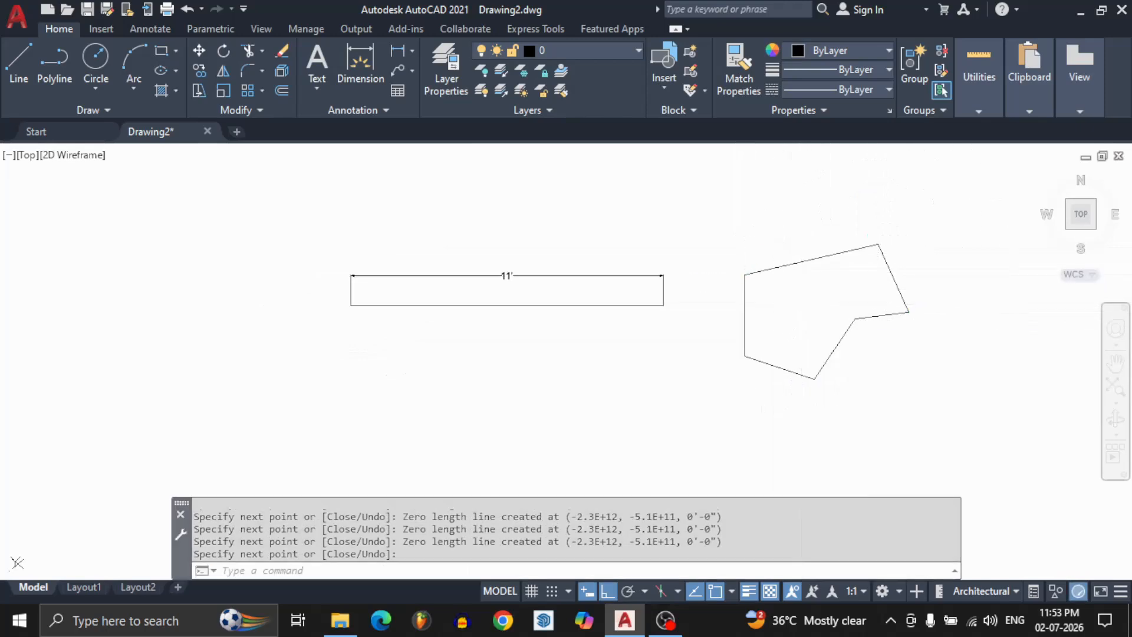
key("Return")
left_click(739, 309)
left_click(717, 316)
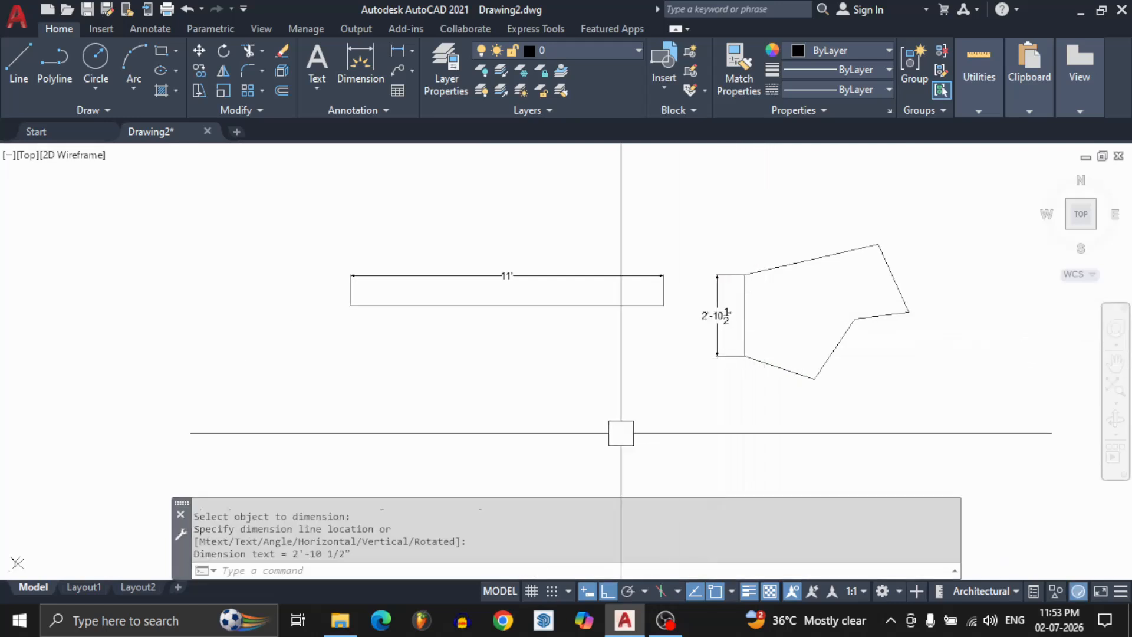
Add aligned dimensions to the outline's two lower slanted edges, each placed outside the shape.
type("dal")
key("Return")
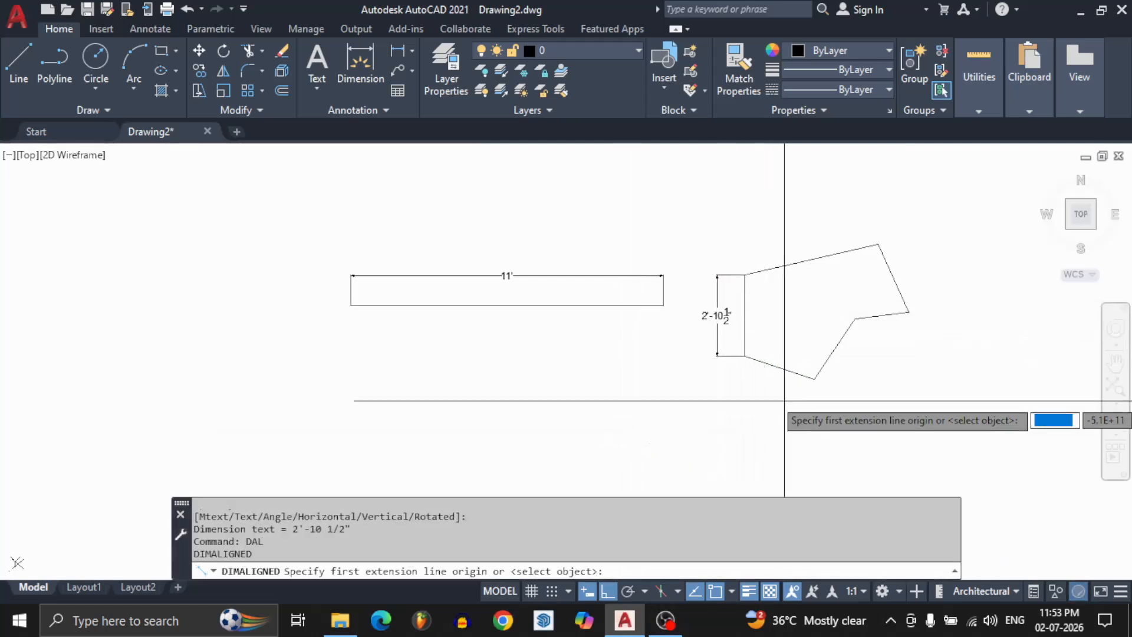
key("Return")
left_click(776, 367)
left_click(756, 401)
key("Return")
key("Return")
key("Return")
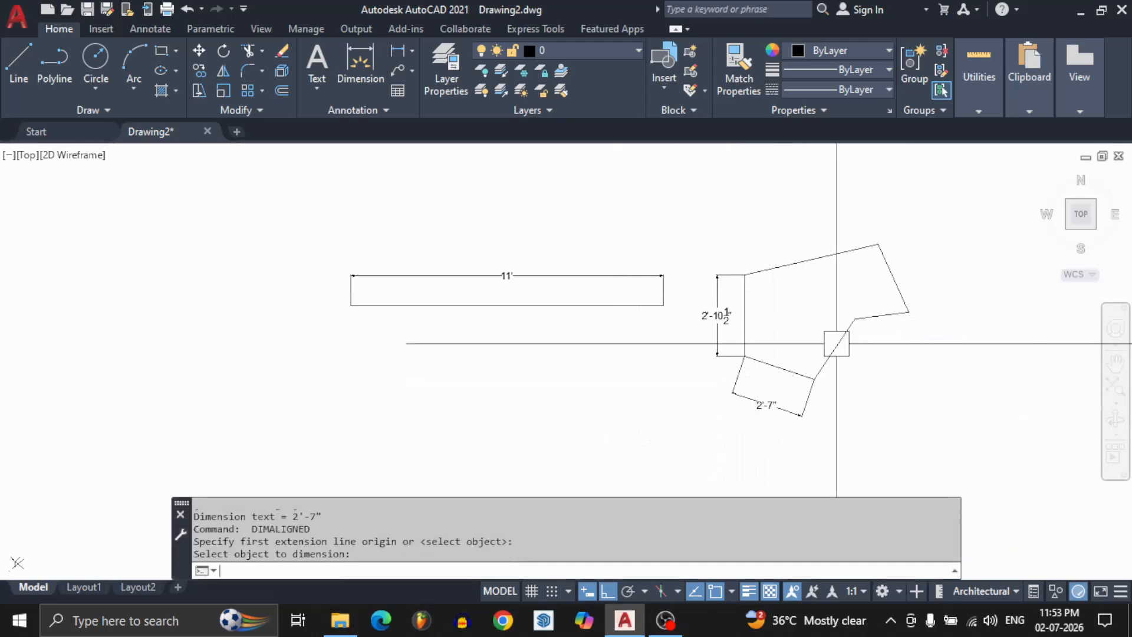
key("Return")
Add aligned dimensions outside the outline's steep right edge and its long upper edge.
key("Return")
left_click(840, 343)
left_click(877, 331)
key("Return")
key("Return")
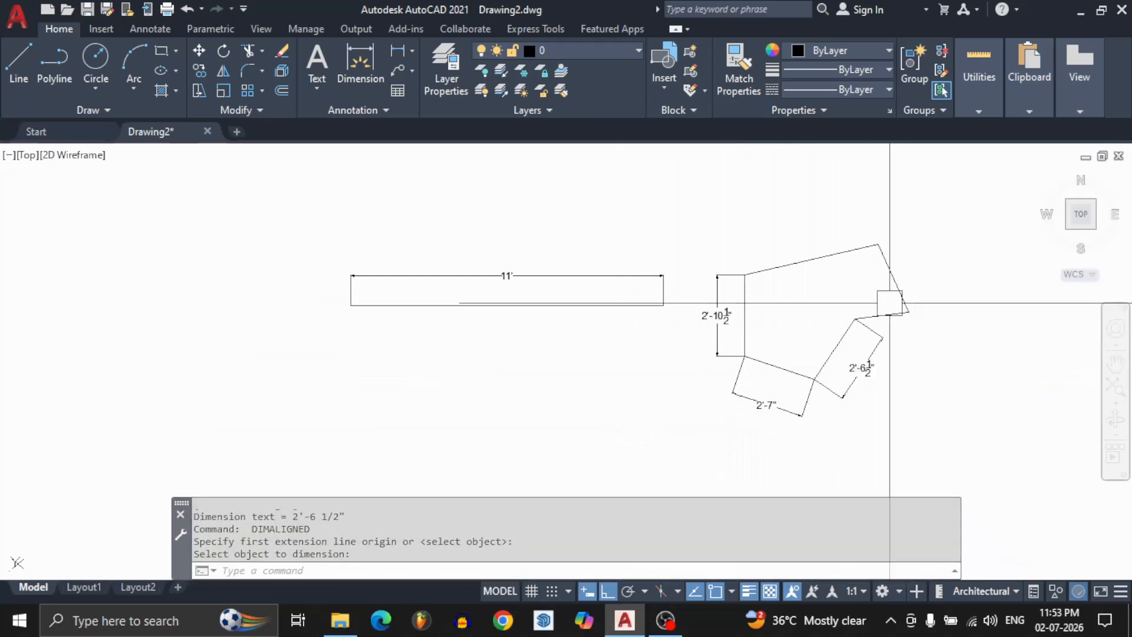
left_click(887, 266)
left_click(919, 261)
key("Return")
key("Return")
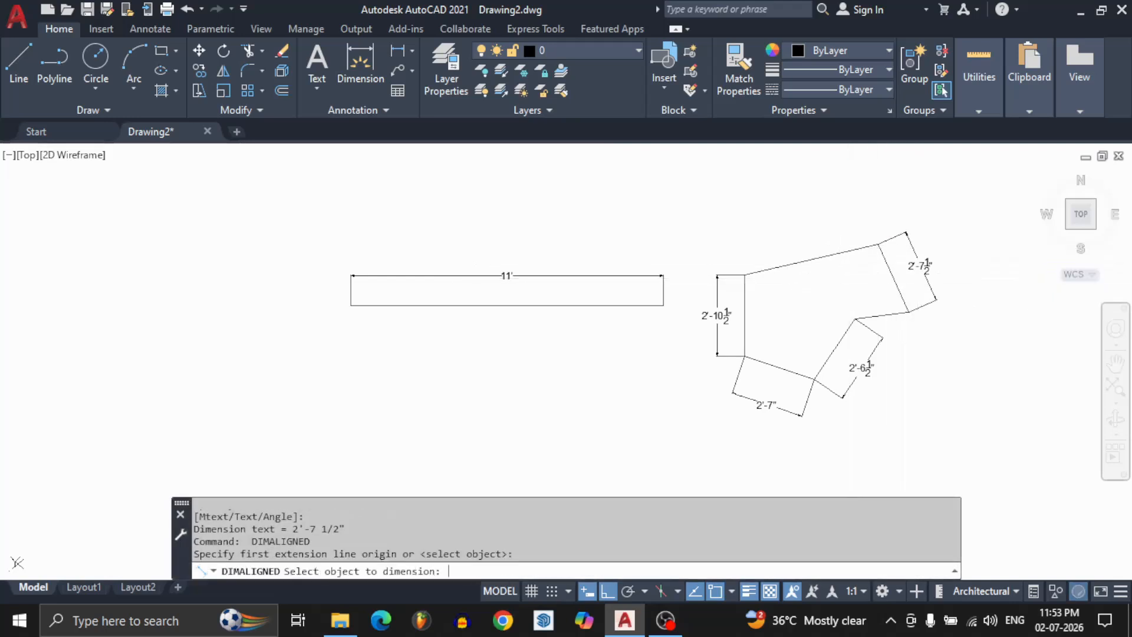
left_click(824, 251)
left_click(814, 230)
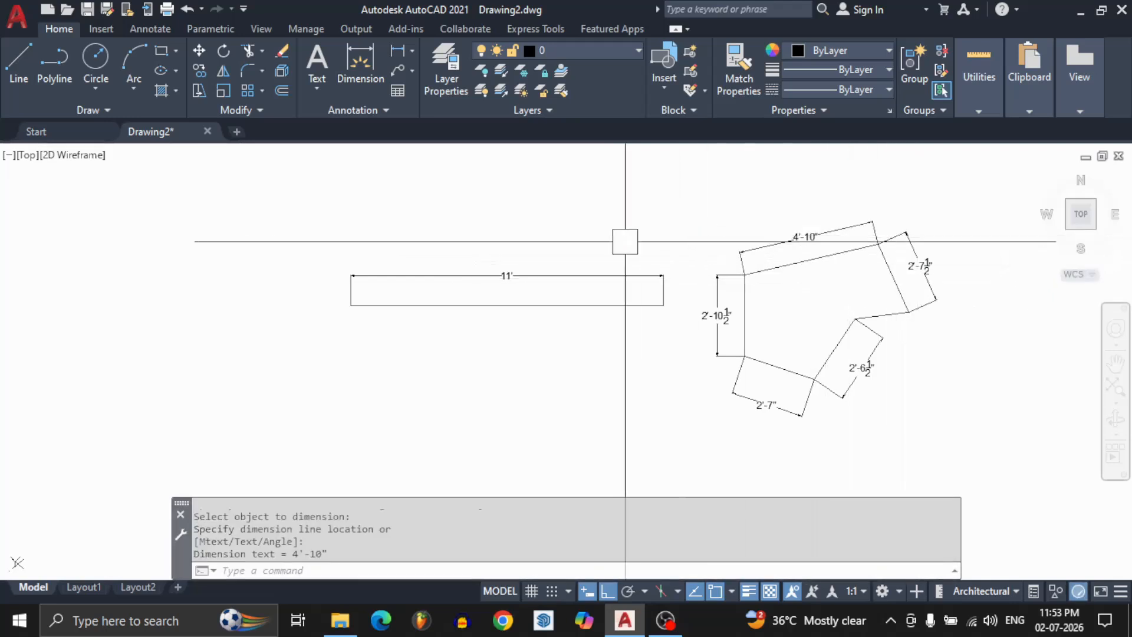
Erase the horizontal line, the six-sided outline and all their dimensions from the drawing.
scroll(625, 240, "up", 5)
scroll(708, 339, "down", 6)
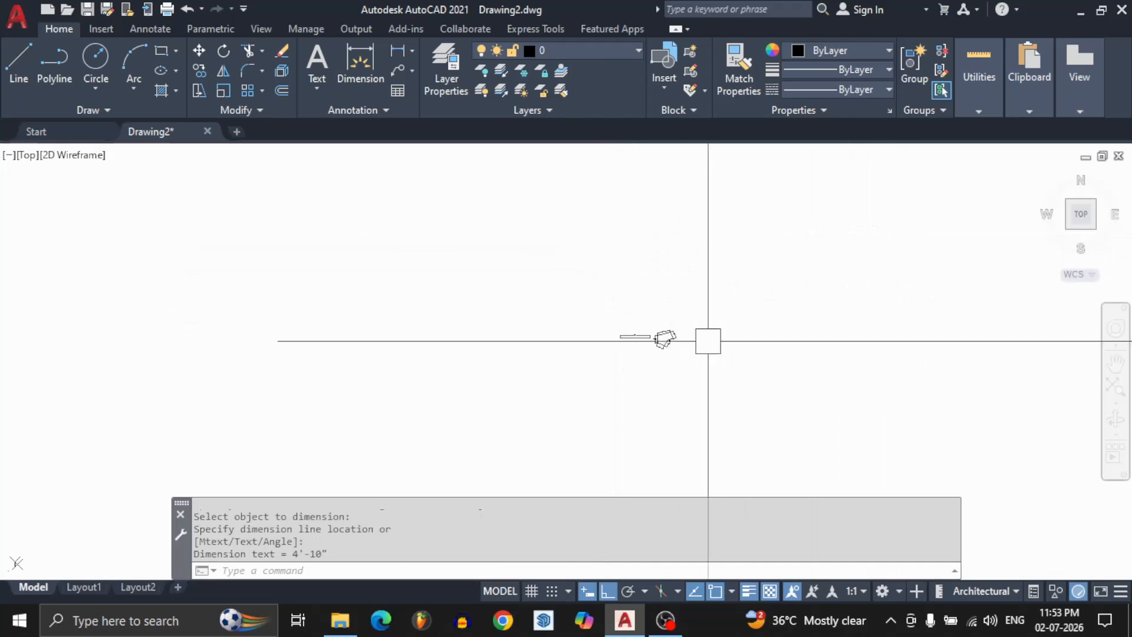
scroll(443, 324, "up", 4)
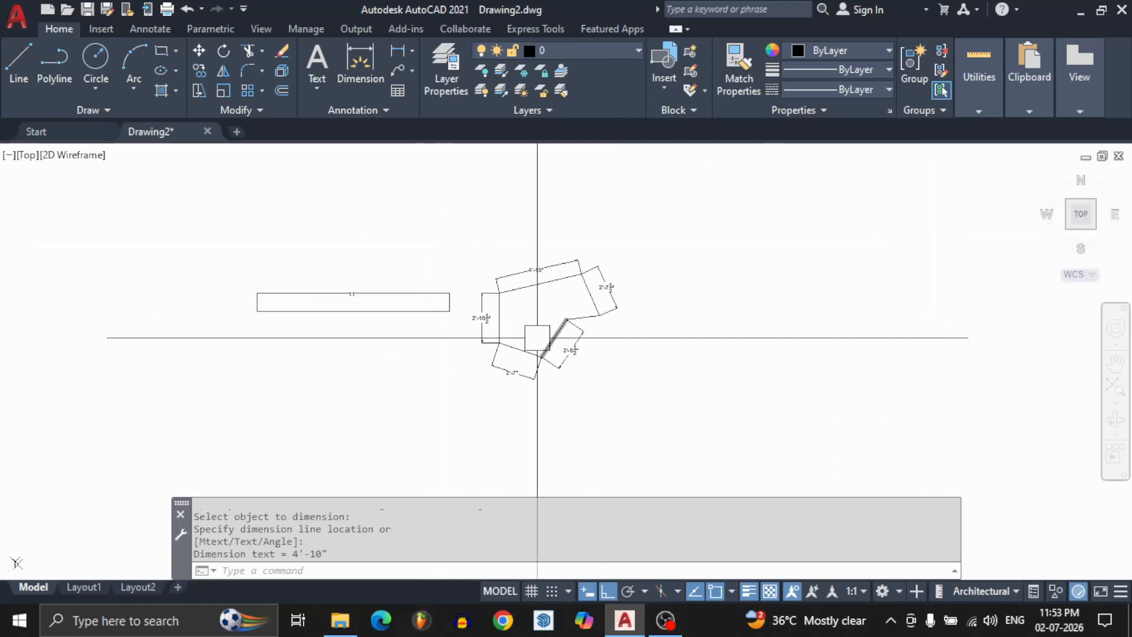
middle_click_drag(543, 328, 591, 316)
scroll(675, 260, "up", 5)
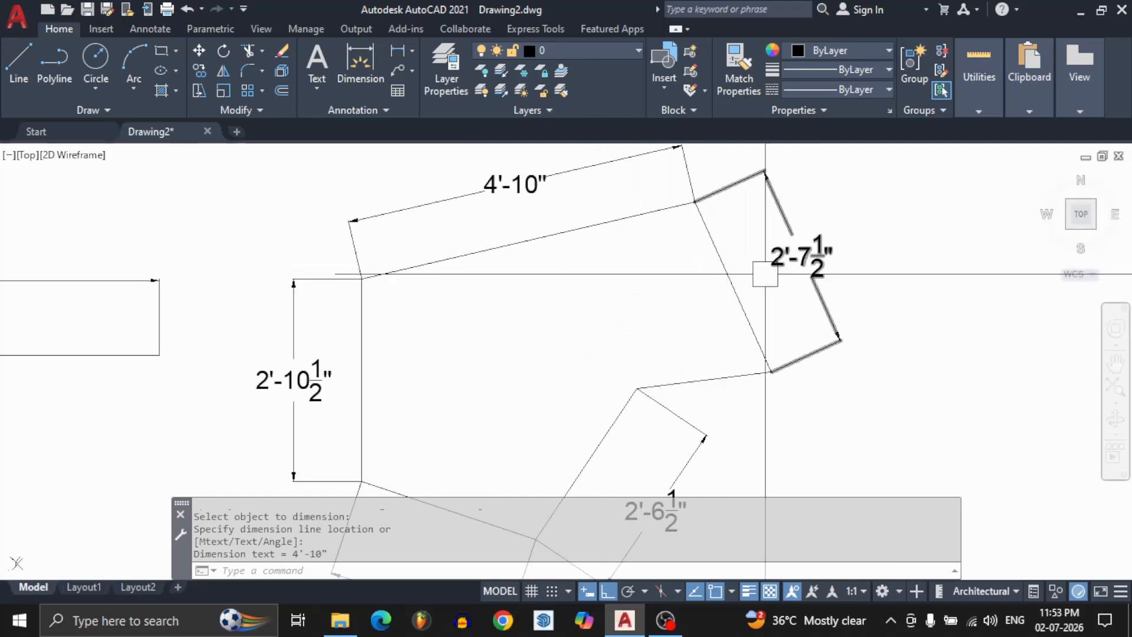
scroll(593, 227, "down", 5)
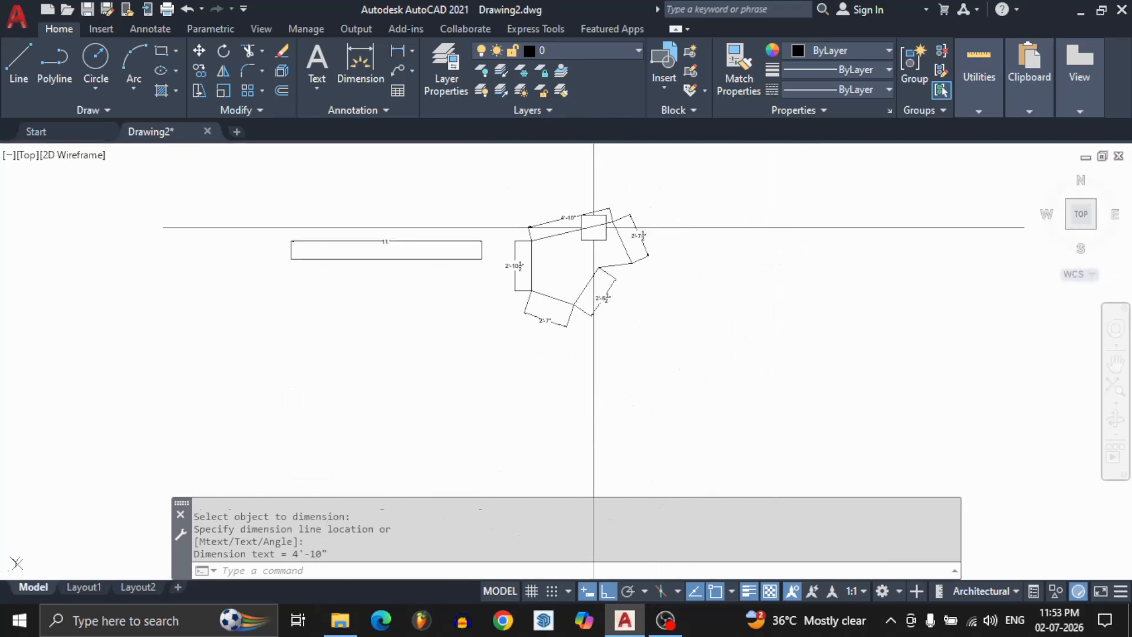
left_click(688, 176)
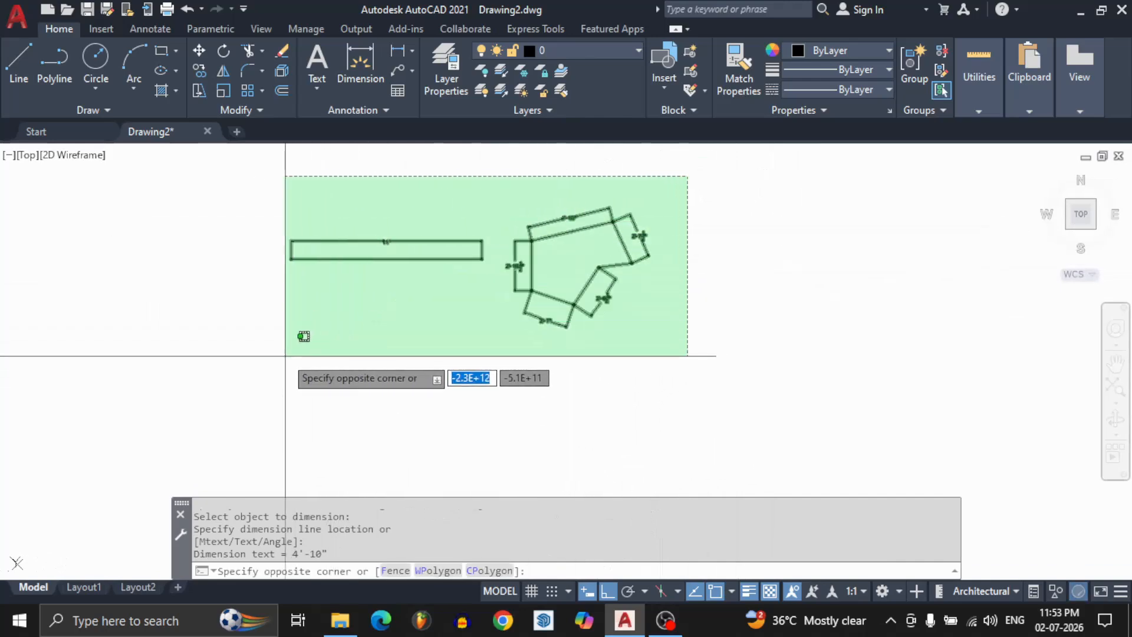
left_click(264, 355)
type("e")
key("Return")
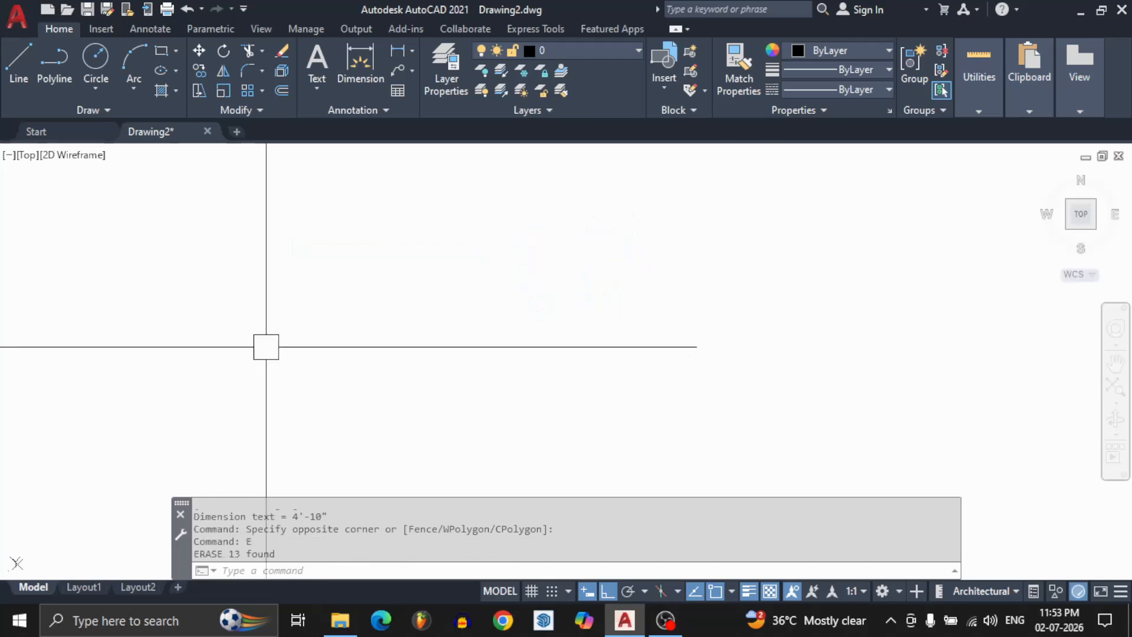